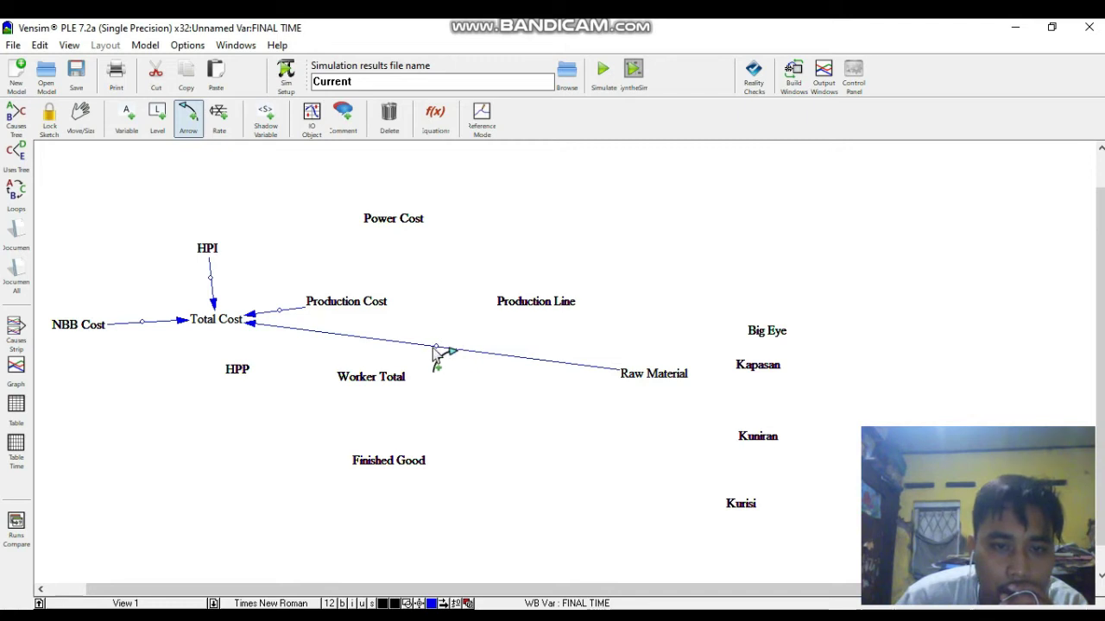
Step: Bend the arrow from Raw Material to Total Cost into a wide arc passing above Power Cost
{"action": "left_click_drag", "start_coordinate": [443, 356], "coordinate": [473, 191]}
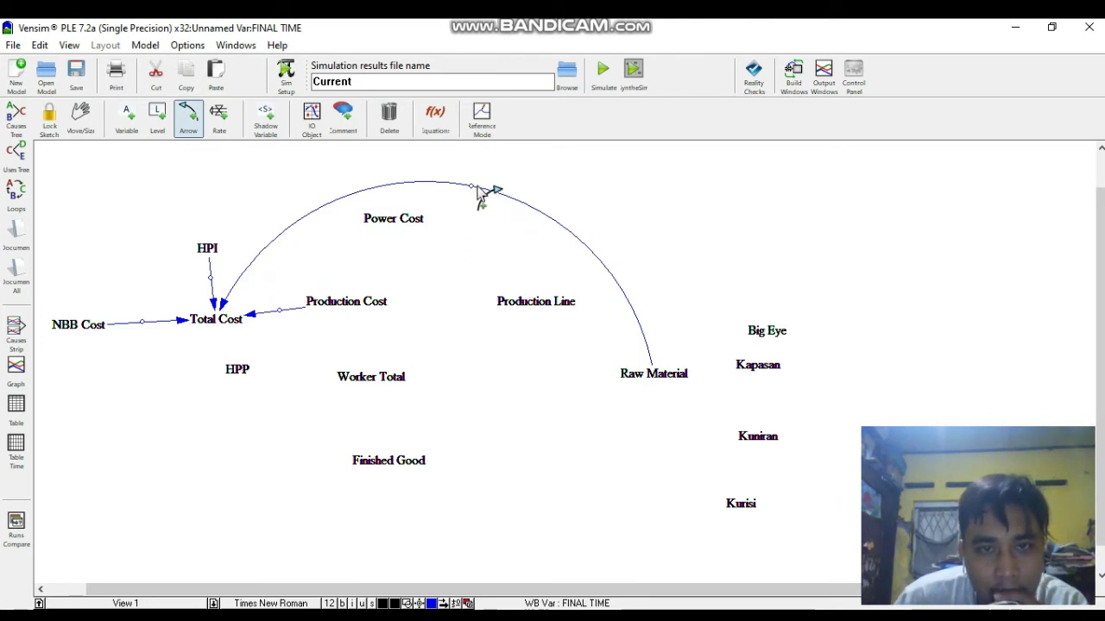
{"action": "left_click_drag", "start_coordinate": [485, 201], "coordinate": [485, 195]}
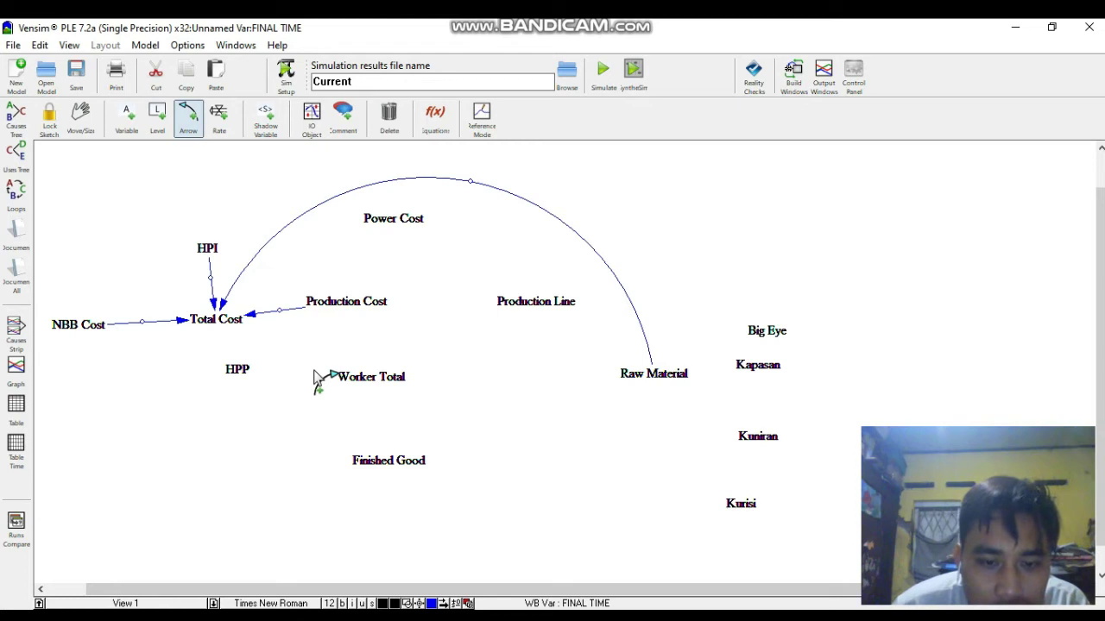
Step: Draw causal arrows into HPP from Total Cost and from Finished Good
{"action": "left_click", "coordinate": [228, 326]}
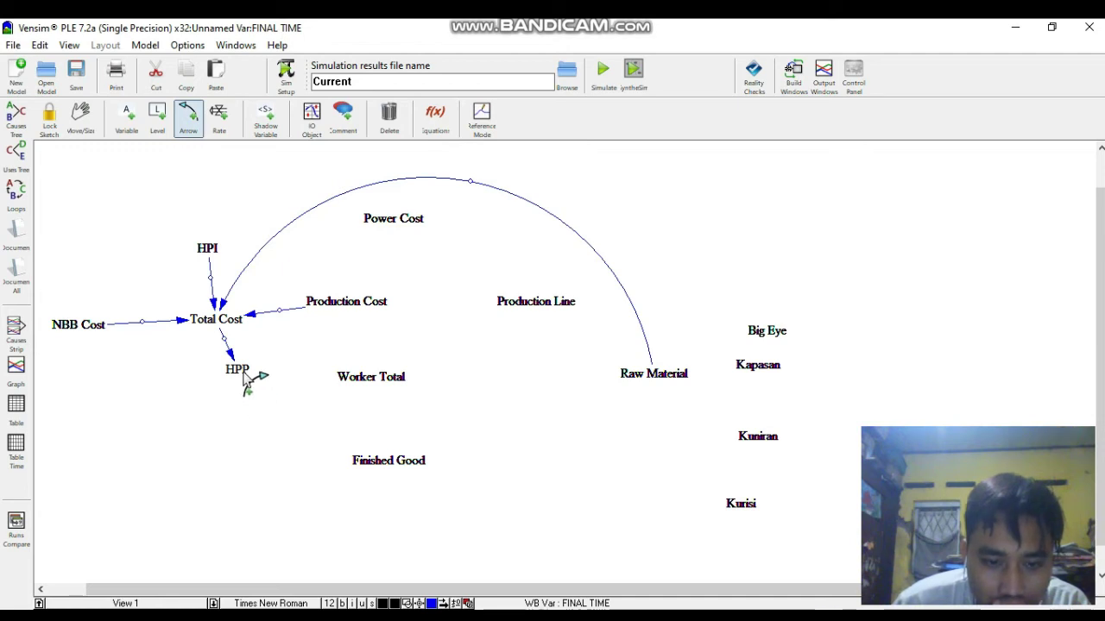
{"action": "left_click", "coordinate": [382, 476]}
{"action": "left_click", "coordinate": [238, 385]}
Step: Draw an arrow from Finished Good to NBB Cost and curve it downward, well below HPP
{"action": "left_click", "coordinate": [383, 468]}
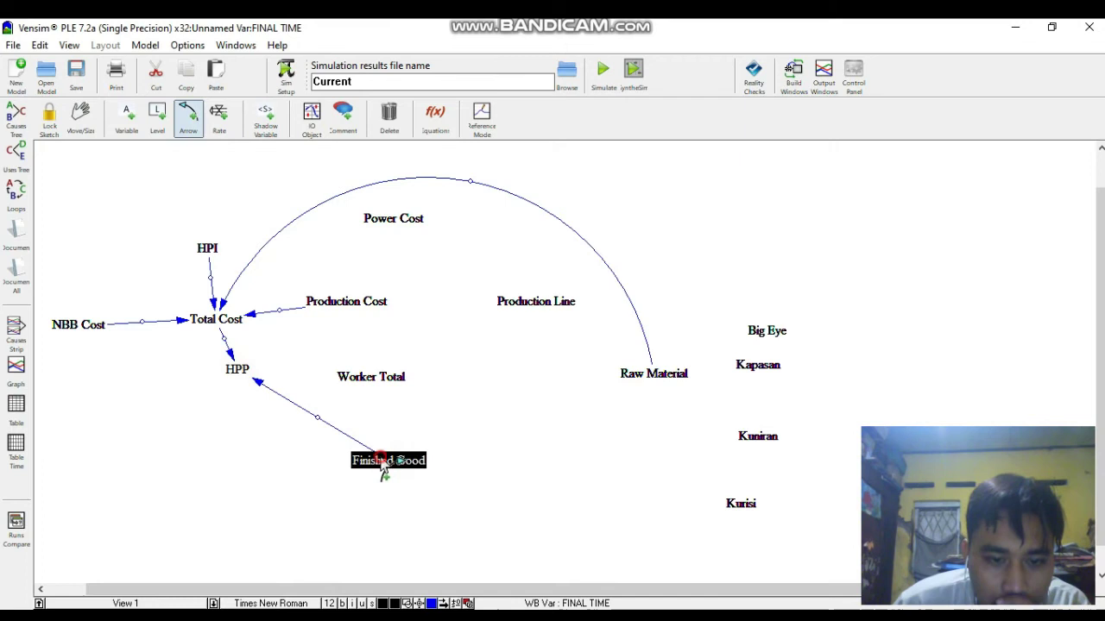
{"action": "left_click", "coordinate": [78, 336]}
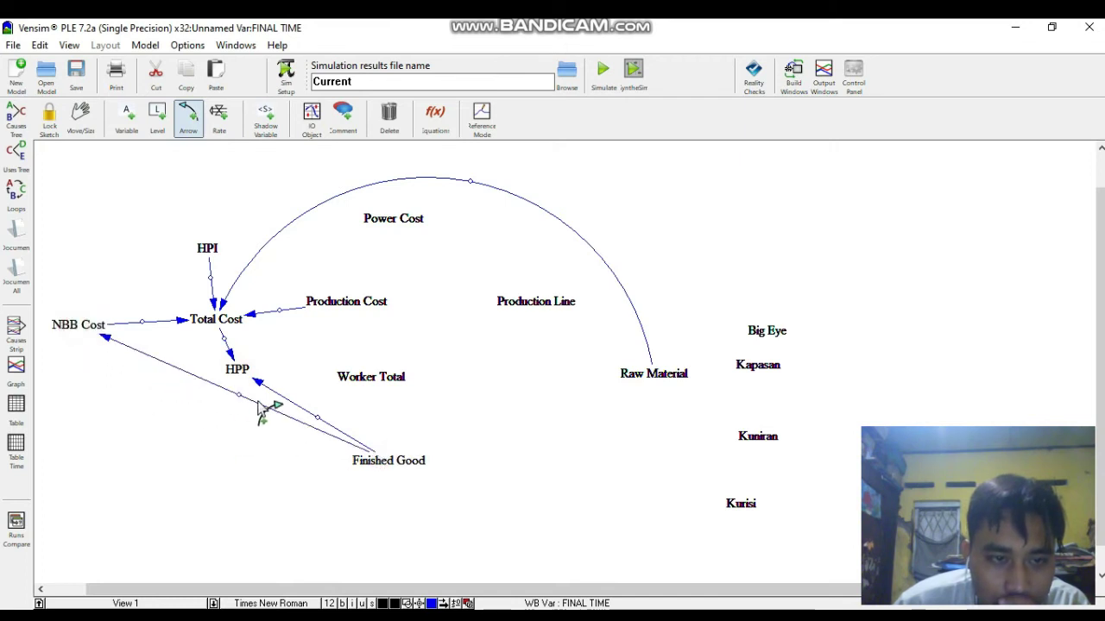
{"action": "left_click_drag", "start_coordinate": [239, 394], "coordinate": [201, 478]}
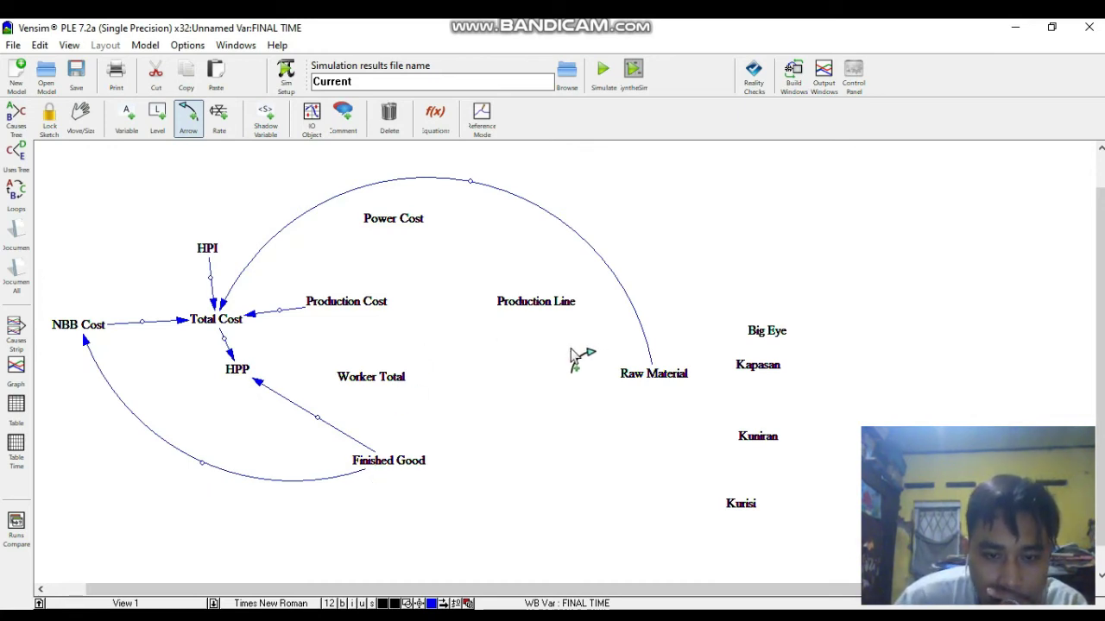
Step: Connect Production Line to Power Cost and Power Cost to Production Cost with arrows
{"action": "left_click", "coordinate": [511, 307]}
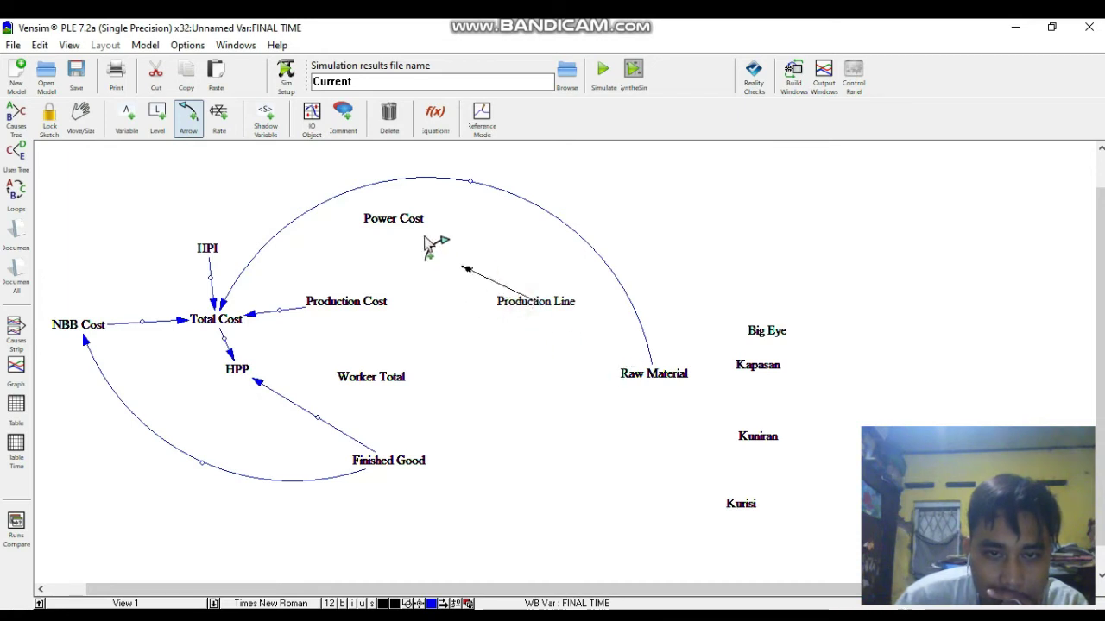
{"action": "left_click", "coordinate": [404, 222]}
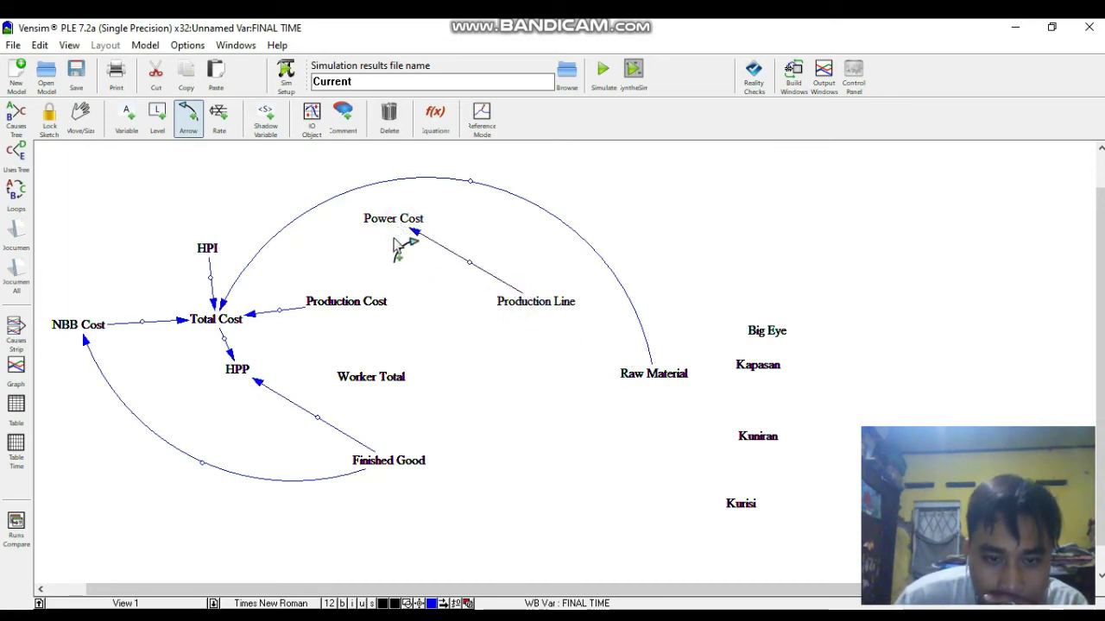
{"action": "left_click", "coordinate": [396, 227]}
{"action": "left_click", "coordinate": [352, 295]}
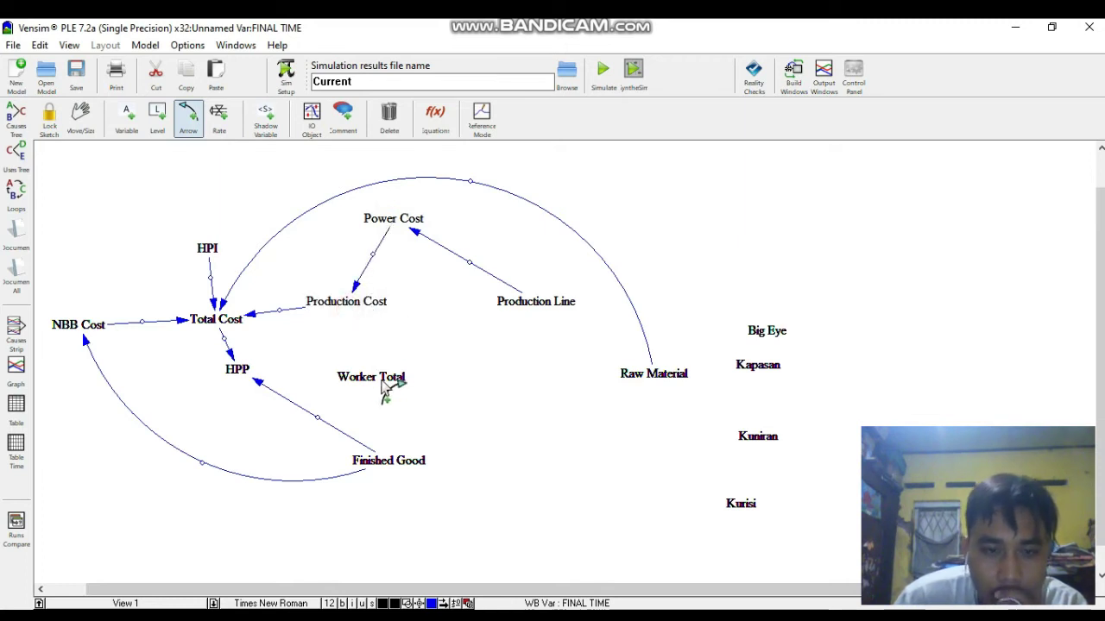
Step: Draw arrows from Worker Total to Production Cost and from Production Line to Worker Total
{"action": "left_click", "coordinate": [384, 388]}
{"action": "left_click", "coordinate": [352, 306]}
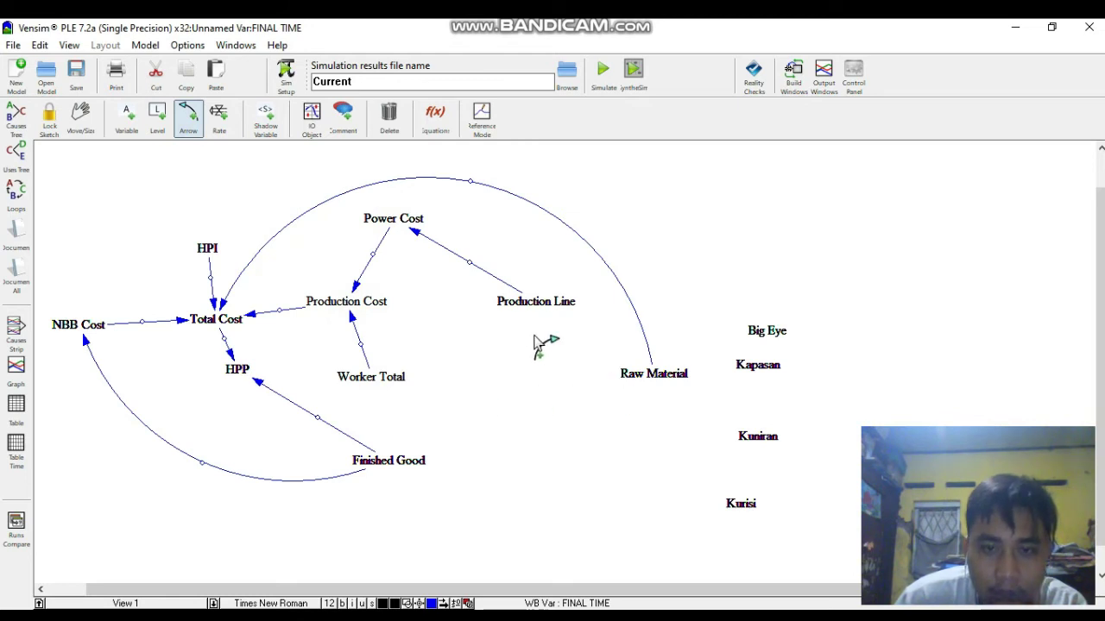
{"action": "left_click", "coordinate": [536, 305]}
{"action": "left_click", "coordinate": [380, 387]}
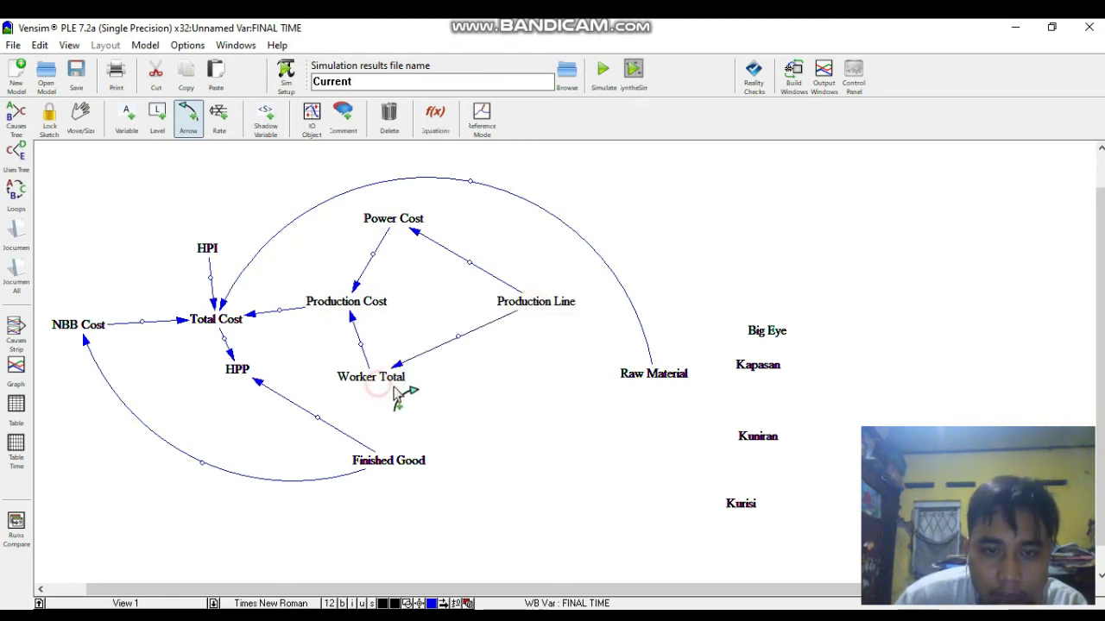
Step: Draw arrows from Raw Material to Finished Good and from HPP to Raw Material
{"action": "scroll", "coordinate": [660, 422], "scroll_direction": "down", "scroll_amount": 1}
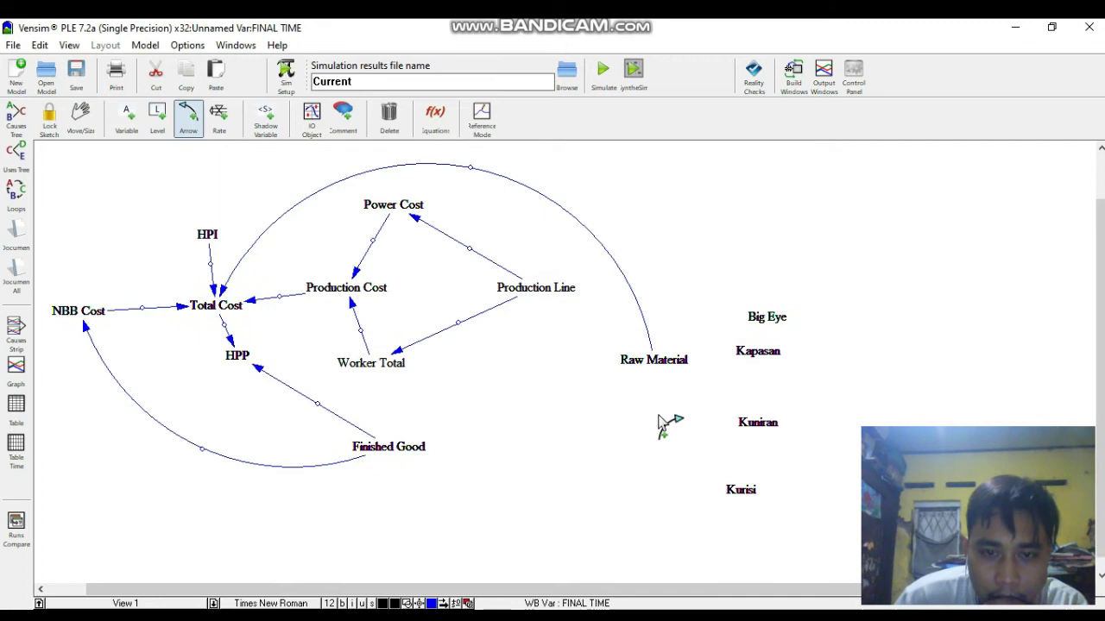
{"action": "scroll", "coordinate": [659, 423], "scroll_direction": "down", "scroll_amount": 1}
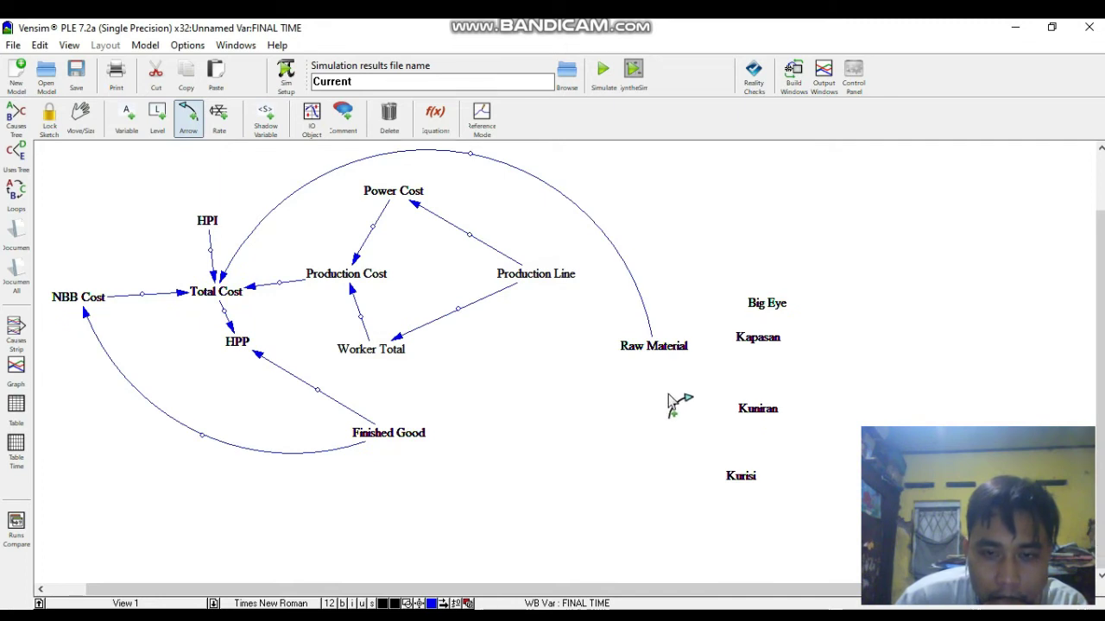
{"action": "left_click", "coordinate": [654, 354]}
{"action": "left_click", "coordinate": [406, 443]}
{"action": "left_click", "coordinate": [247, 352]}
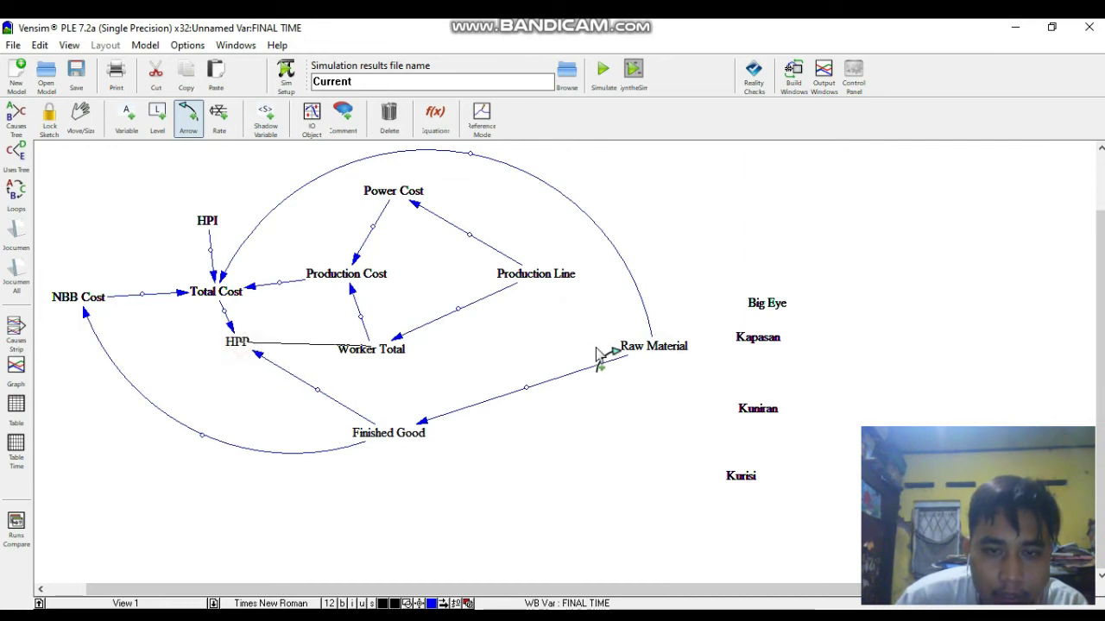
{"action": "left_click", "coordinate": [653, 354]}
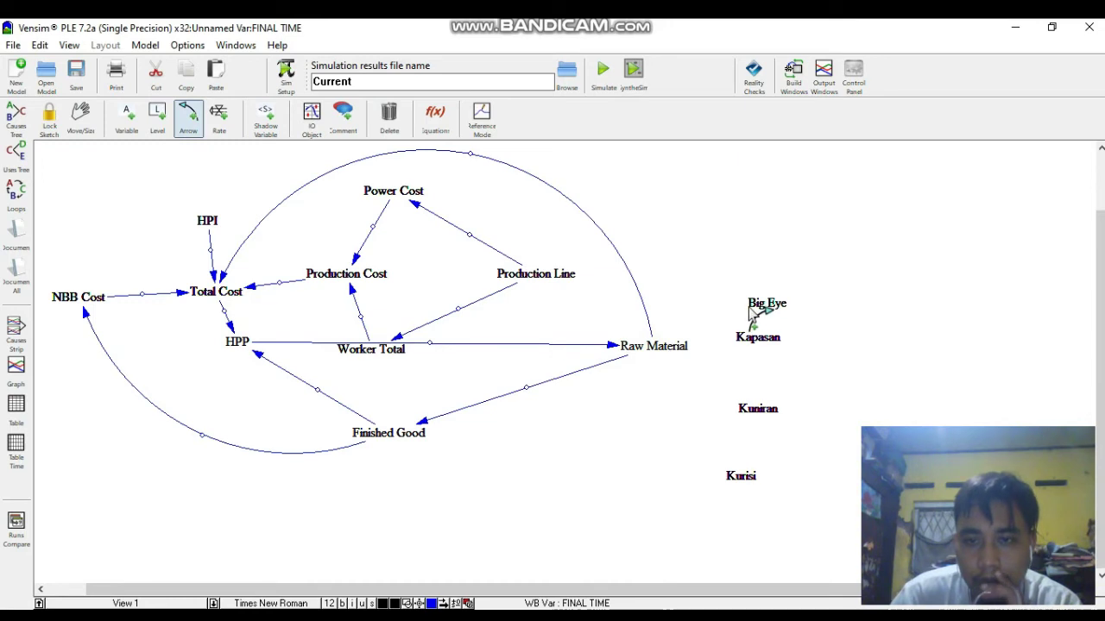
Step: Connect Big Eye, Kapasan, Kuniran and Kurisi to Raw Material, each with its own arrow
{"action": "left_click", "coordinate": [771, 309]}
{"action": "left_click", "coordinate": [661, 350]}
{"action": "left_click", "coordinate": [751, 339]}
{"action": "left_click", "coordinate": [670, 348]}
{"action": "left_click", "coordinate": [747, 408]}
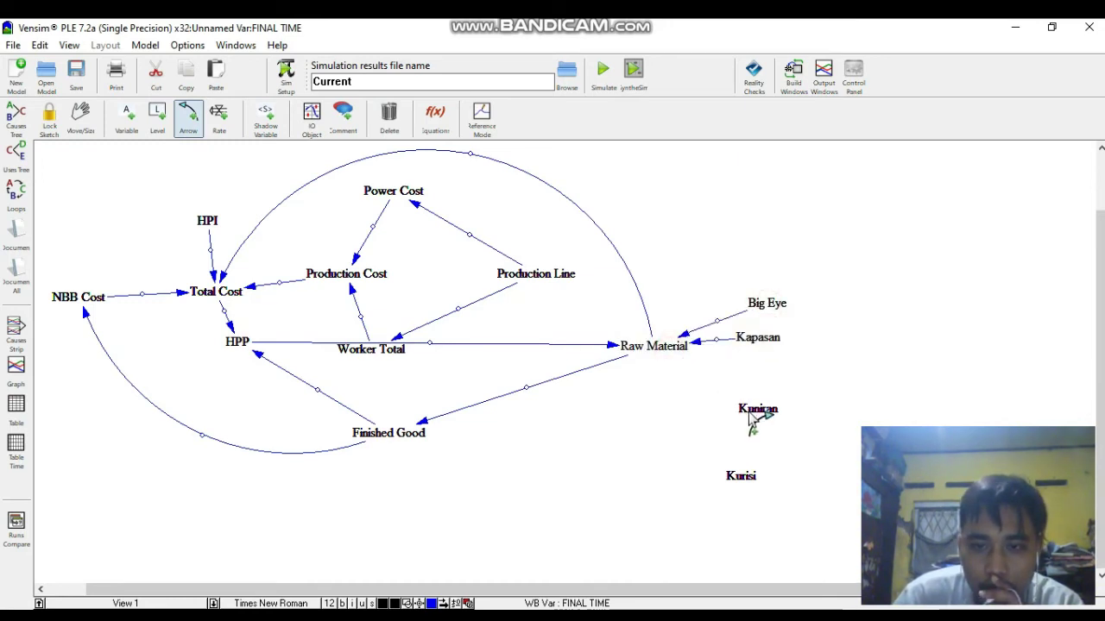
{"action": "left_click", "coordinate": [661, 352]}
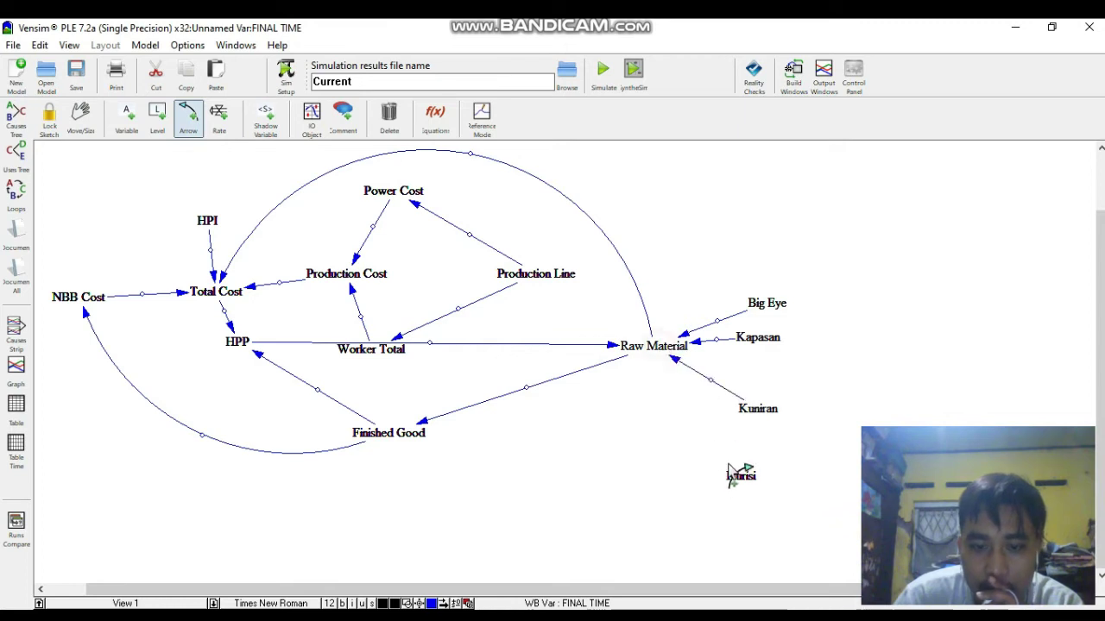
{"action": "left_click", "coordinate": [741, 479]}
{"action": "left_click", "coordinate": [663, 355]}
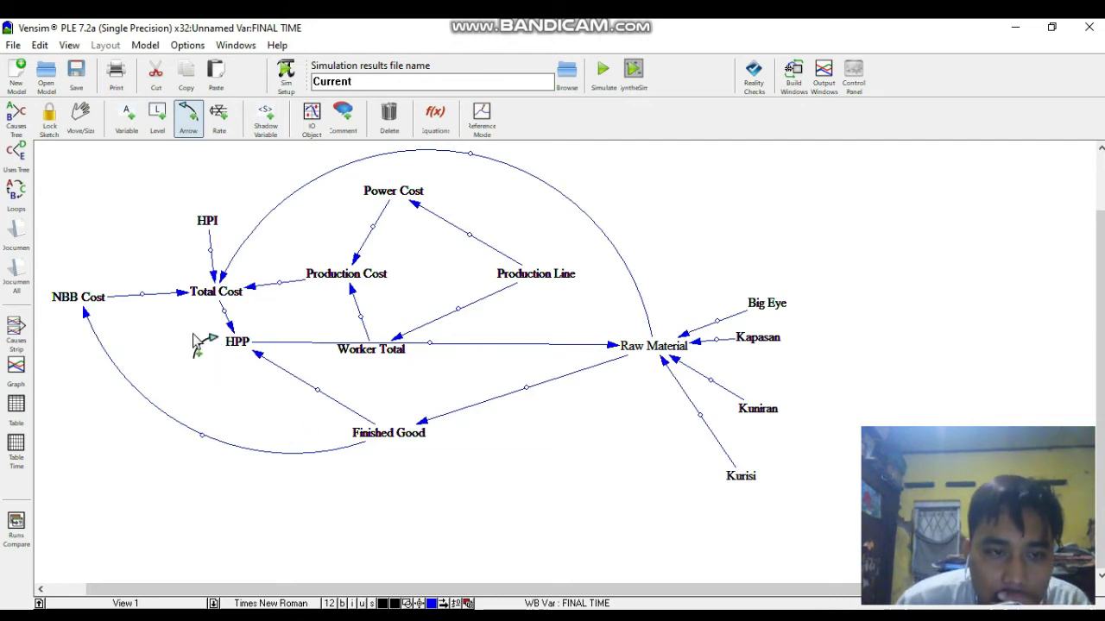
Step: Curve the arrows HPP to Raw Material, Raw Material to Finished Good, and Finished Good to HPP downward
{"action": "left_click_drag", "start_coordinate": [429, 344], "coordinate": [426, 381]}
{"action": "left_click_drag", "start_coordinate": [526, 388], "coordinate": [535, 427]}
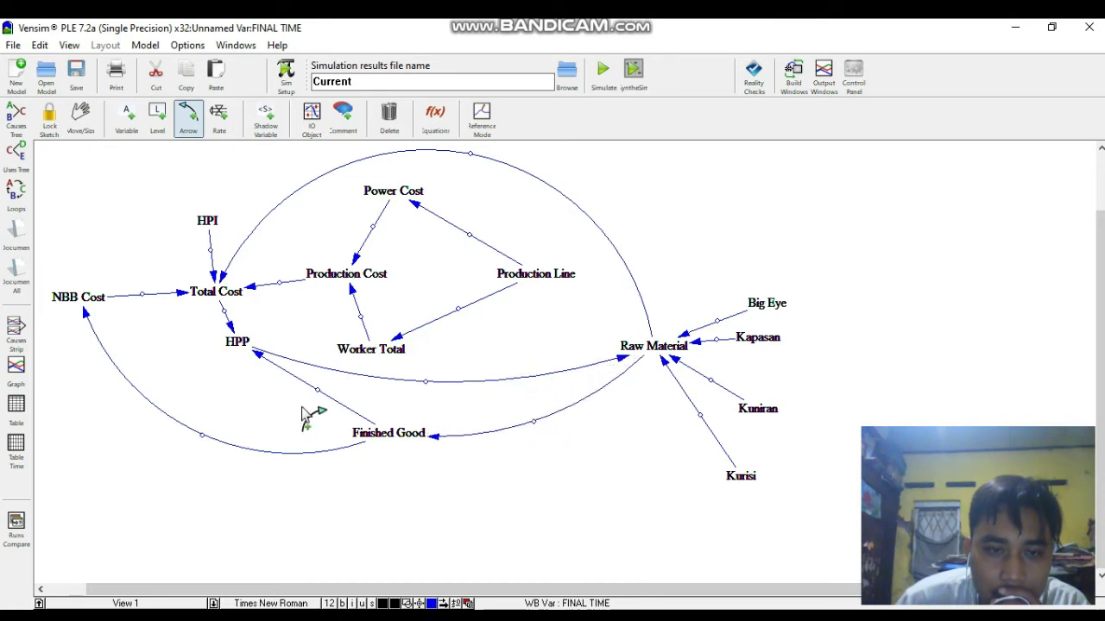
{"action": "left_click_drag", "start_coordinate": [318, 390], "coordinate": [297, 419]}
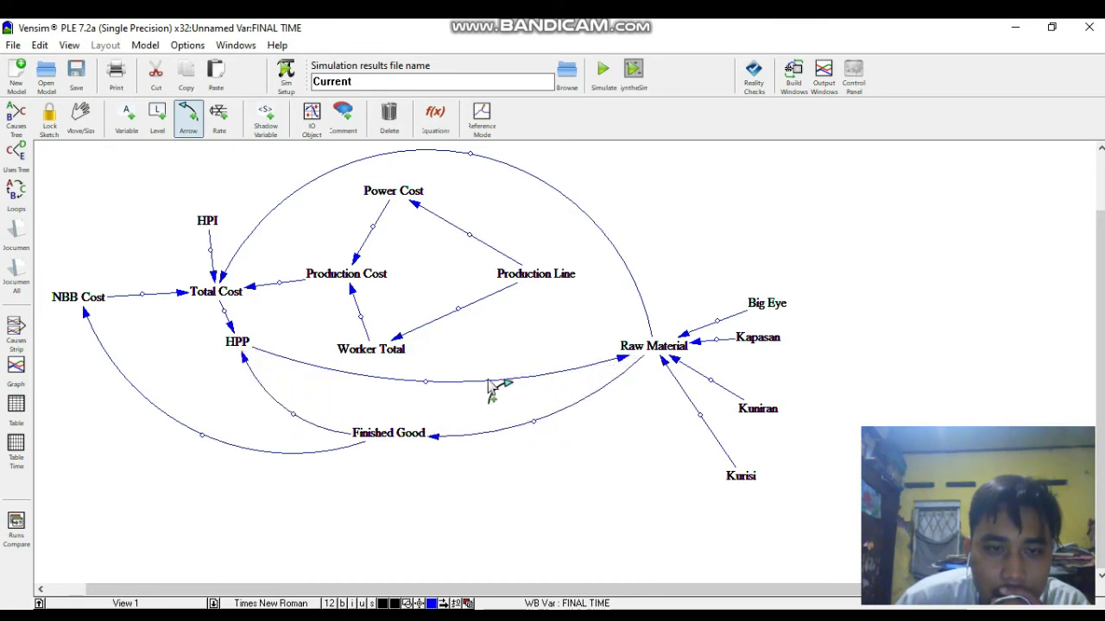
Step: Curve the arrows Production Line to Worker Total, Production Line to Power Cost, and Power Cost to Production Cost outward
{"action": "left_click_drag", "start_coordinate": [470, 335], "coordinate": [468, 328]}
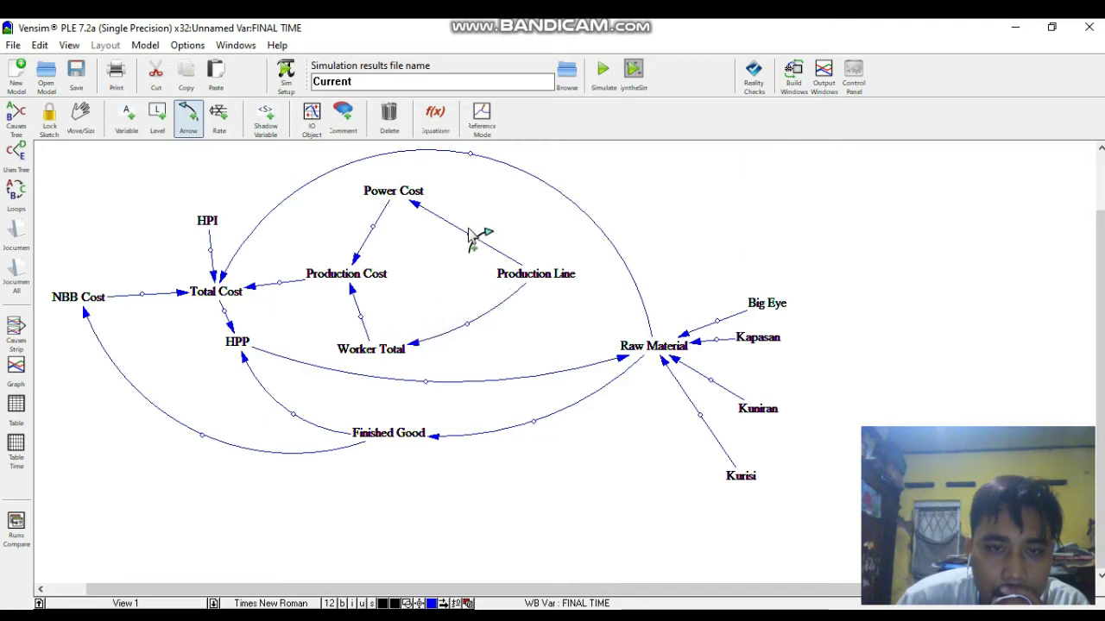
{"action": "left_click_drag", "start_coordinate": [469, 236], "coordinate": [479, 214]}
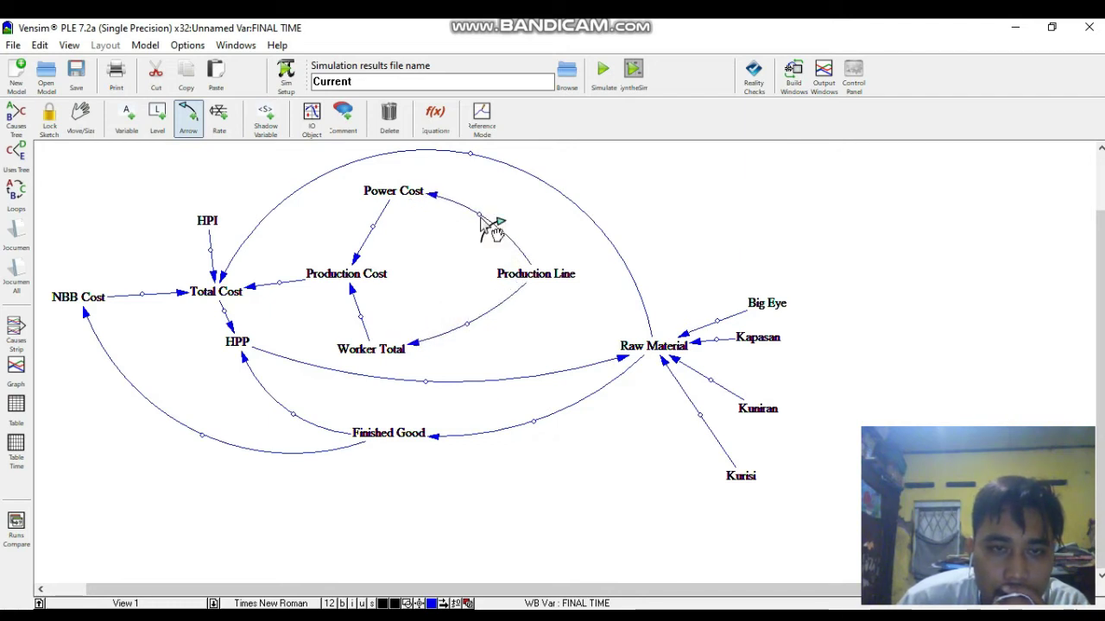
{"action": "left_click_drag", "start_coordinate": [377, 230], "coordinate": [357, 221]}
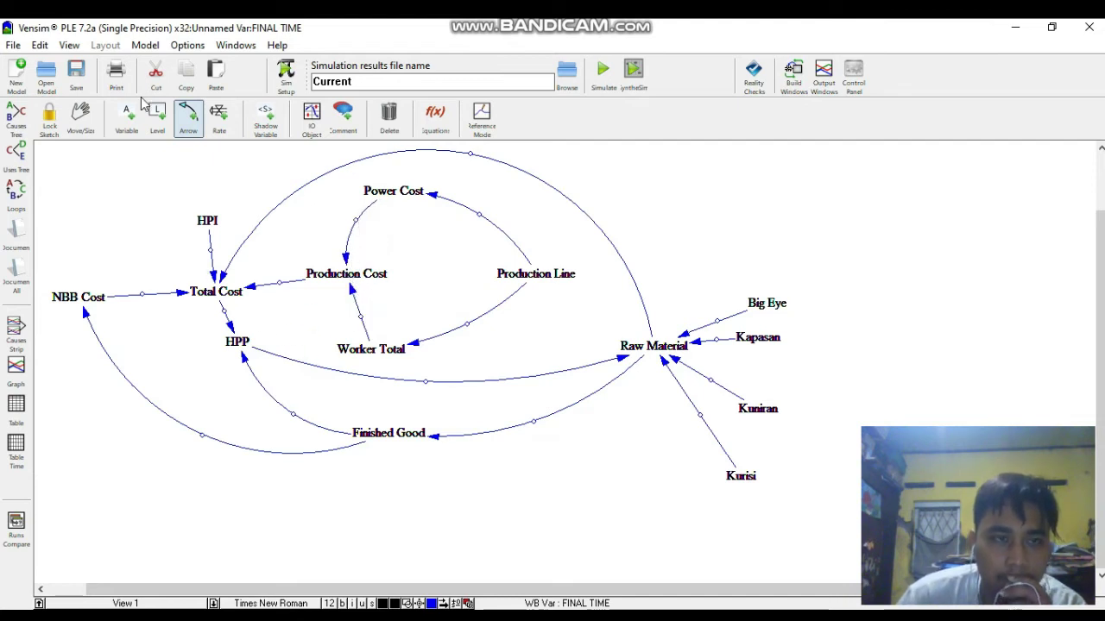
Step: Set + polarity on the arrows from Finished Good to NBB Cost and from NBB Cost to Total Cost
{"action": "left_click", "coordinate": [90, 127]}
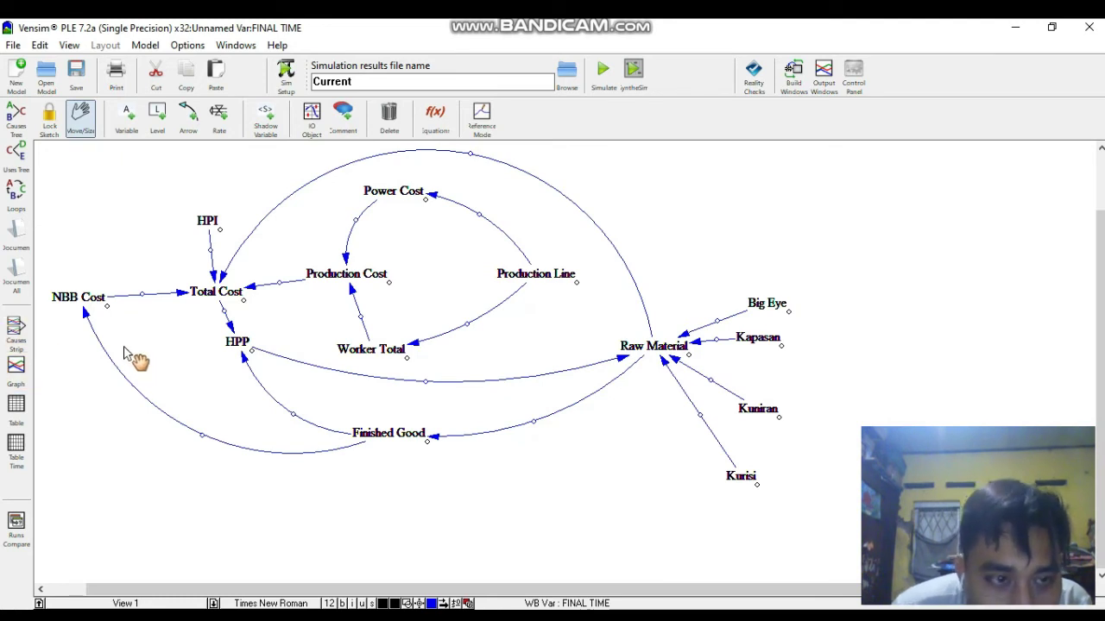
{"action": "right_click", "coordinate": [86, 316]}
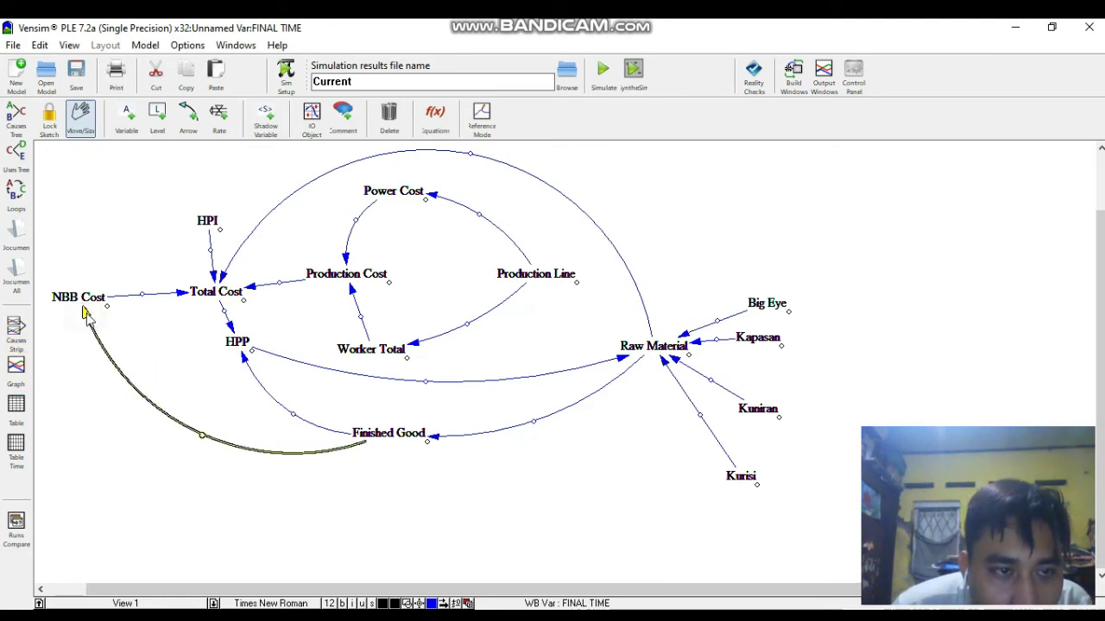
{"action": "left_click", "coordinate": [142, 302]}
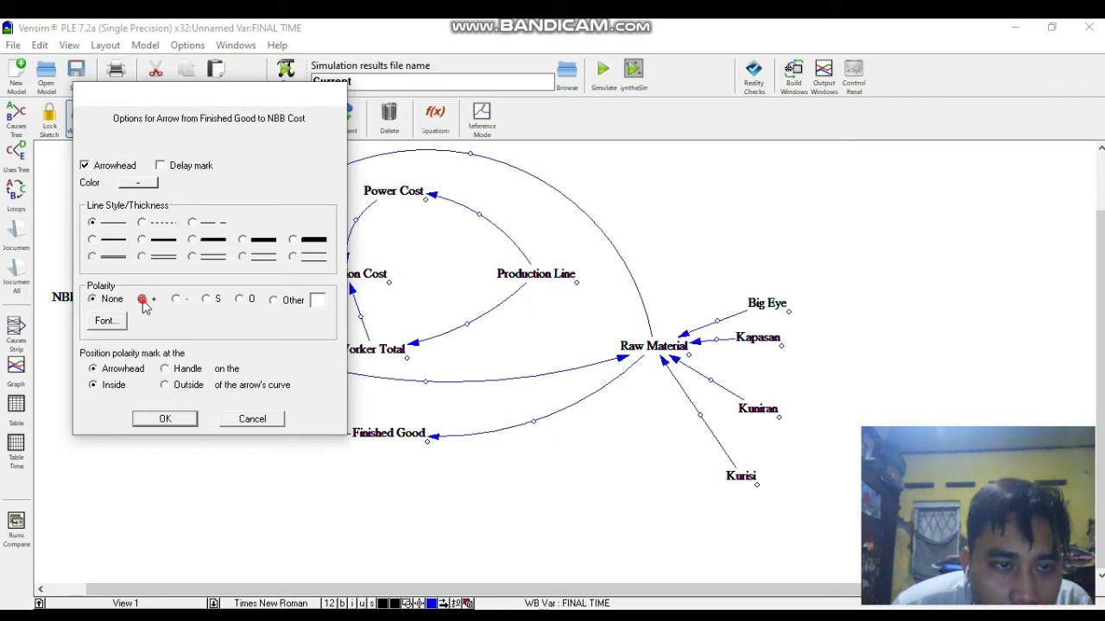
{"action": "left_click", "coordinate": [160, 421]}
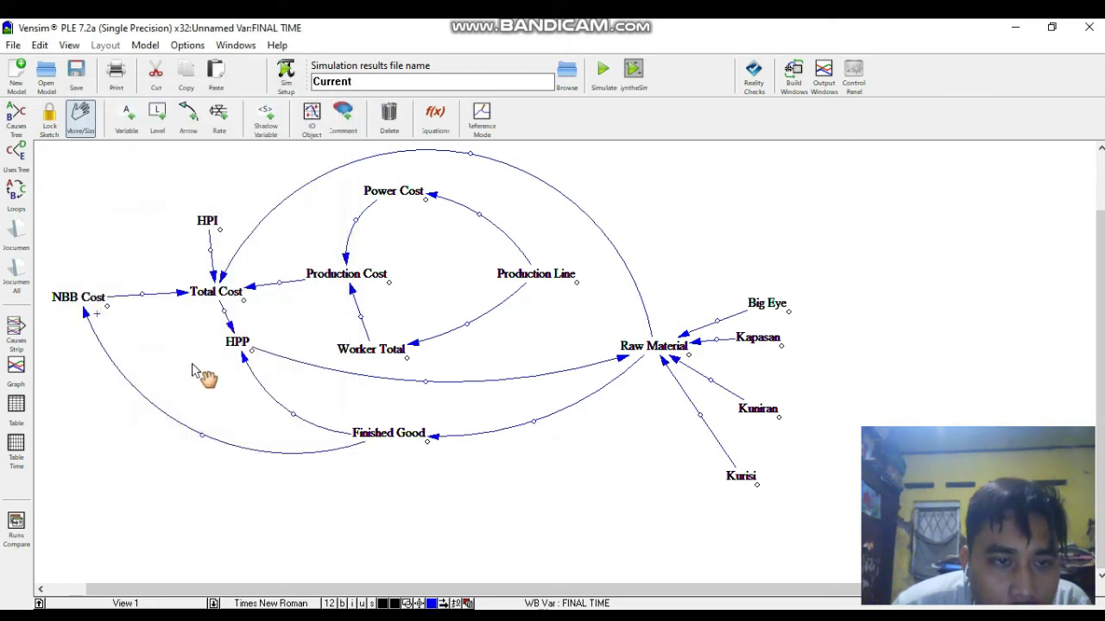
{"action": "right_click", "coordinate": [182, 302]}
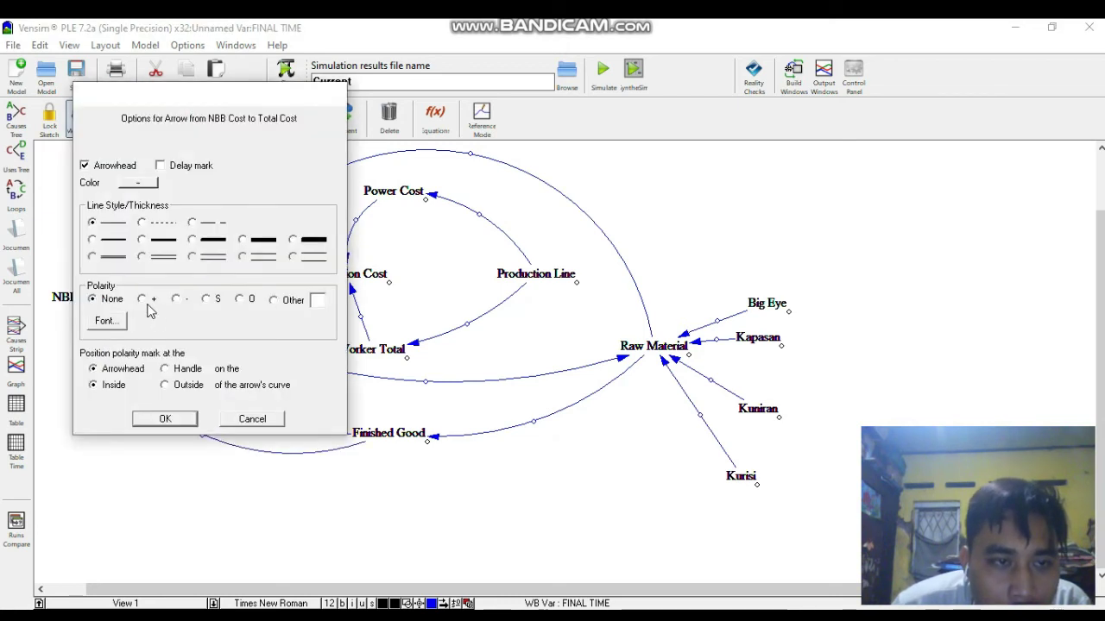
{"action": "left_click", "coordinate": [144, 300]}
{"action": "left_click", "coordinate": [165, 419]}
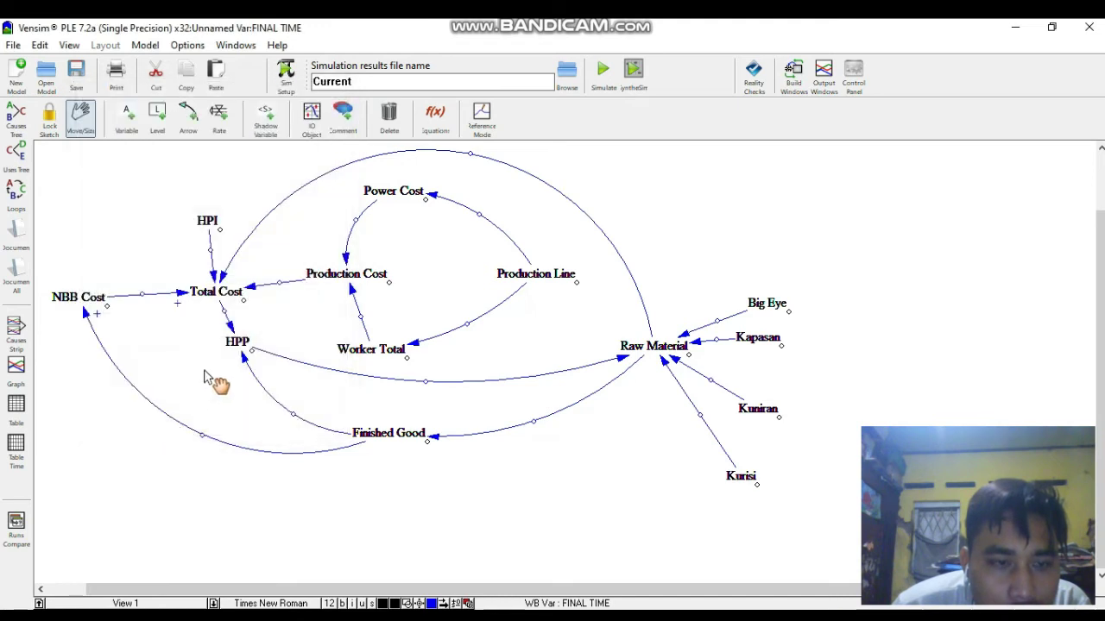
Step: Give the arrows from HPI and from Raw Material into Total Cost a + polarity
{"action": "right_click", "coordinate": [211, 259]}
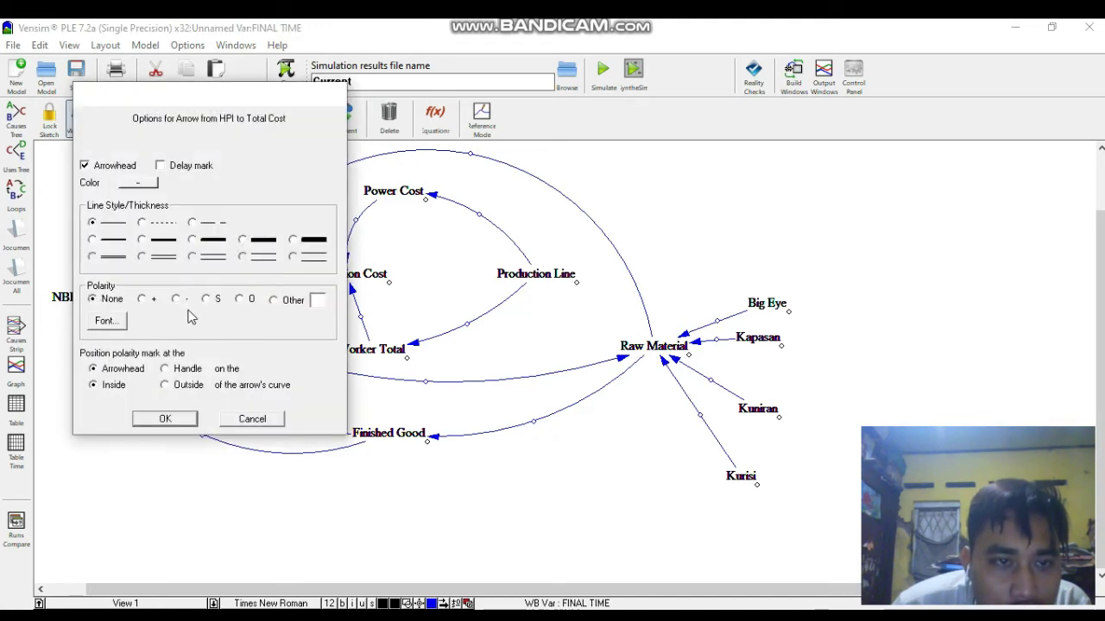
{"action": "left_click", "coordinate": [167, 418]}
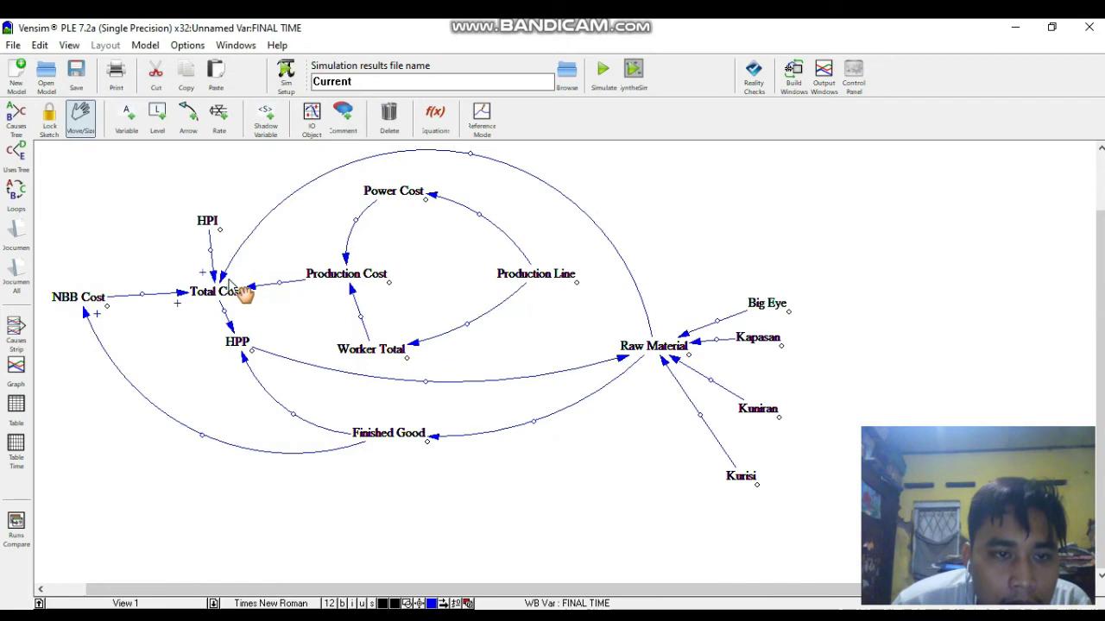
{"action": "right_click", "coordinate": [227, 274]}
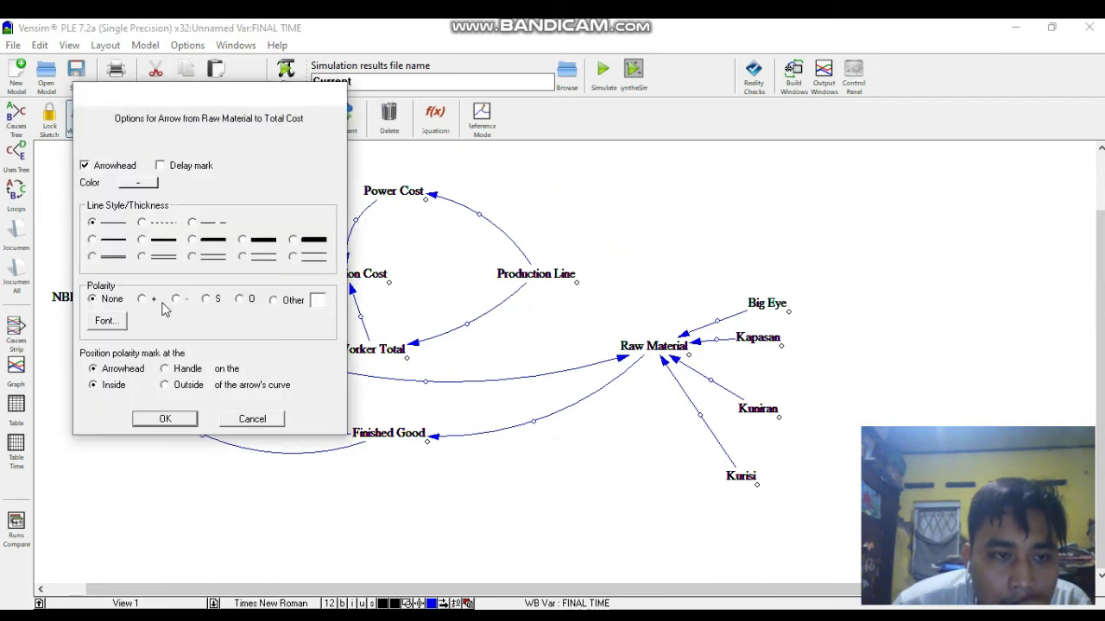
{"action": "left_click", "coordinate": [166, 419]}
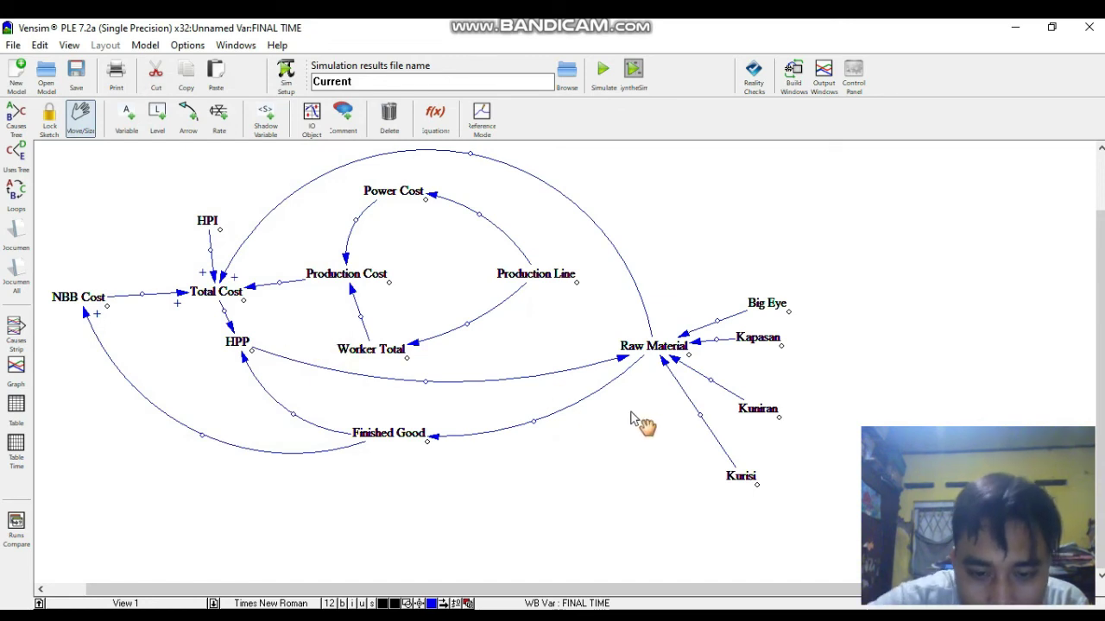
Step: Set the polarity of the arrow from HPP to Raw Material to -
{"action": "right_click", "coordinate": [619, 357]}
{"action": "left_click", "coordinate": [176, 299]}
{"action": "left_click", "coordinate": [165, 419]}
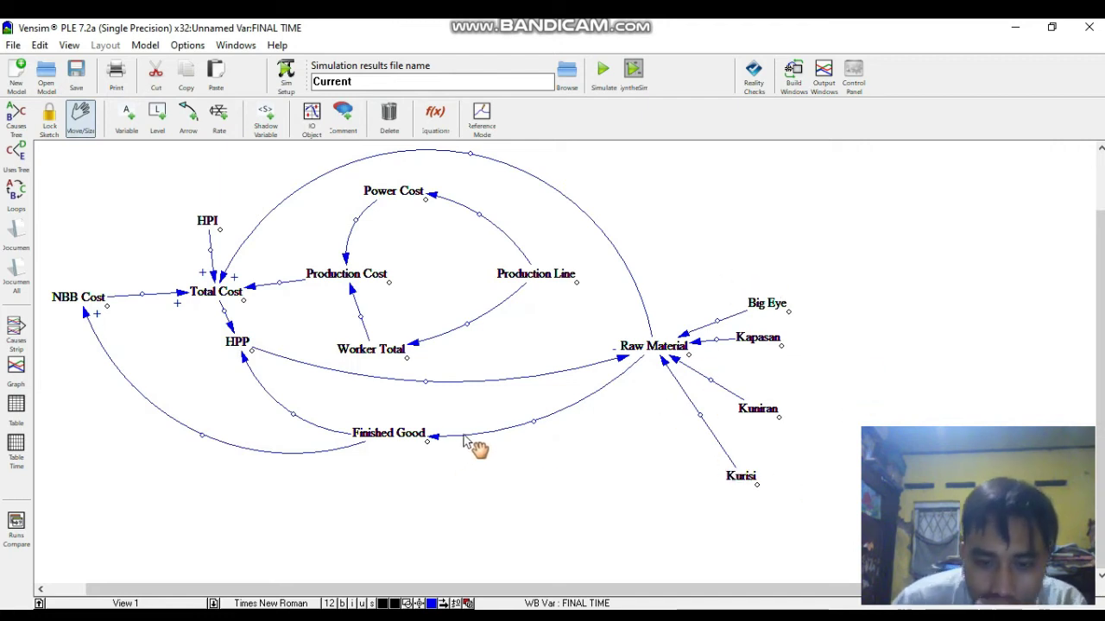
Step: Set - polarity on the arrow from Production Line to Worker Total and + on the arrow from Production Cost to Total Cost
{"action": "right_click", "coordinate": [470, 326]}
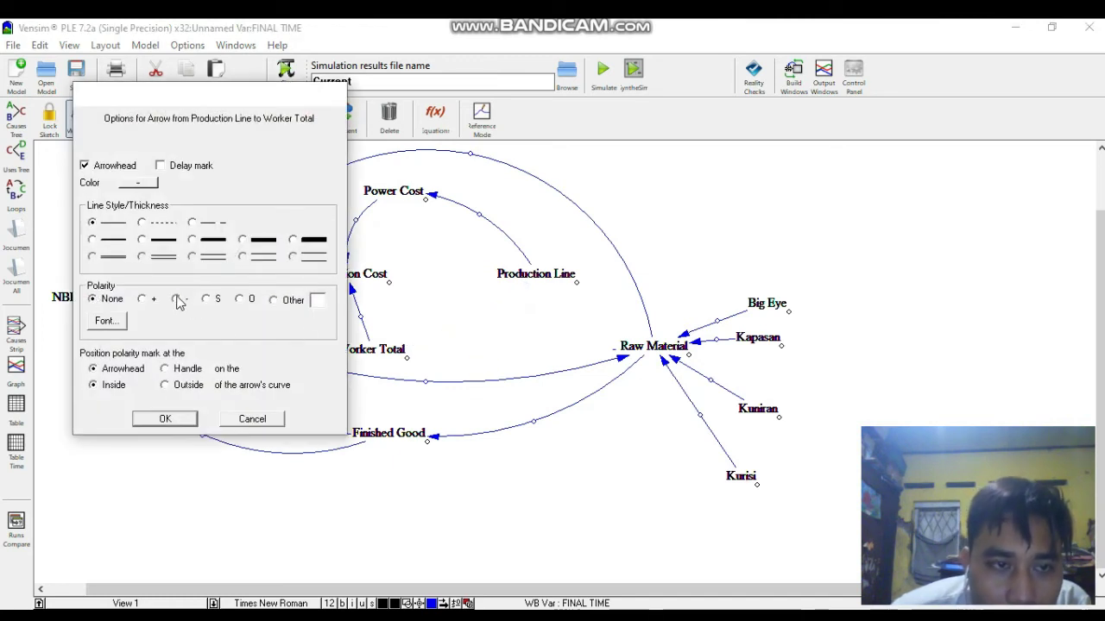
{"action": "left_click", "coordinate": [182, 423]}
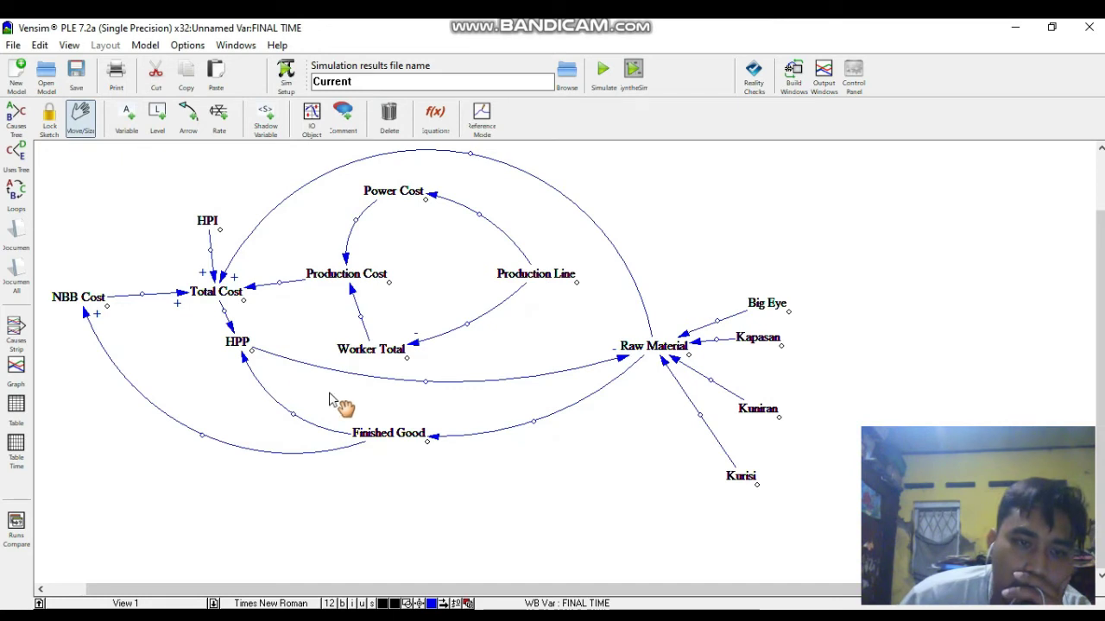
{"action": "right_click", "coordinate": [258, 294]}
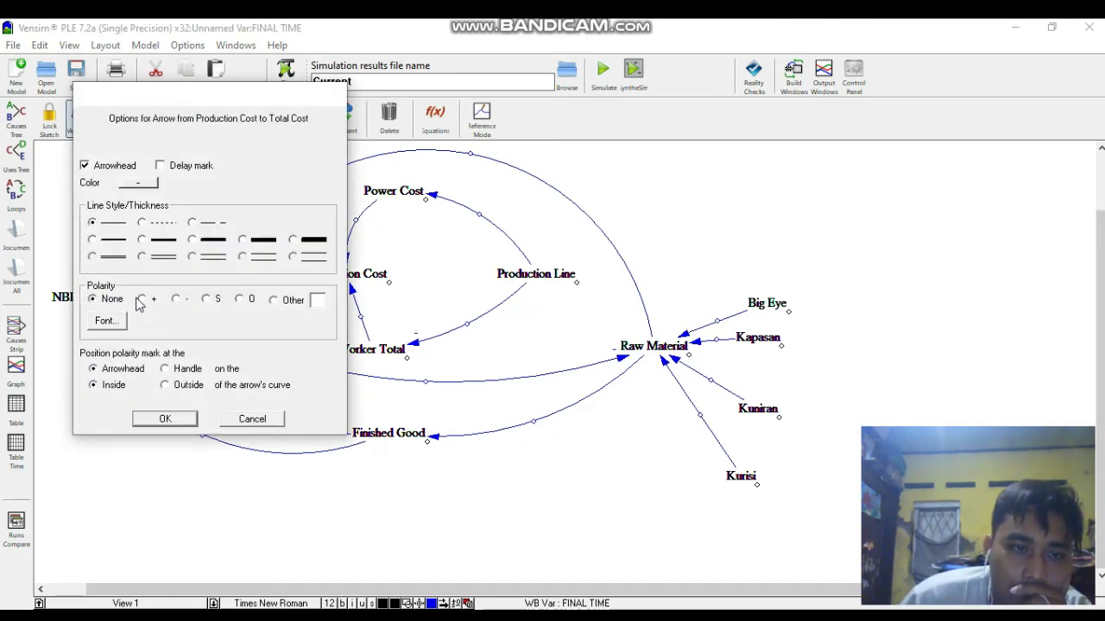
{"action": "left_click", "coordinate": [165, 420]}
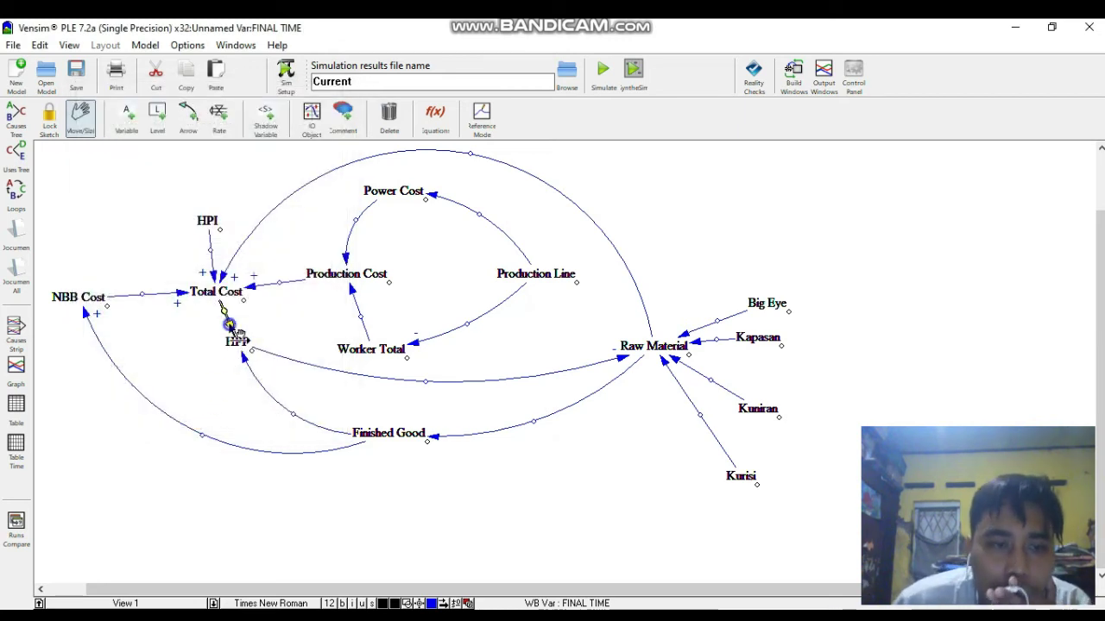
Step: Give the arrows from Total Cost and from Finished Good into HPP a + polarity
{"action": "right_click", "coordinate": [230, 327]}
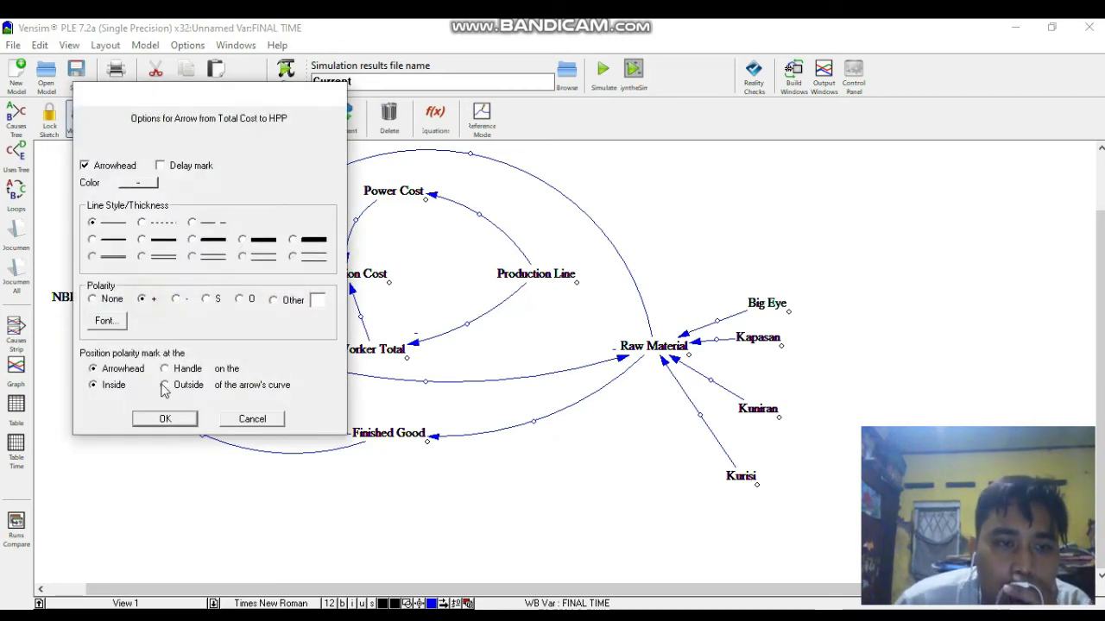
{"action": "left_click", "coordinate": [165, 420]}
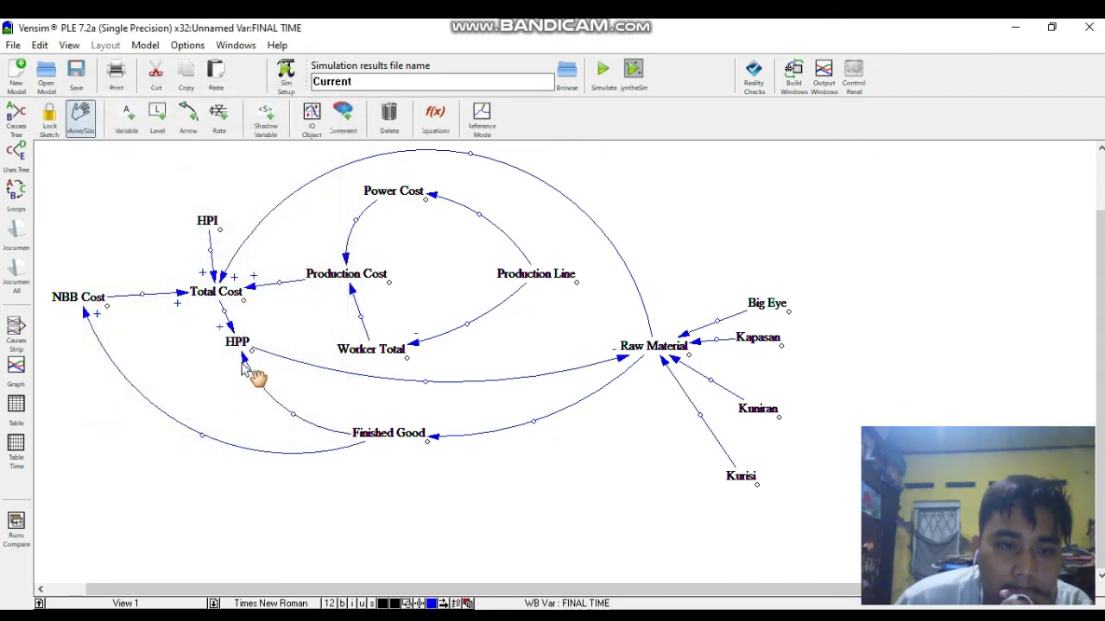
{"action": "right_click", "coordinate": [245, 356]}
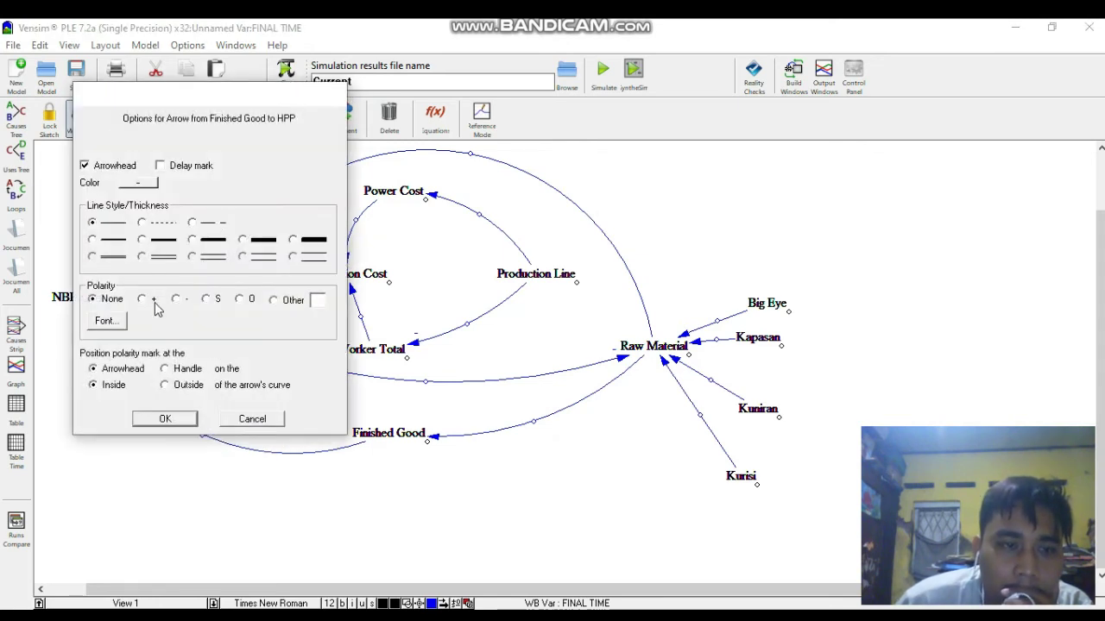
{"action": "left_click", "coordinate": [166, 420]}
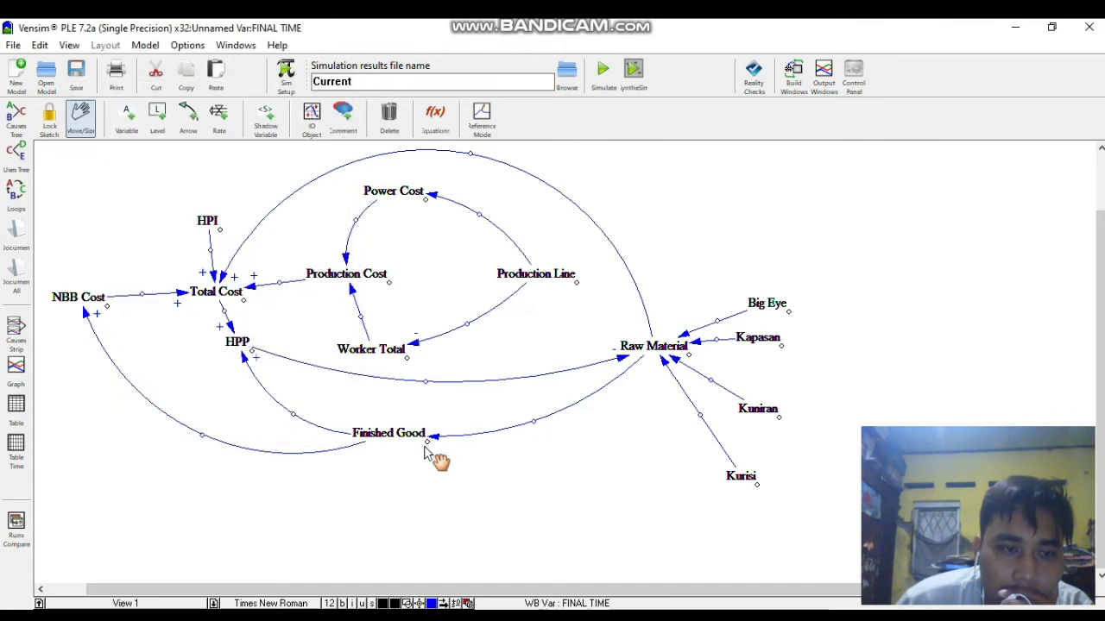
Step: Set the polarity of the arrow from Raw Material to Finished Good to +
{"action": "right_click", "coordinate": [406, 451]}
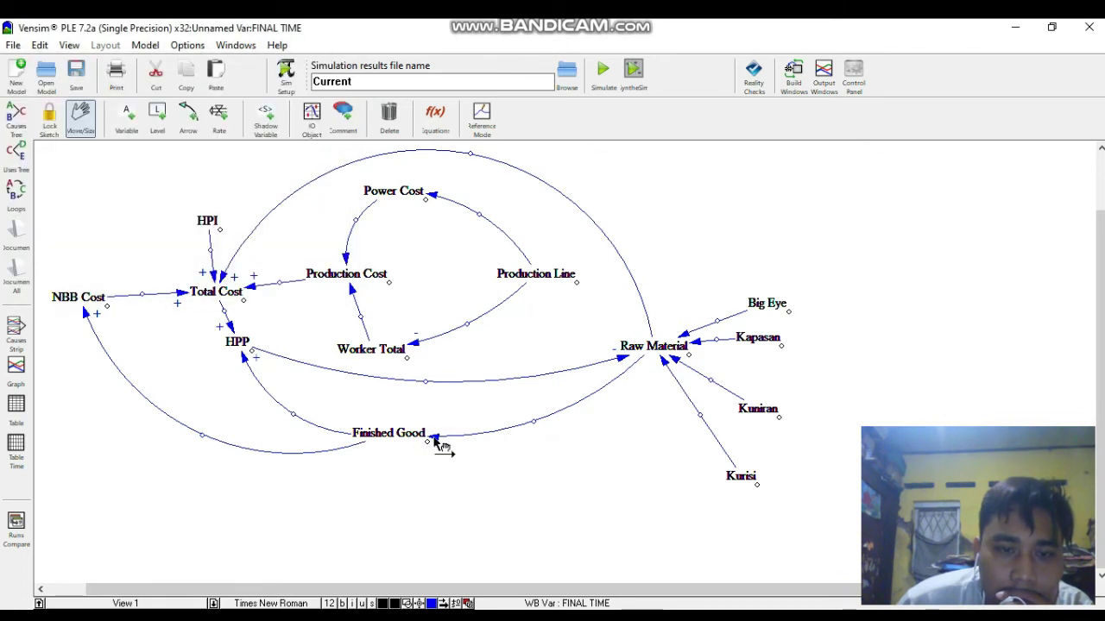
{"action": "left_click", "coordinate": [438, 440]}
{"action": "right_click", "coordinate": [438, 442]}
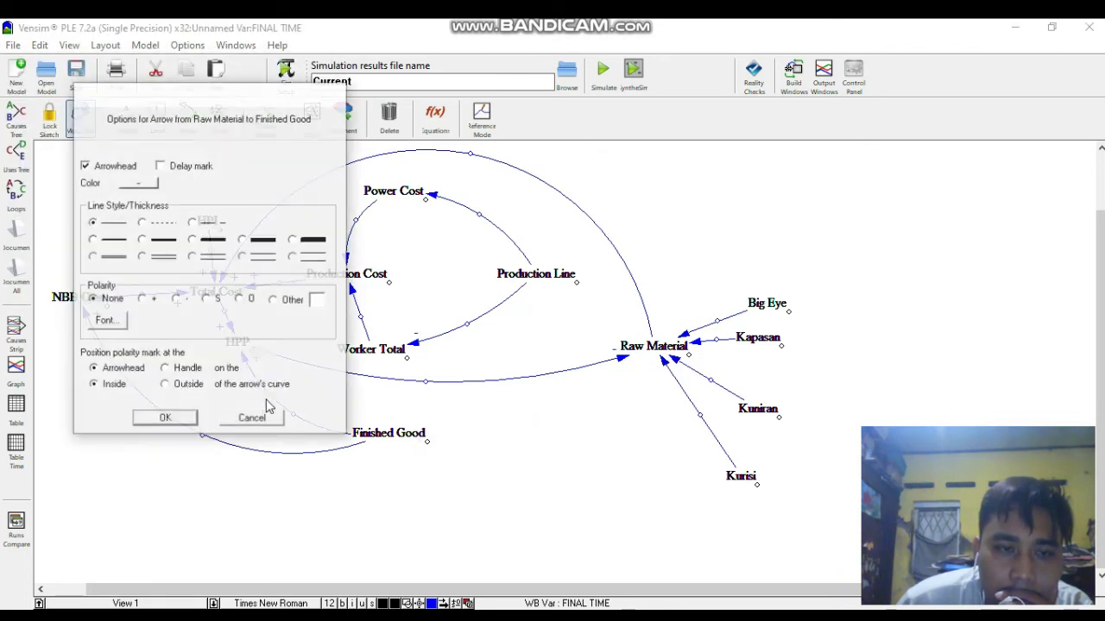
{"action": "left_click", "coordinate": [143, 300]}
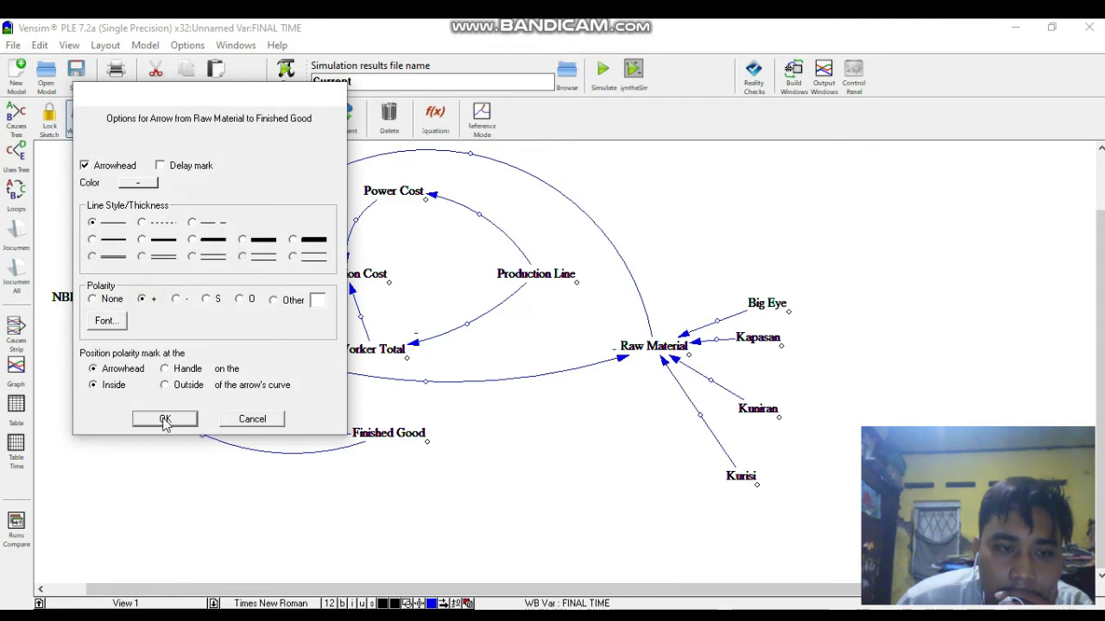
{"action": "left_click", "coordinate": [164, 419]}
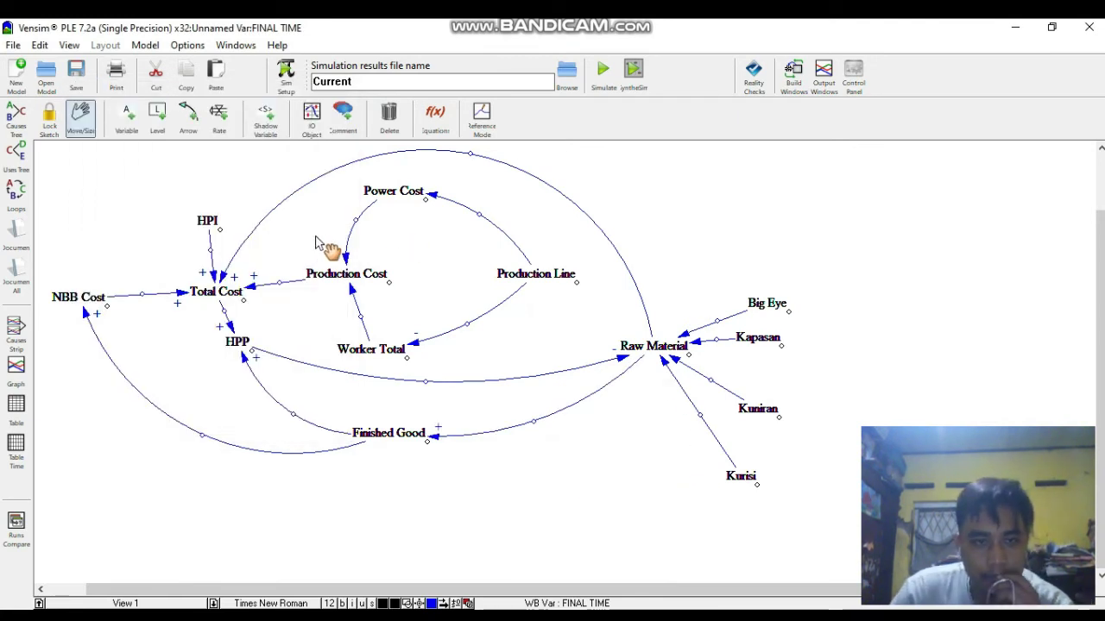
Step: Give the arrows from Power Cost and from Worker Total into Production Cost a + polarity
{"action": "right_click", "coordinate": [350, 260]}
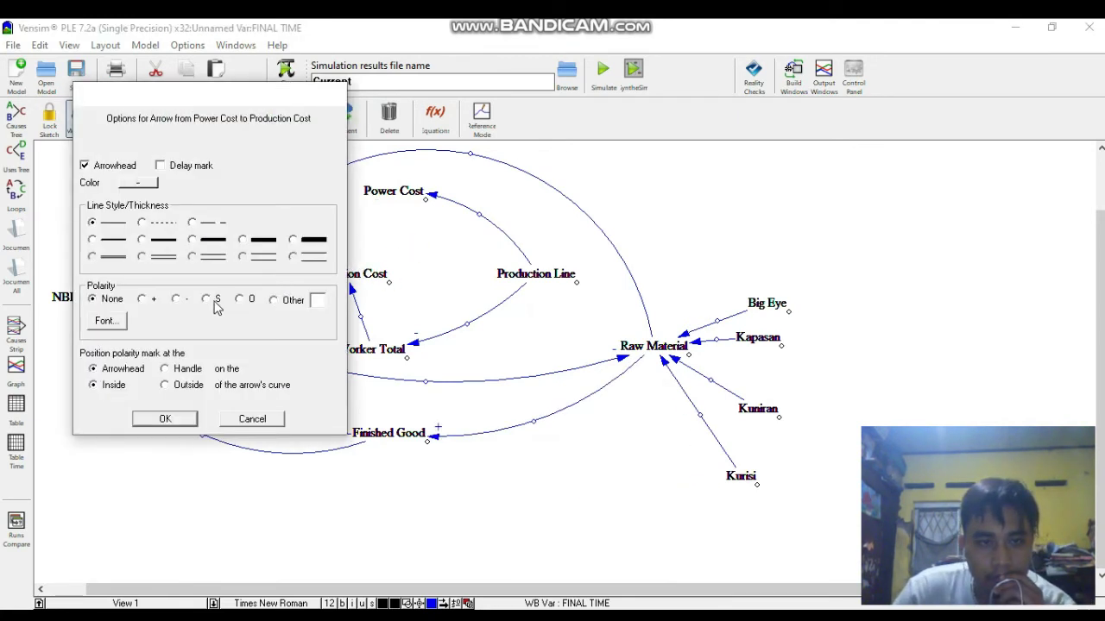
{"action": "left_click", "coordinate": [141, 302]}
{"action": "left_click", "coordinate": [165, 418]}
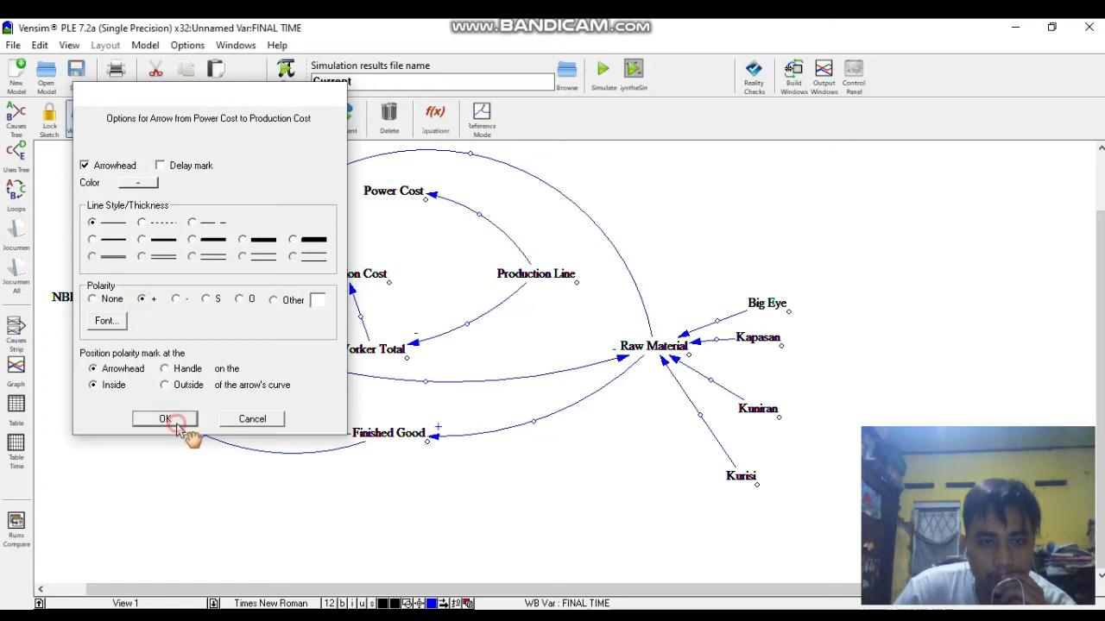
{"action": "right_click", "coordinate": [352, 292]}
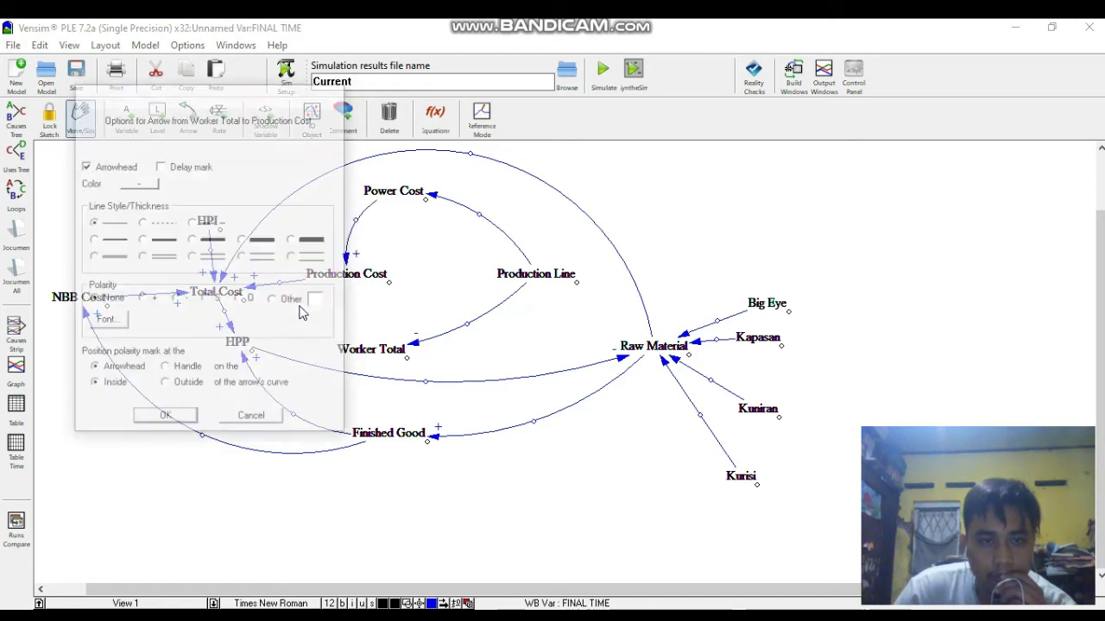
{"action": "left_click", "coordinate": [144, 299]}
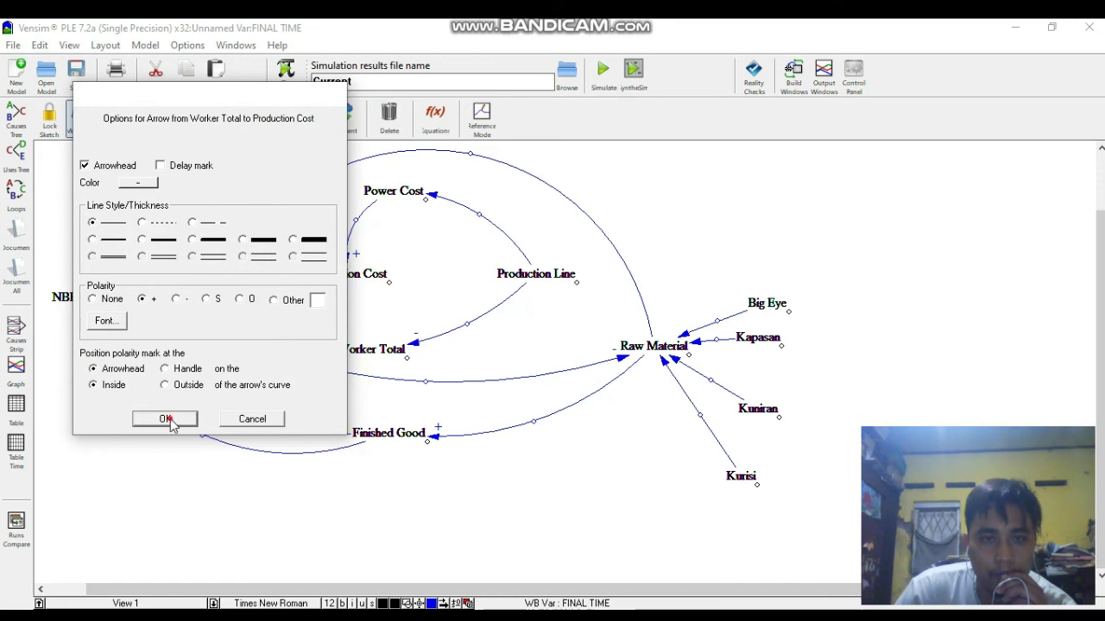
{"action": "left_click", "coordinate": [165, 419]}
Step: Set the polarity of the arrow from Production Line to Power Cost to +
{"action": "right_click", "coordinate": [431, 196]}
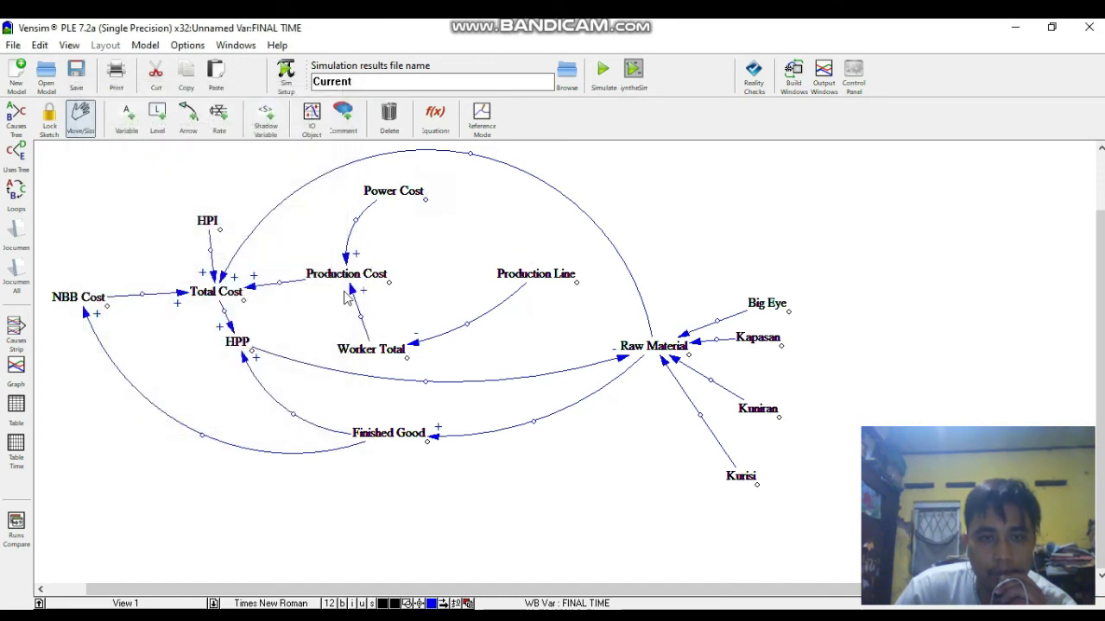
{"action": "left_click", "coordinate": [151, 302]}
{"action": "left_click", "coordinate": [165, 418]}
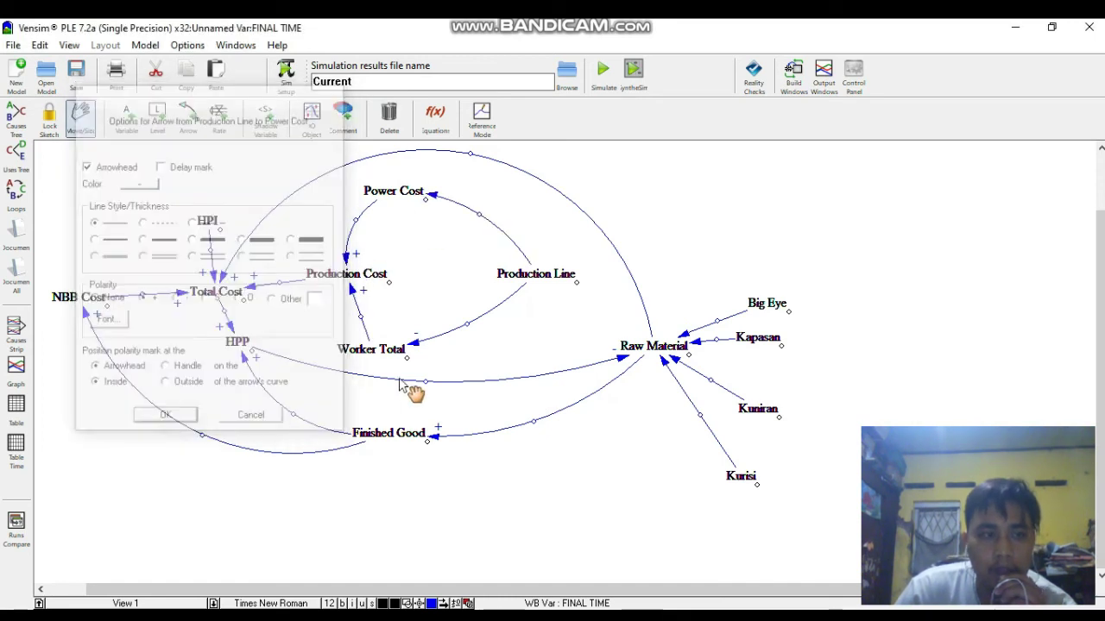
Step: Set + polarity on the arrows from Big Eye and from Kapasan into Raw Material
{"action": "right_click", "coordinate": [684, 334]}
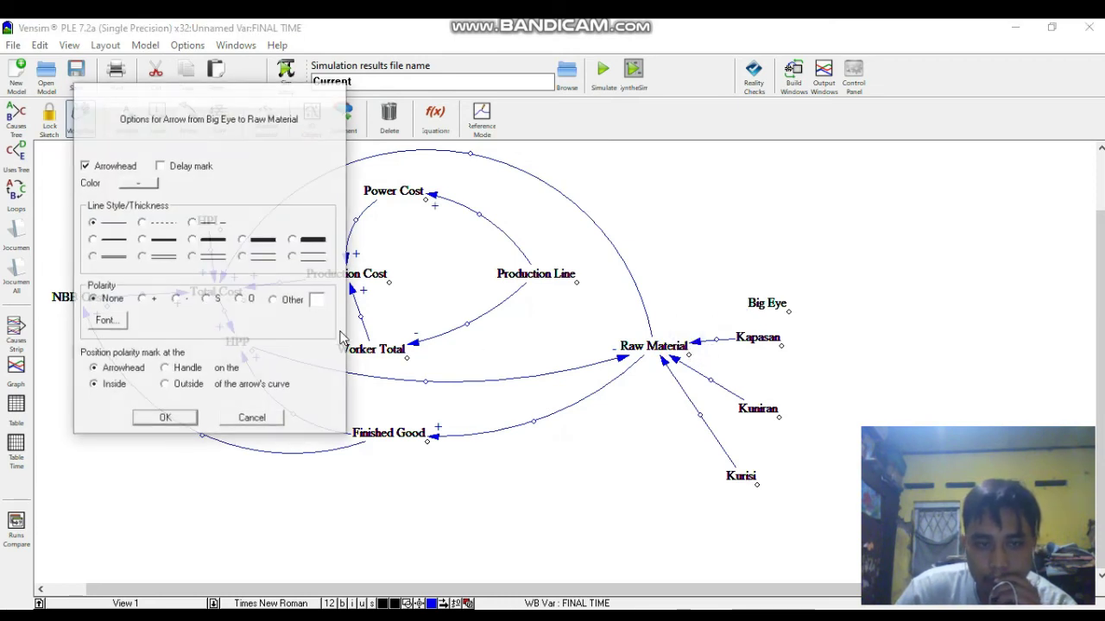
{"action": "left_click", "coordinate": [142, 299]}
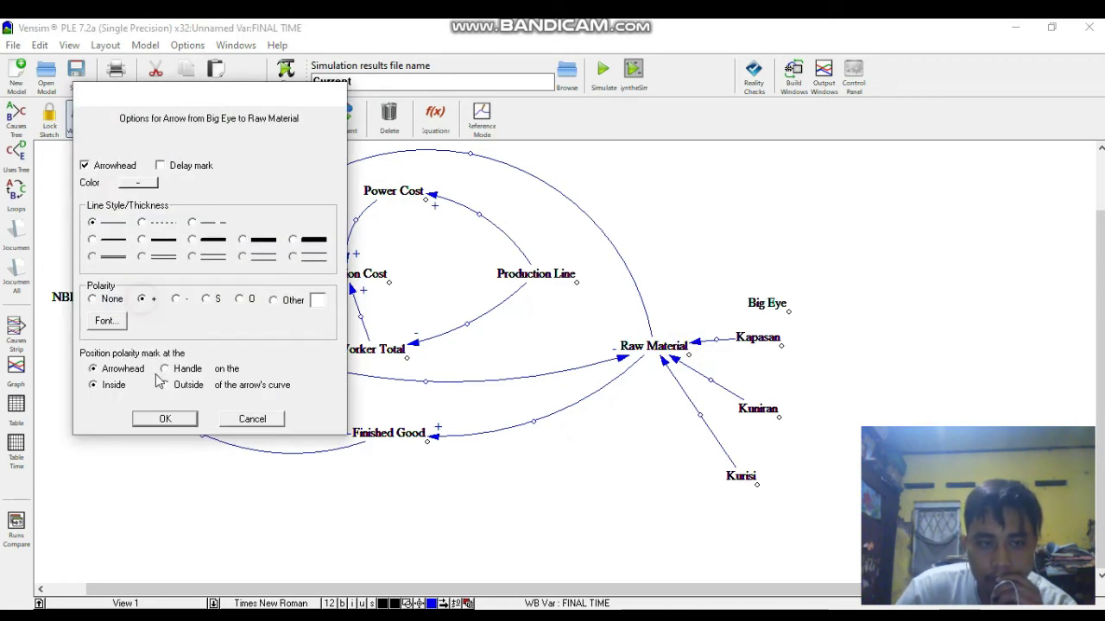
{"action": "left_click", "coordinate": [165, 418]}
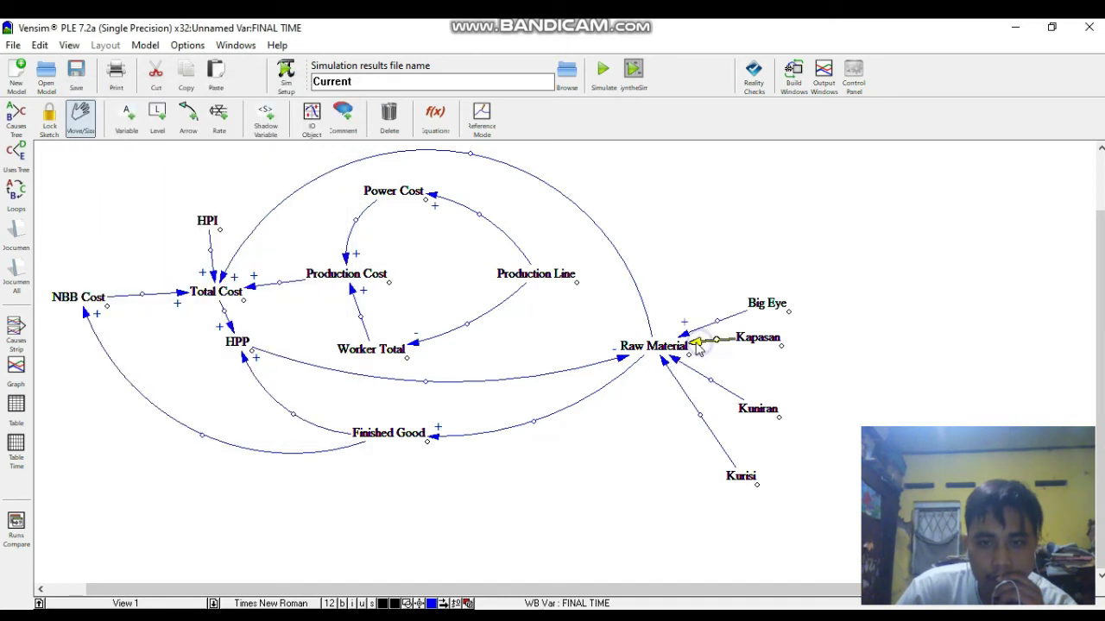
{"action": "right_click", "coordinate": [697, 341]}
{"action": "left_click", "coordinate": [142, 299]}
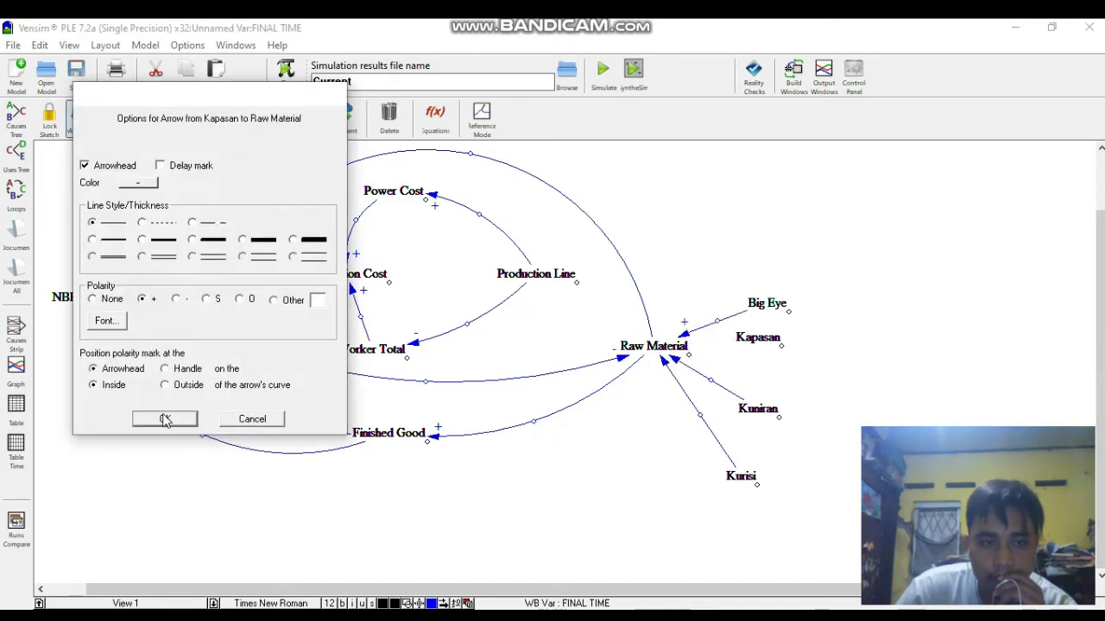
{"action": "left_click", "coordinate": [165, 418]}
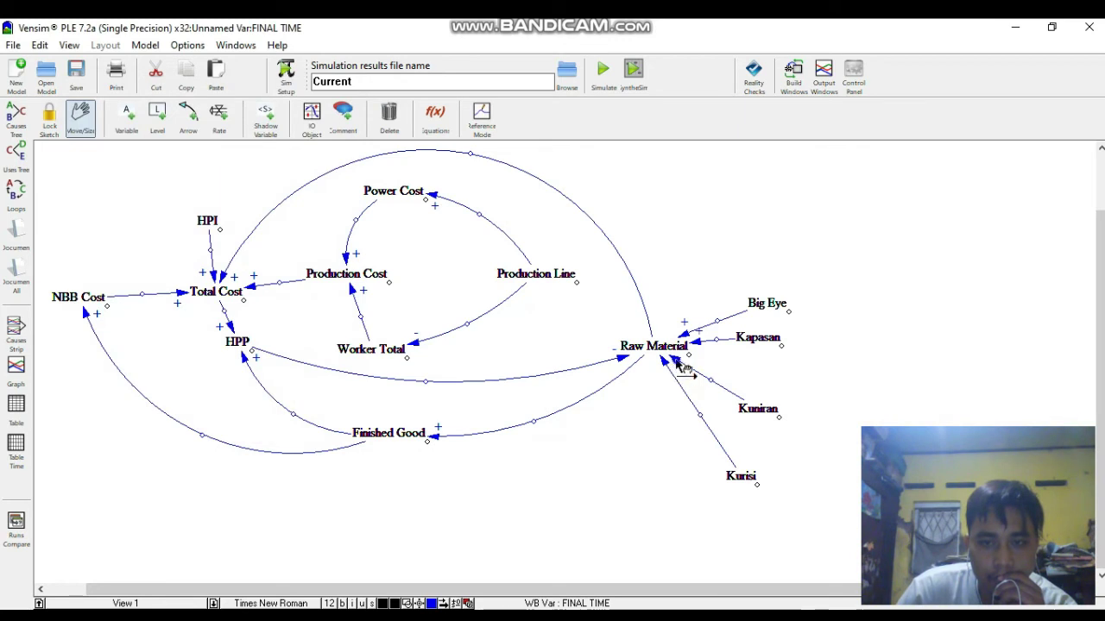
Step: Set + polarity on the arrows from Kuniran and from Kurisi into Raw Material
{"action": "right_click", "coordinate": [698, 377]}
{"action": "left_click", "coordinate": [142, 299]}
{"action": "left_click", "coordinate": [165, 418]}
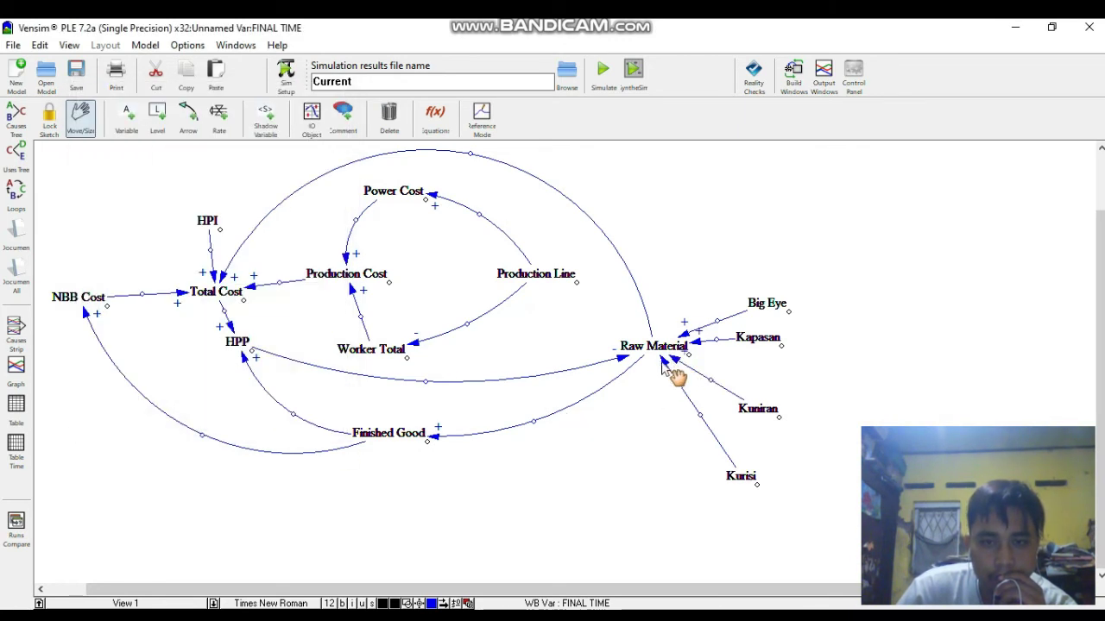
{"action": "right_click", "coordinate": [336, 409]}
{"action": "left_click", "coordinate": [217, 276]}
{"action": "right_click", "coordinate": [679, 376]}
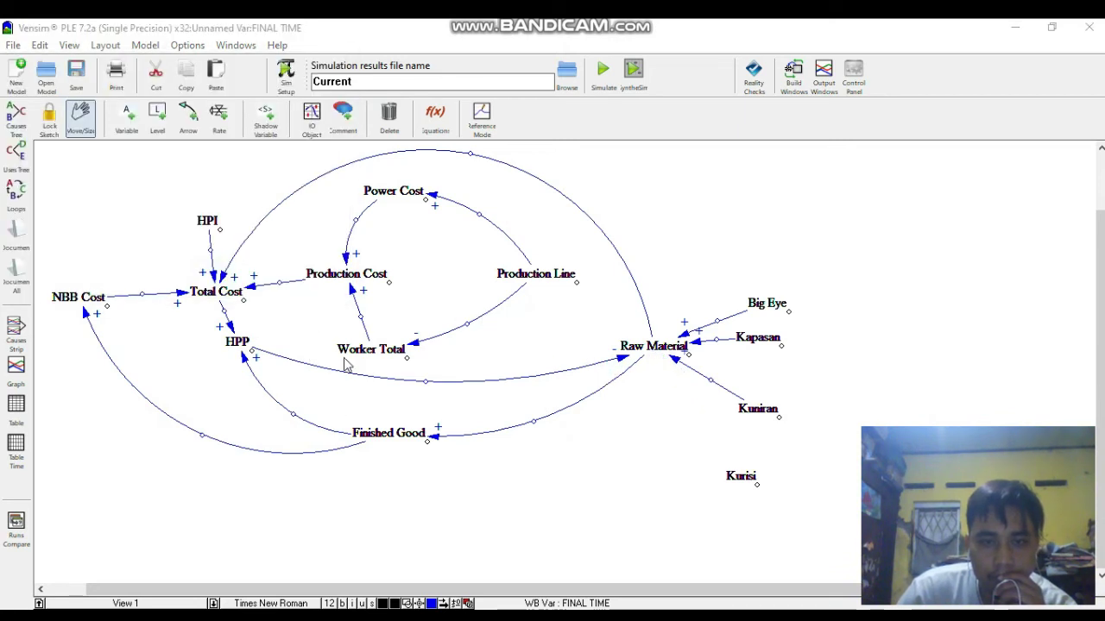
{"action": "left_click", "coordinate": [141, 299]}
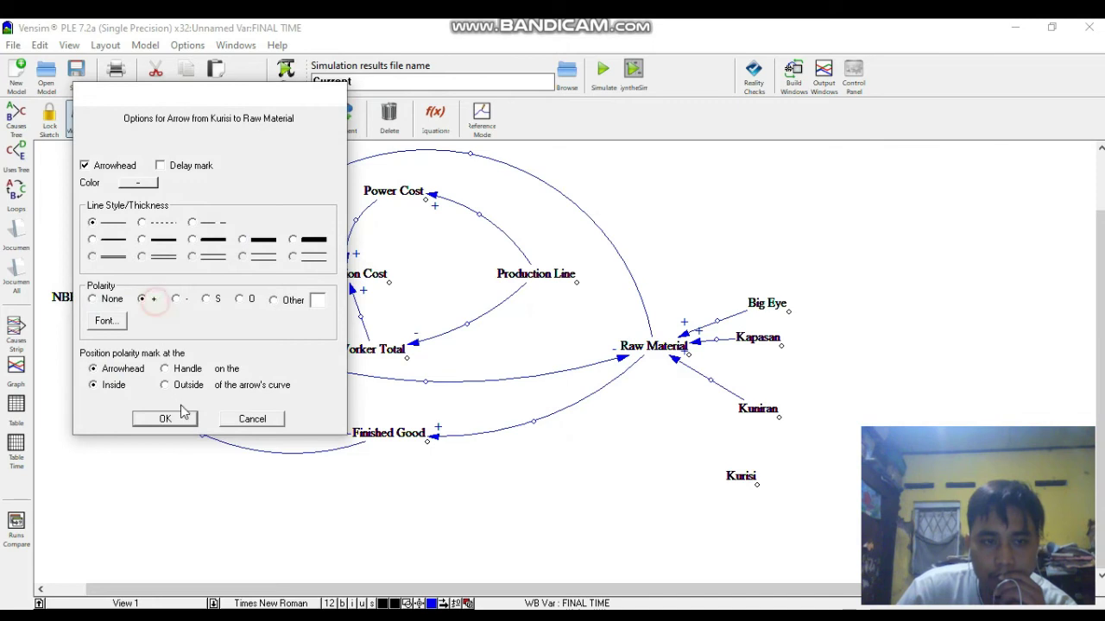
{"action": "left_click", "coordinate": [164, 419]}
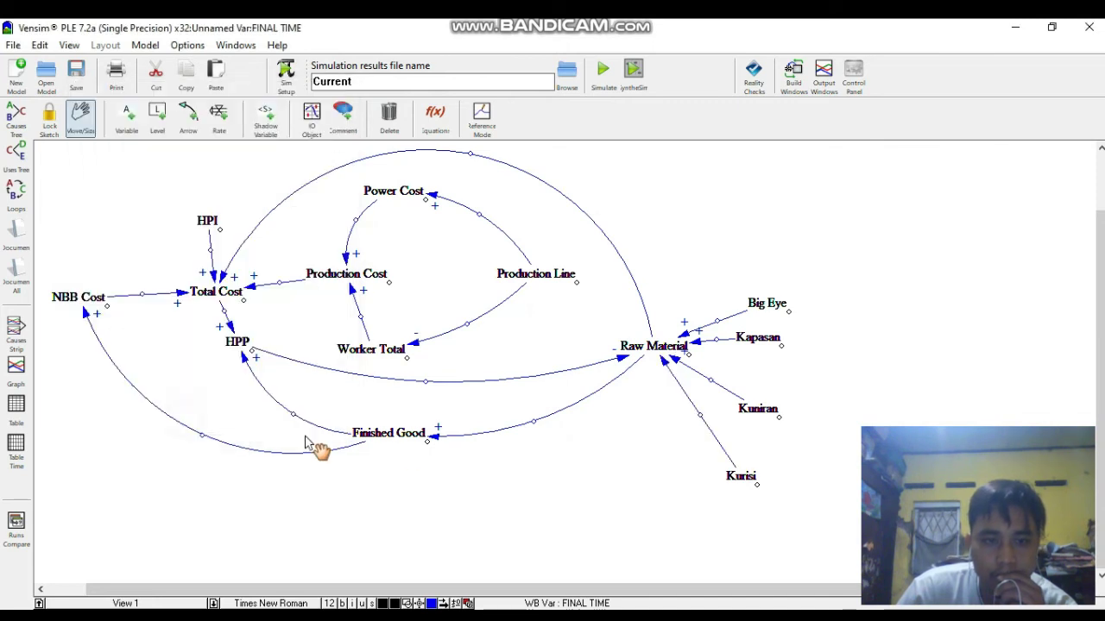
{"action": "left_click", "coordinate": [52, 122]}
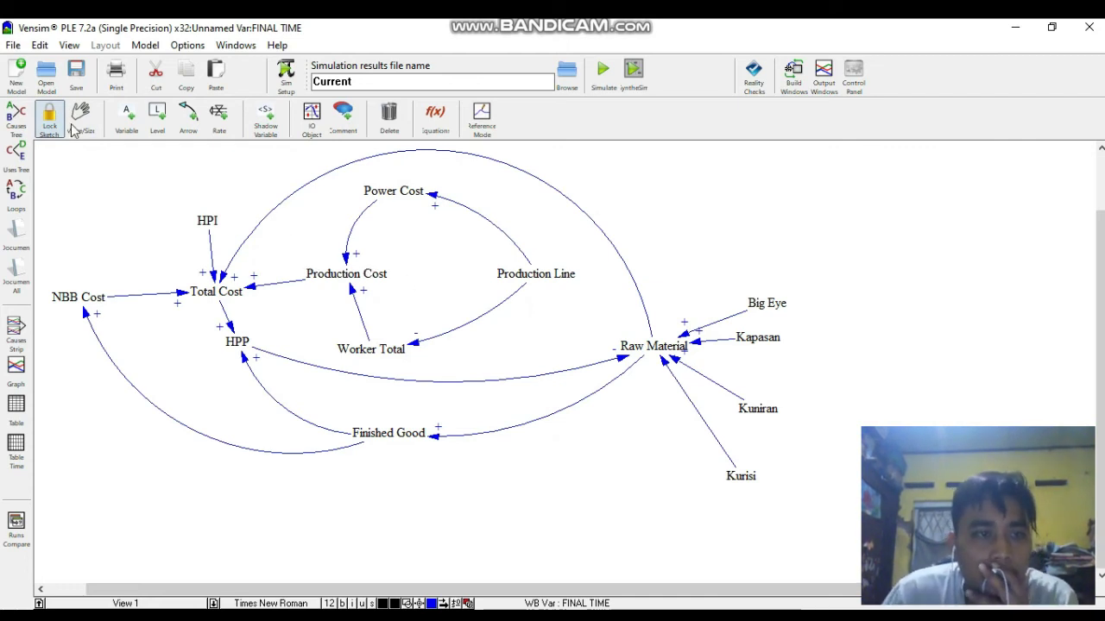
{"action": "left_click_drag", "start_coordinate": [284, 200], "coordinate": [472, 233]}
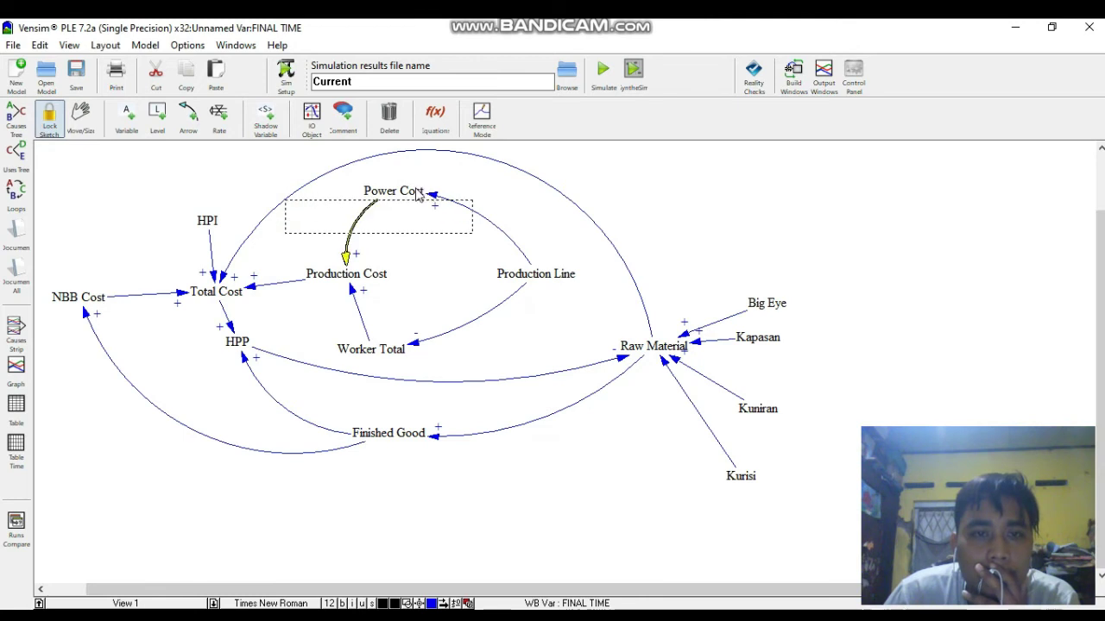
{"action": "left_click", "coordinate": [494, 183]}
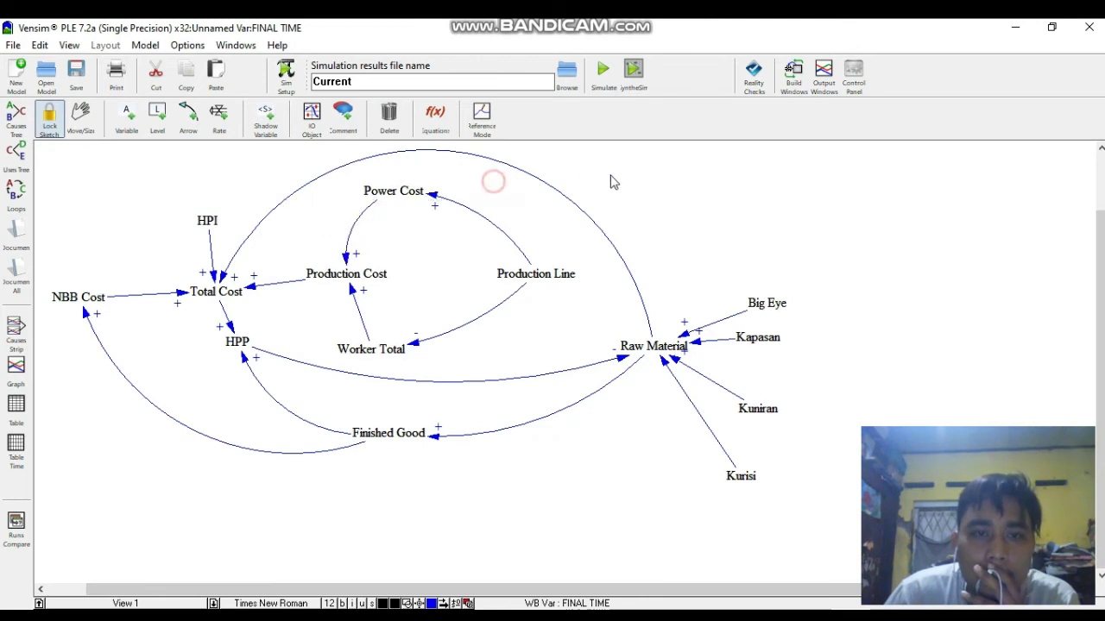
{"action": "left_click", "coordinate": [92, 126]}
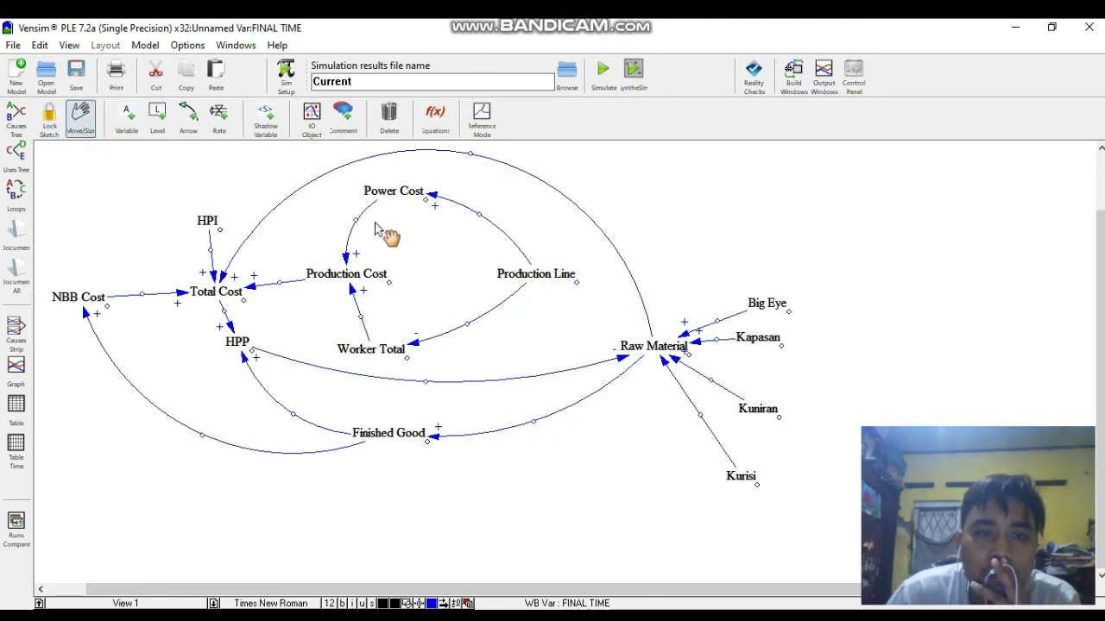
{"action": "left_click", "coordinate": [53, 111]}
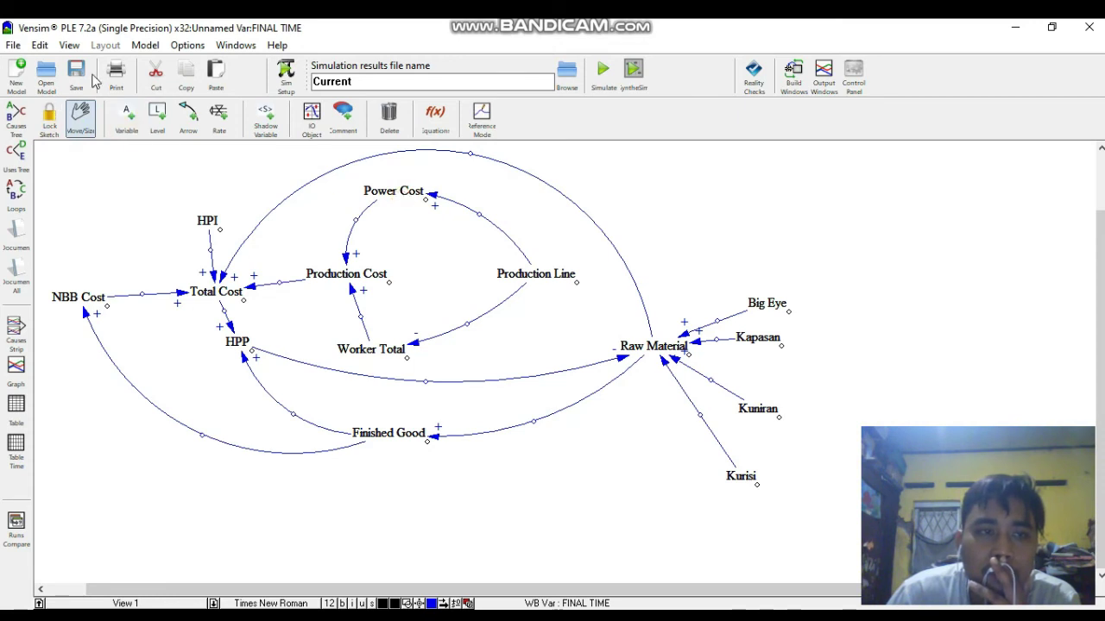
{"action": "left_click", "coordinate": [80, 116]}
{"action": "mouse_move", "coordinate": [399, 192]}
{"action": "left_mouse_down"}
{"action": "mouse_move", "coordinate": [419, 227]}
{"action": "mouse_move", "coordinate": [414, 181]}
{"action": "left_mouse_up"}
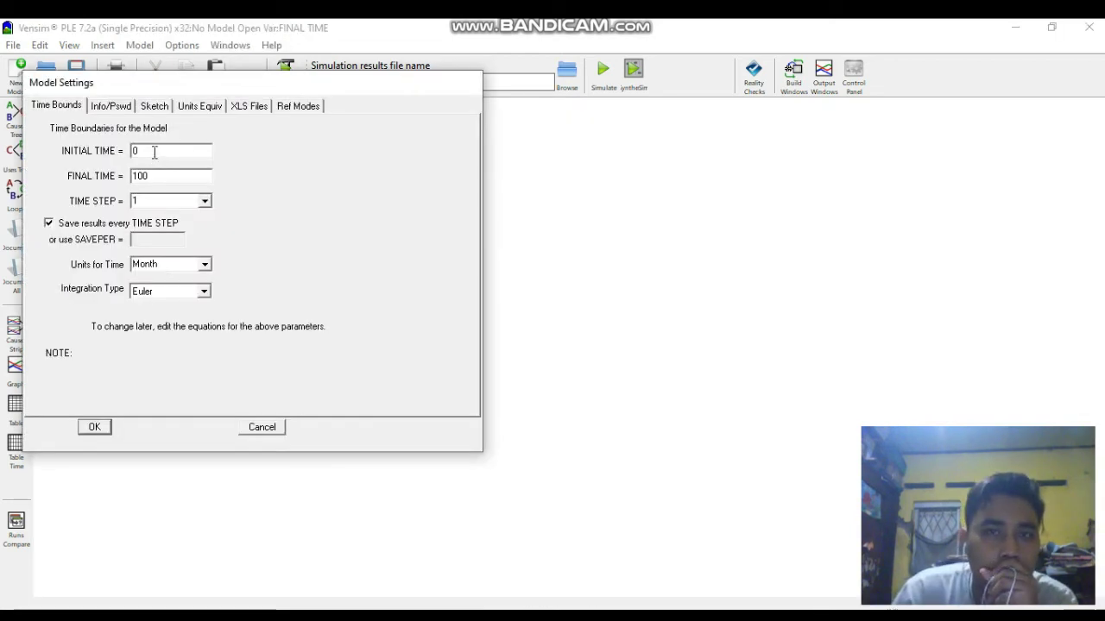
Step: Set the model's initial time to 2015, final time to 2020 and time units to Year, and create the model
{"action": "key", "text": "BackSpace"}
{"action": "type", "text": "2"}
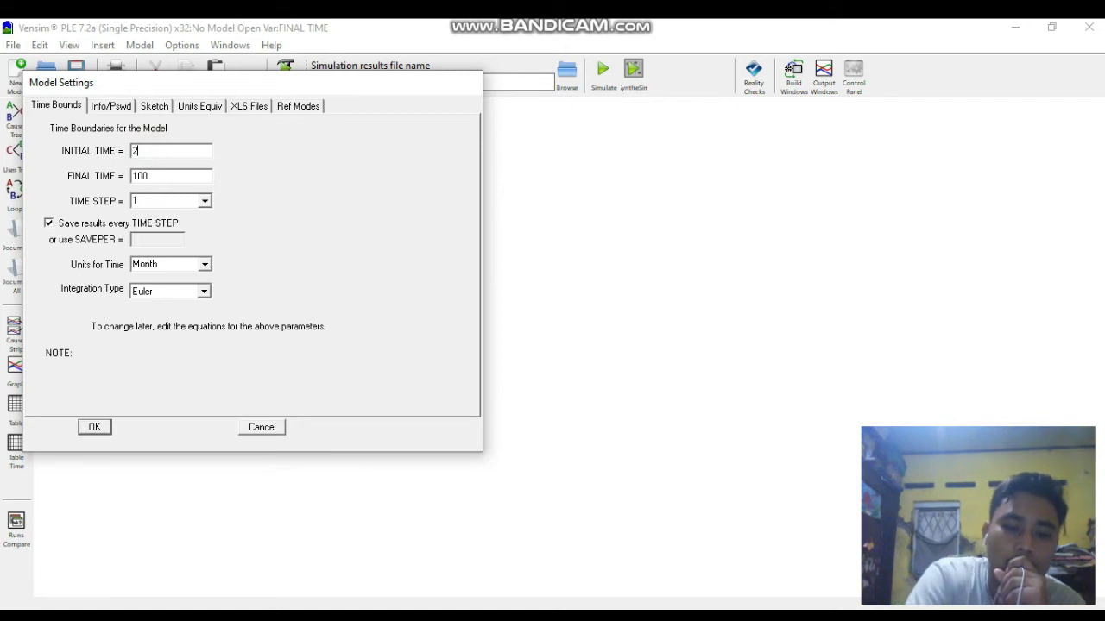
{"action": "type", "text": "015"}
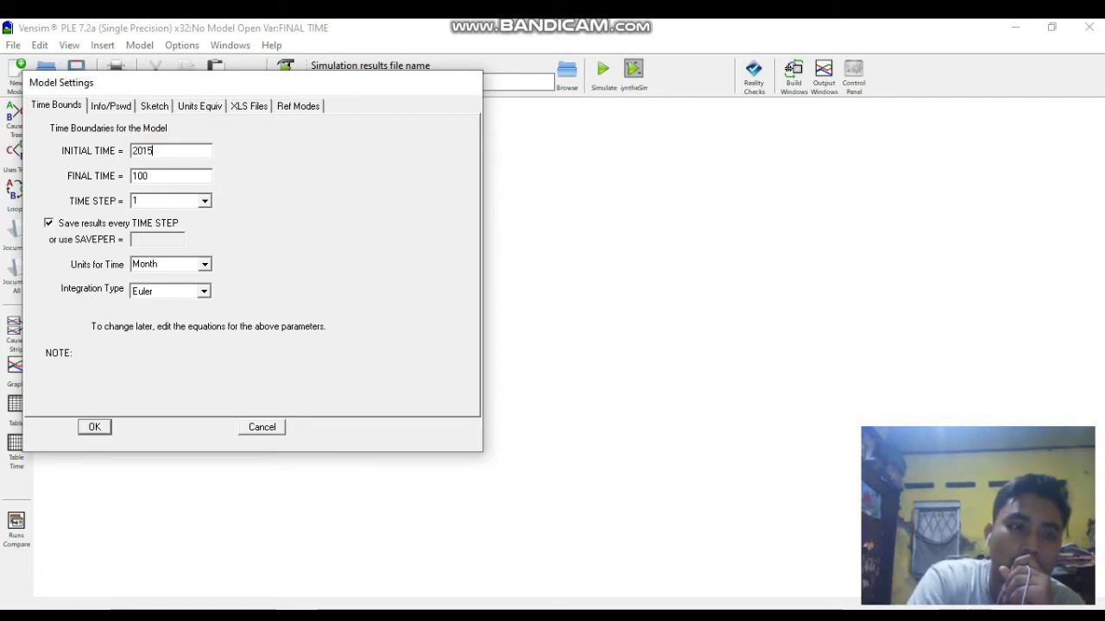
{"action": "type", "text": "2020"}
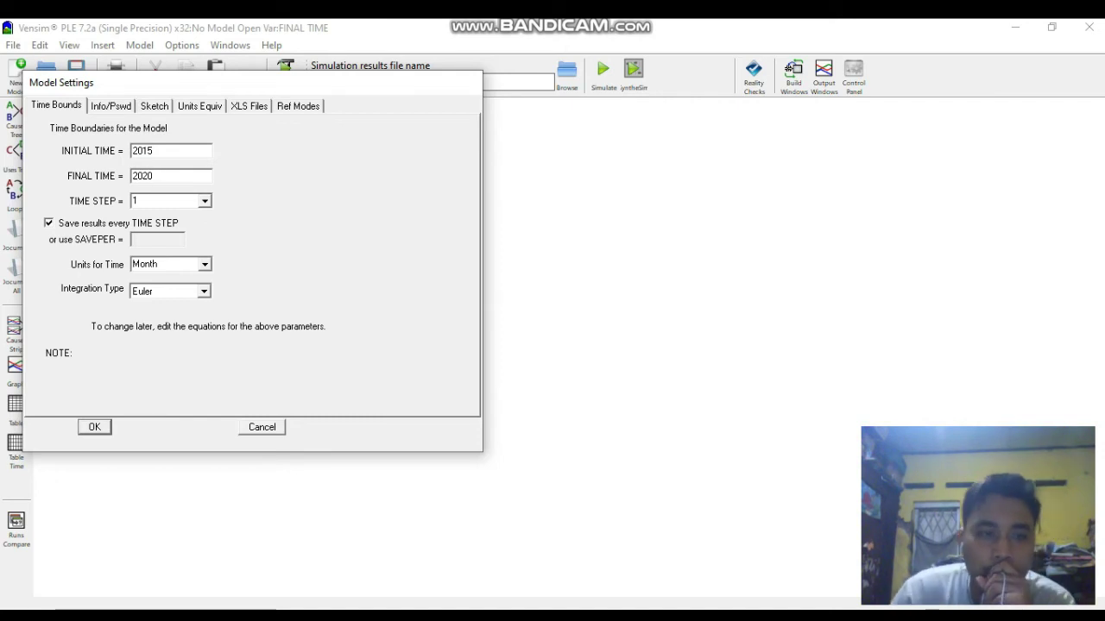
{"action": "left_click", "coordinate": [205, 265]}
{"action": "scroll", "coordinate": [179, 293], "scroll_direction": "up", "scroll_amount": 1}
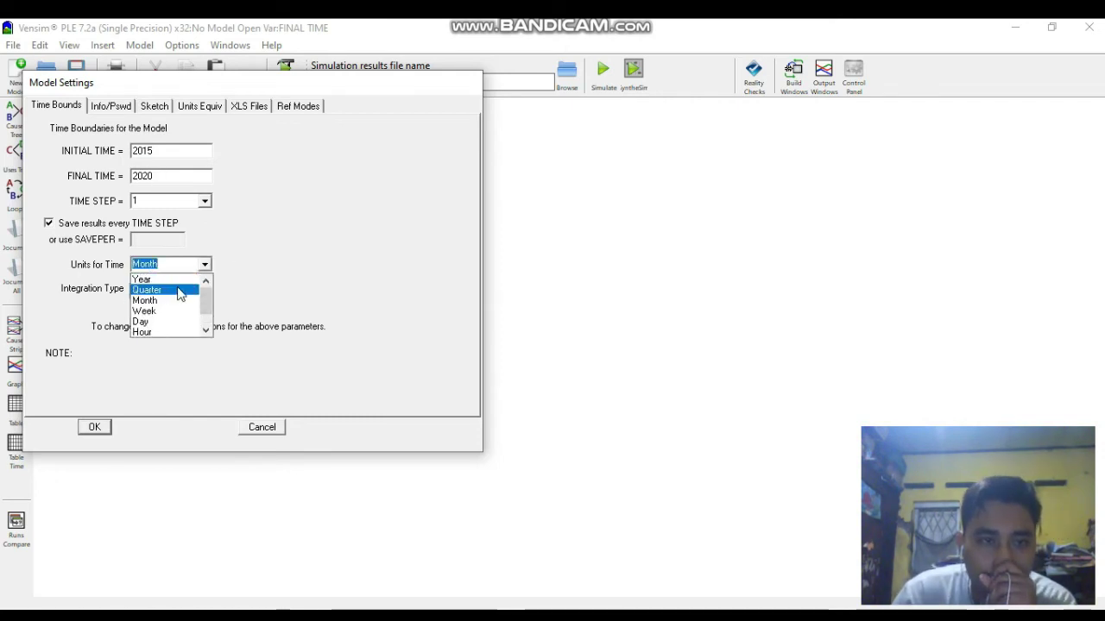
{"action": "left_click", "coordinate": [168, 281]}
{"action": "left_click", "coordinate": [94, 427]}
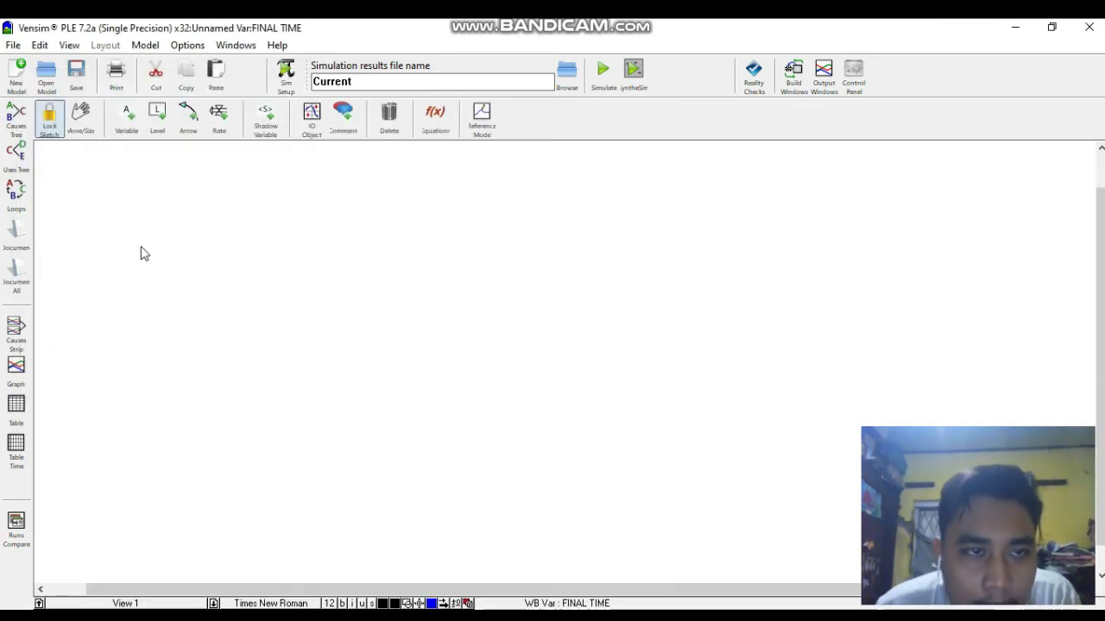
Step: Add a level named Production Time and a second level named HPP directly below it
{"action": "left_click", "coordinate": [157, 121]}
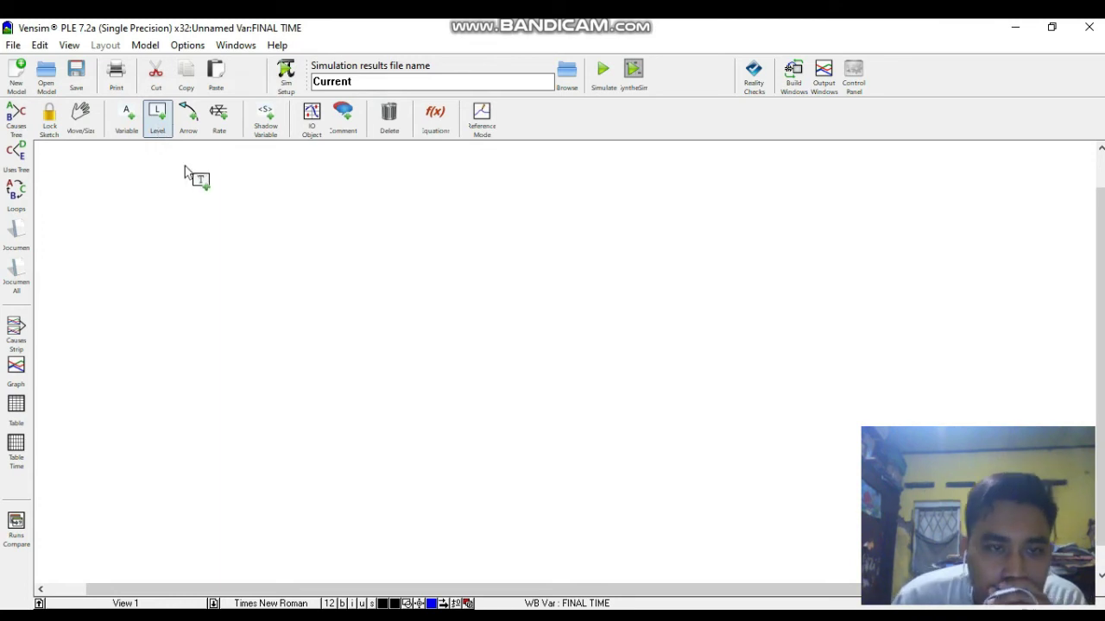
{"action": "left_click", "coordinate": [242, 255]}
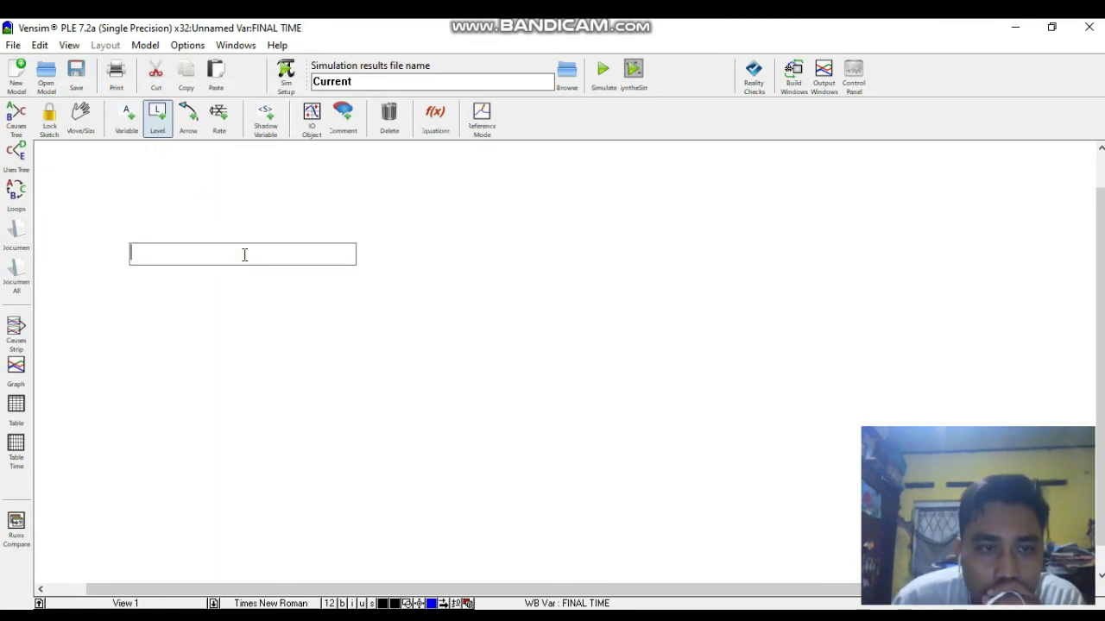
{"action": "type", "text": "Production"}
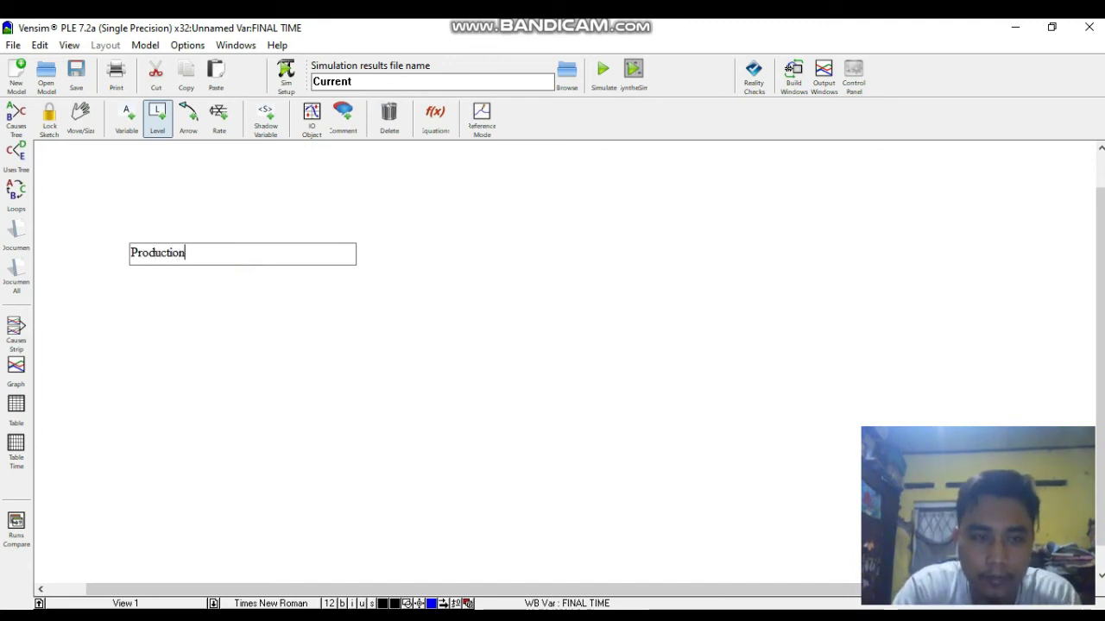
{"action": "type", "text": " Time"}
{"action": "key", "text": "Return"}
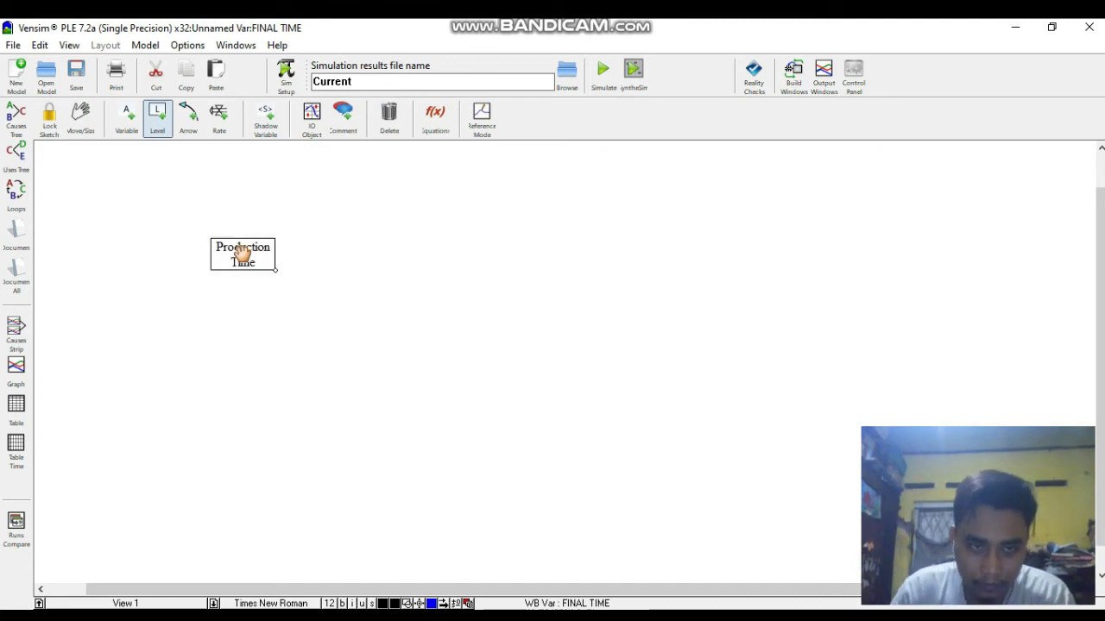
{"action": "left_click", "coordinate": [243, 338]}
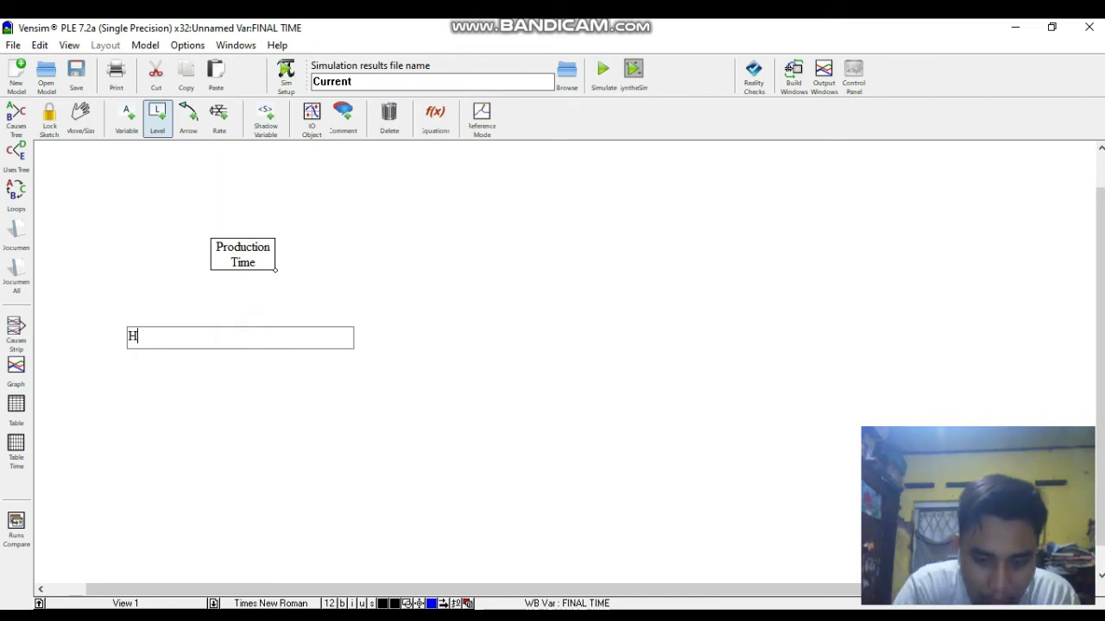
{"action": "type", "text": "HPP"}
{"action": "key", "text": "Return"}
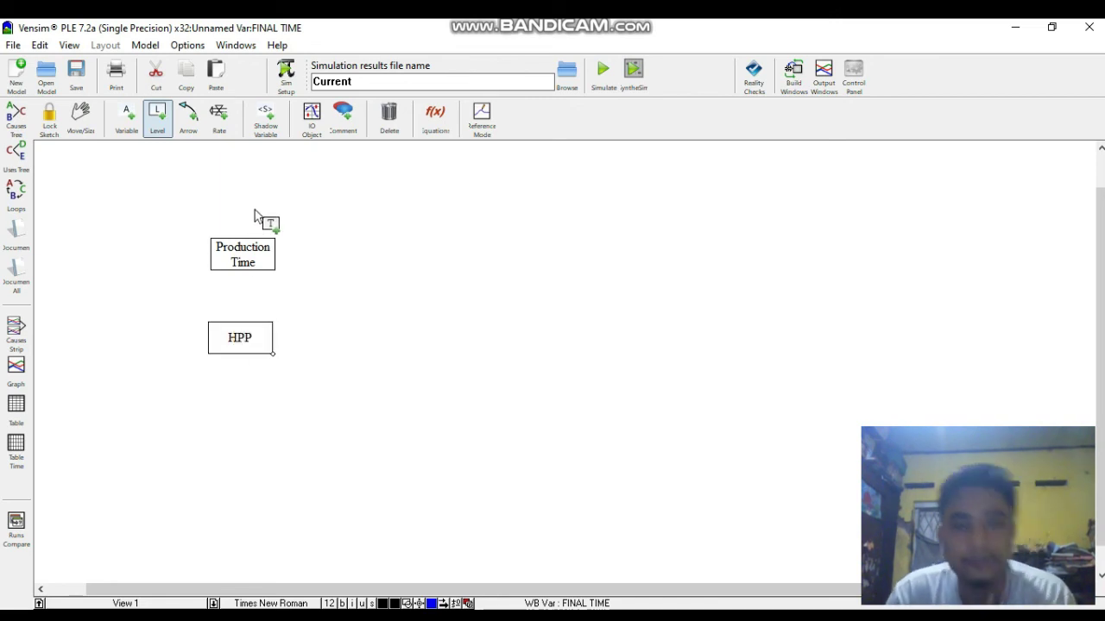
Step: Give Production Time an inflow rate named Peningkatan Permintaan and an outflow rate named Penurunan Permintaan
{"action": "left_click", "coordinate": [221, 128]}
{"action": "left_click_drag", "start_coordinate": [104, 249], "coordinate": [239, 252]}
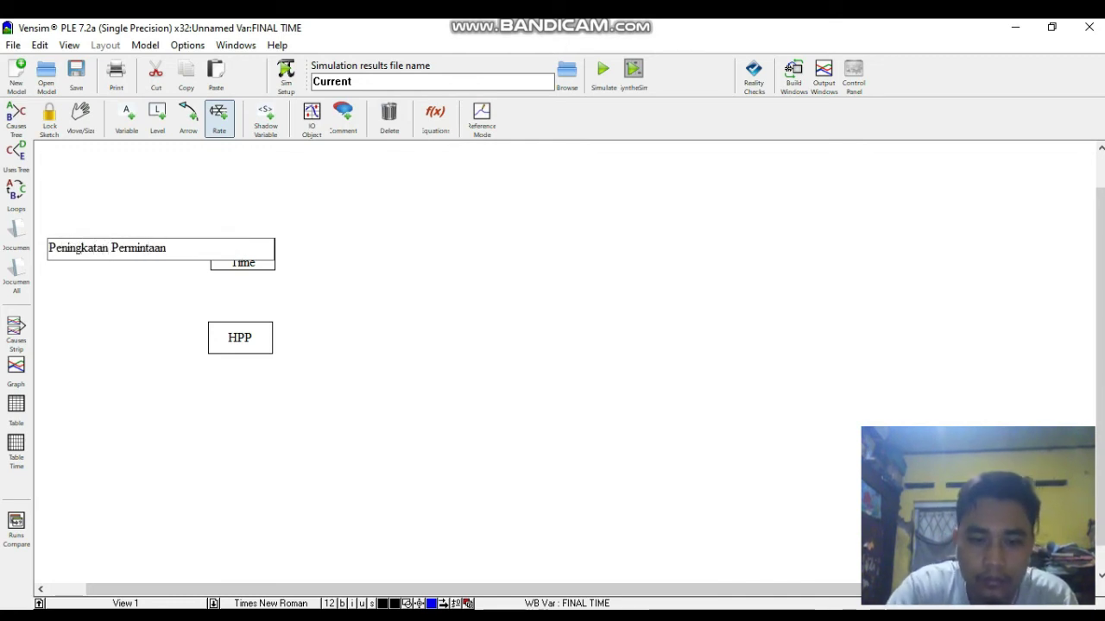
{"action": "key", "text": "Return"}
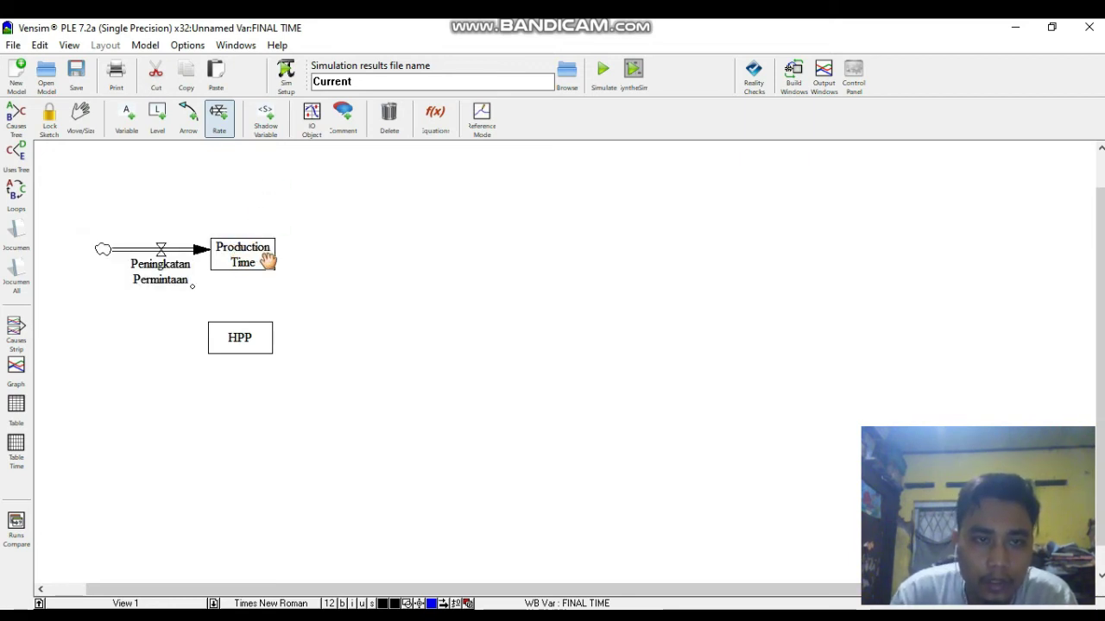
{"action": "left_click", "coordinate": [263, 257]}
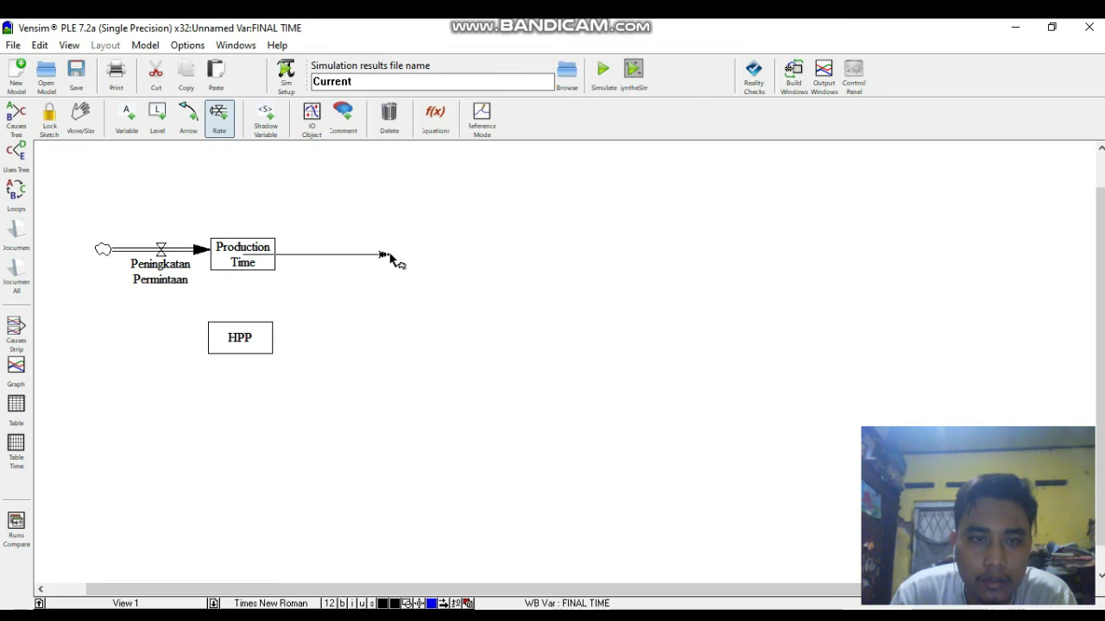
{"action": "left_click", "coordinate": [391, 256]}
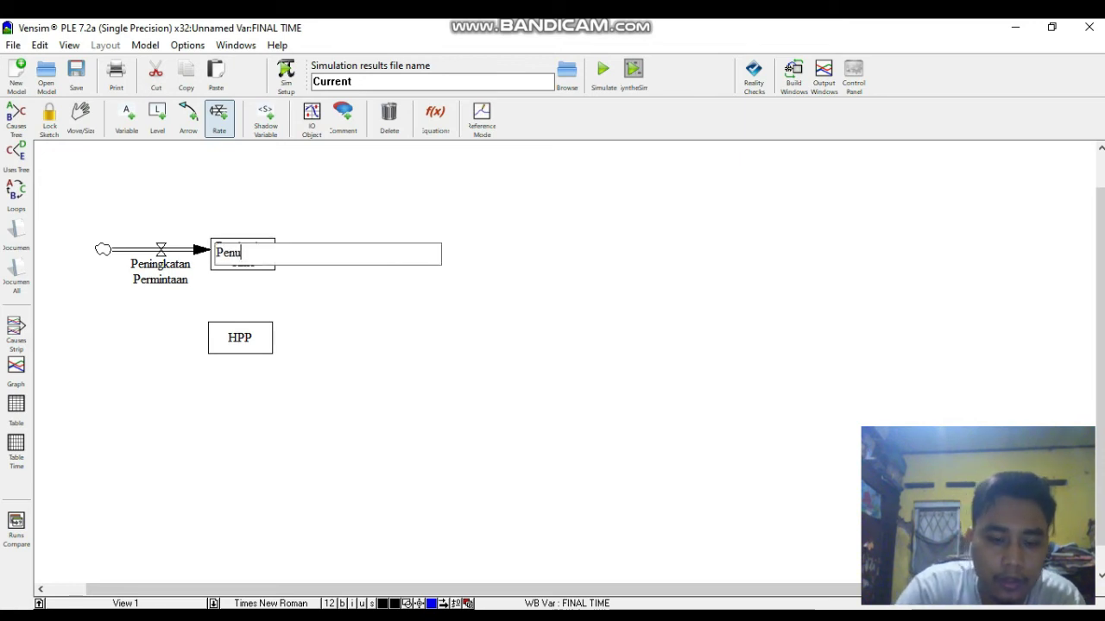
{"action": "type", "text": "Penurunan Permintaan"}
{"action": "key", "text": "Return"}
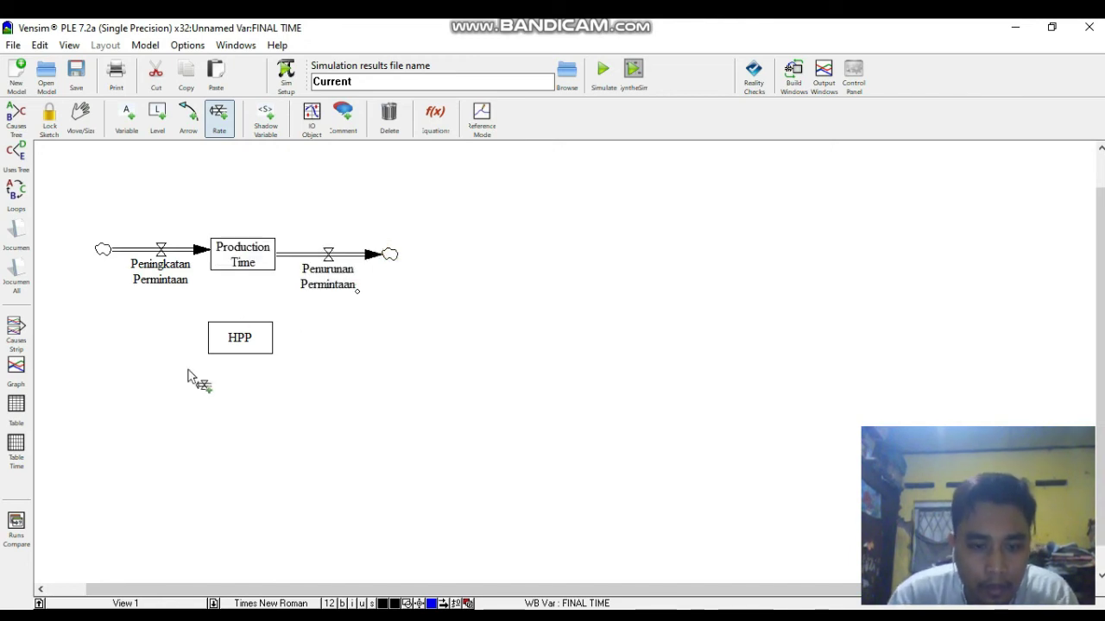
Step: Give HPP an inflow rate named HPI and an outflow rate named Failure Production Line
{"action": "left_click", "coordinate": [84, 342]}
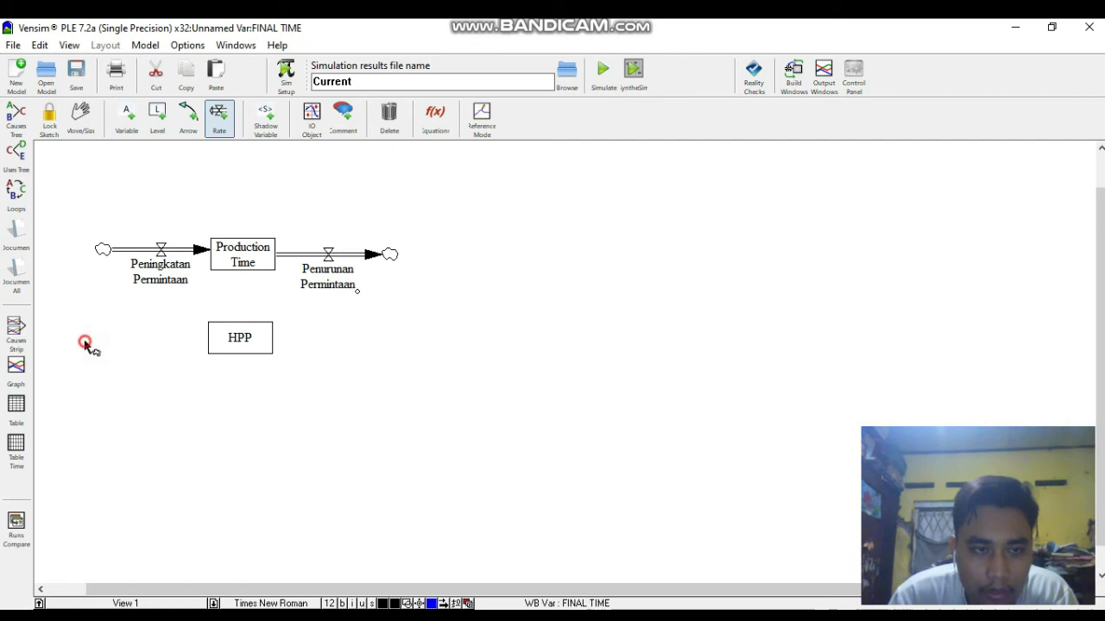
{"action": "left_click", "coordinate": [227, 341]}
{"action": "type", "text": "HPI"}
{"action": "key", "text": "Return"}
{"action": "left_click_drag", "start_coordinate": [229, 336], "coordinate": [394, 337]}
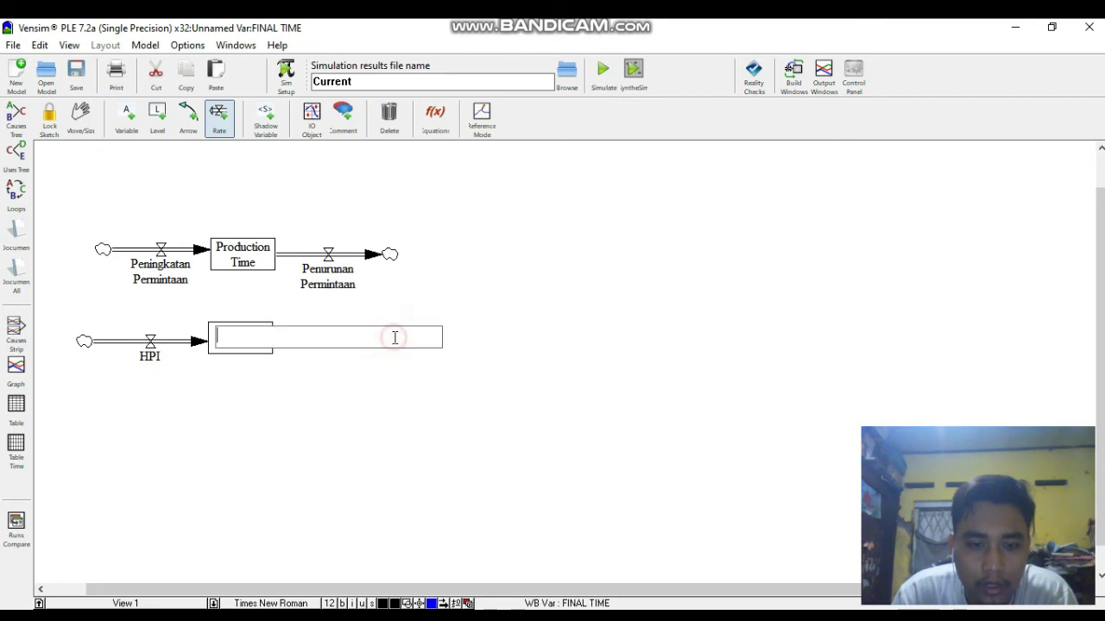
{"action": "type", "text": "Failure"}
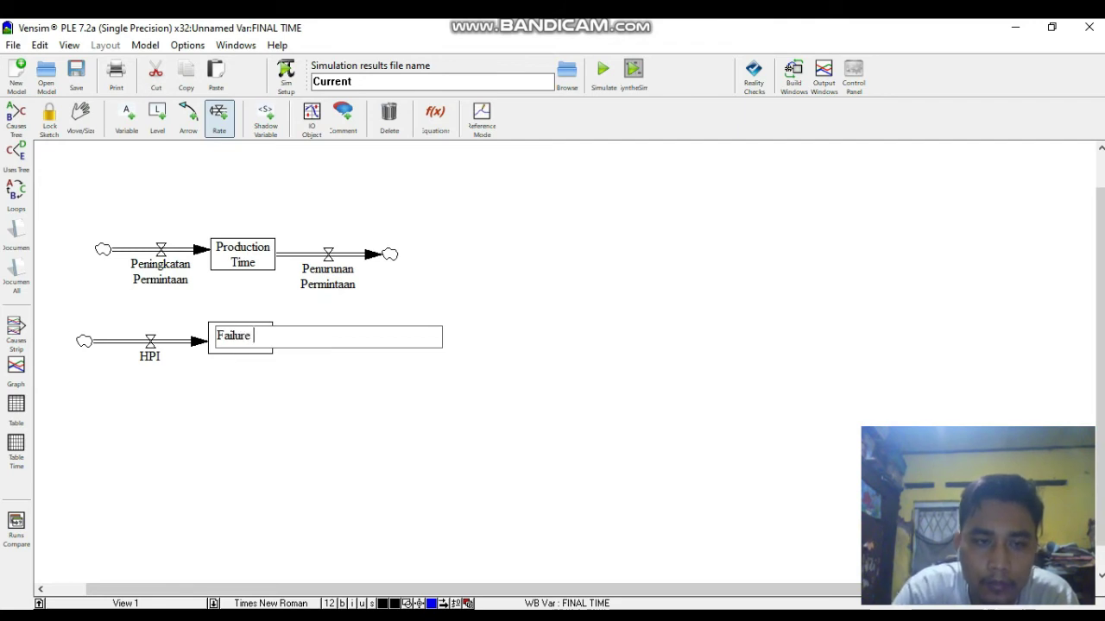
{"action": "type", "text": "Production Line"}
{"action": "key", "text": "Return"}
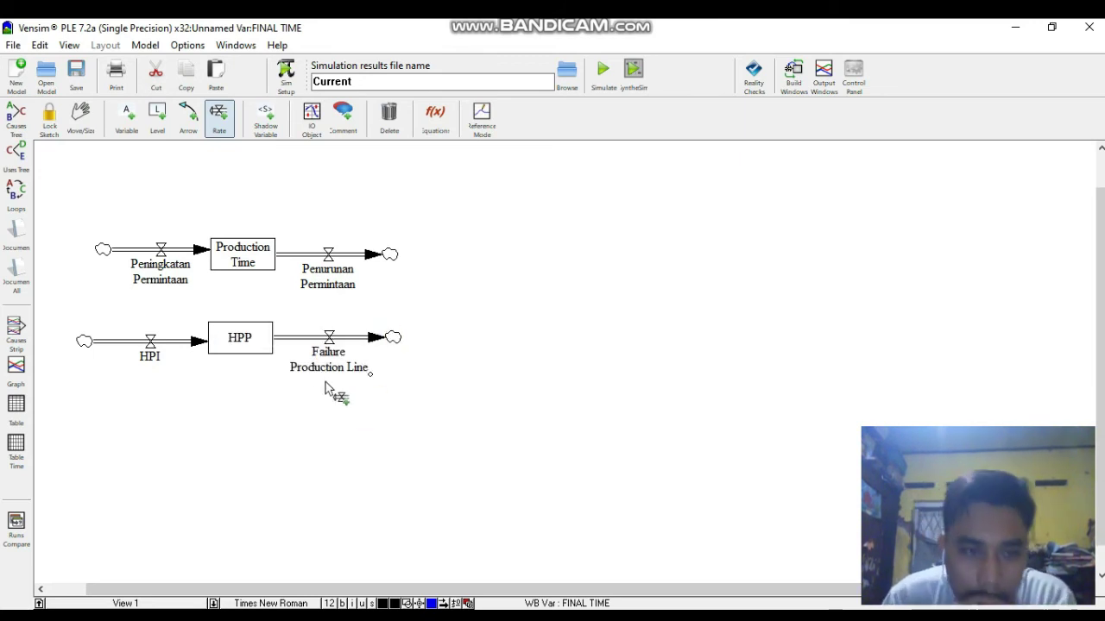
Step: Add a second inflow rate named Import that runs from a cloud below HPI into HPP from underneath
{"action": "left_click", "coordinate": [125, 432]}
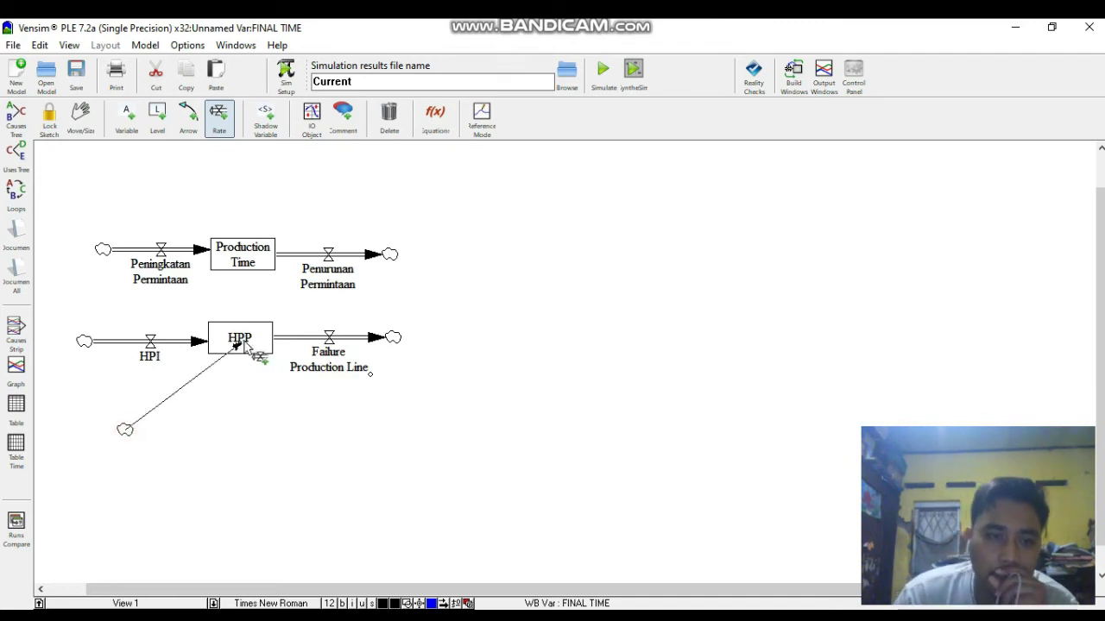
{"action": "left_click", "coordinate": [245, 345]}
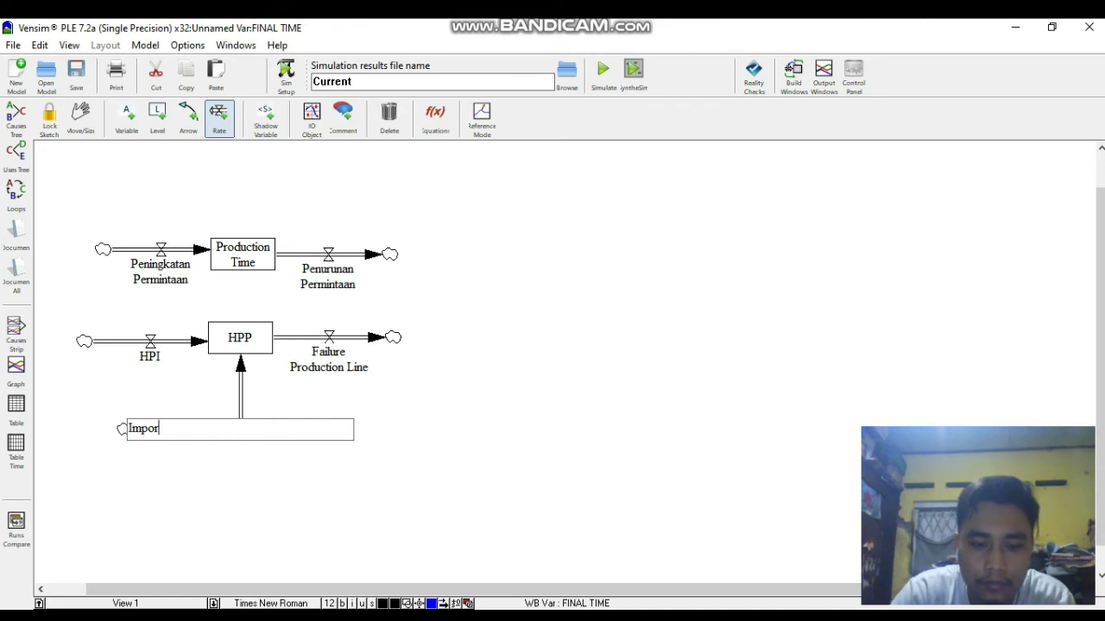
{"action": "type", "text": "t"}
{"action": "key", "text": "Return"}
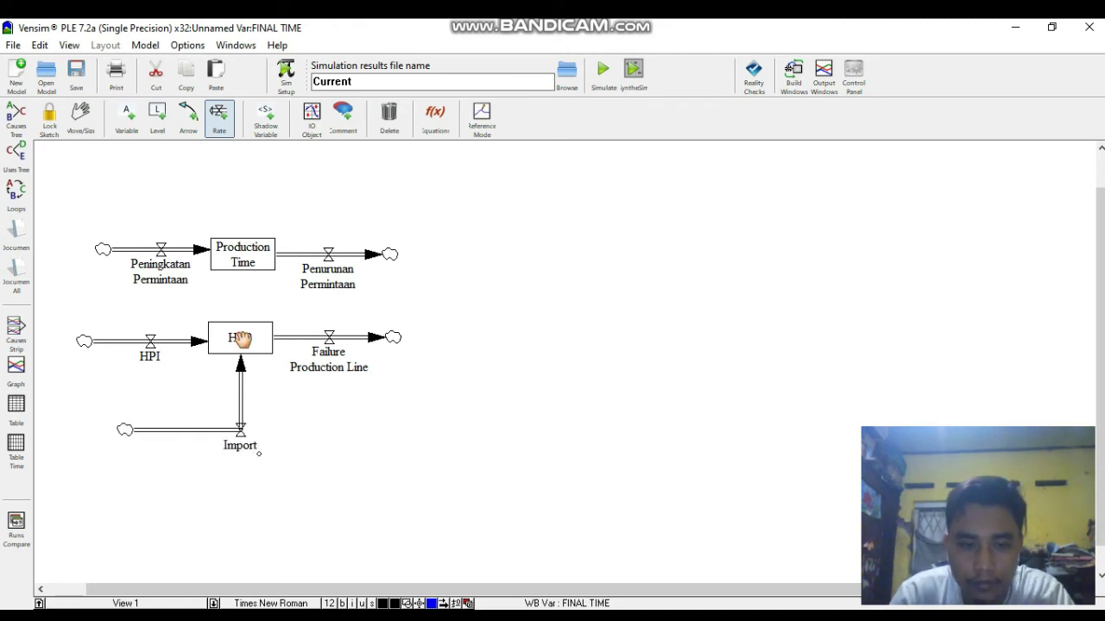
Step: Add the variables Presentase Peningkatan above Peningkatan Permintaan and Presentase penurunan above Penurunan Permintaan
{"action": "left_click", "coordinate": [126, 110]}
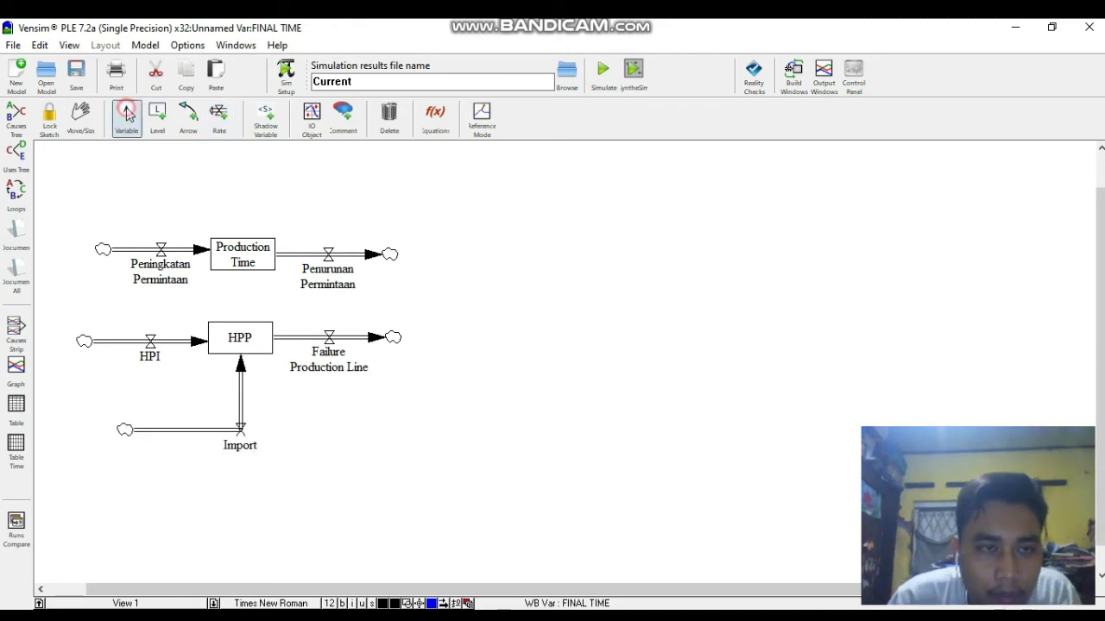
{"action": "left_click", "coordinate": [141, 180]}
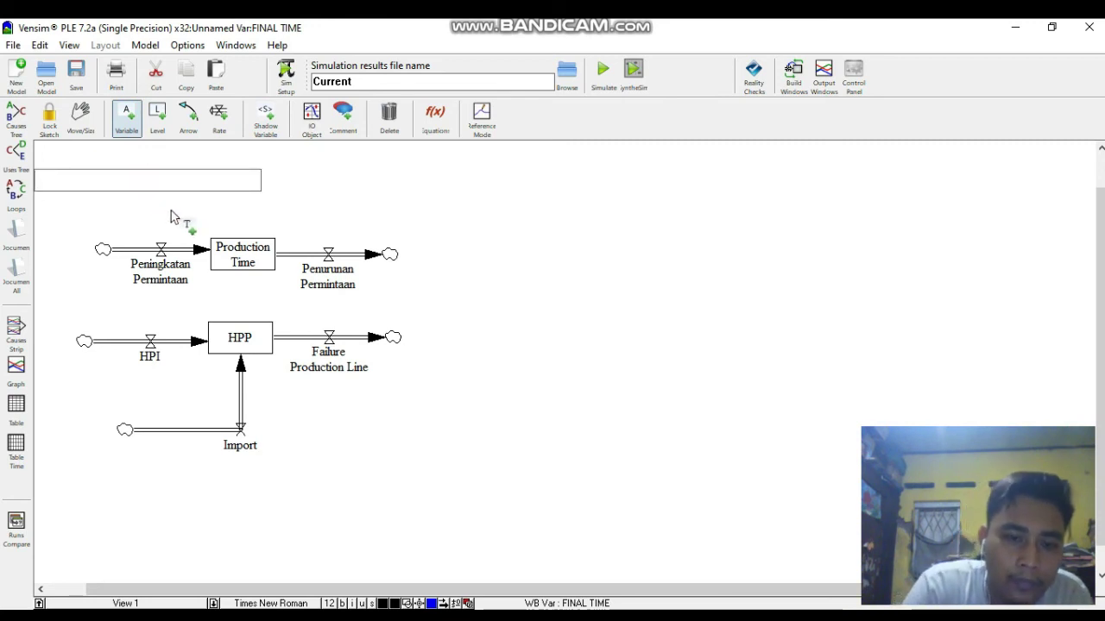
{"action": "type", "text": "P"}
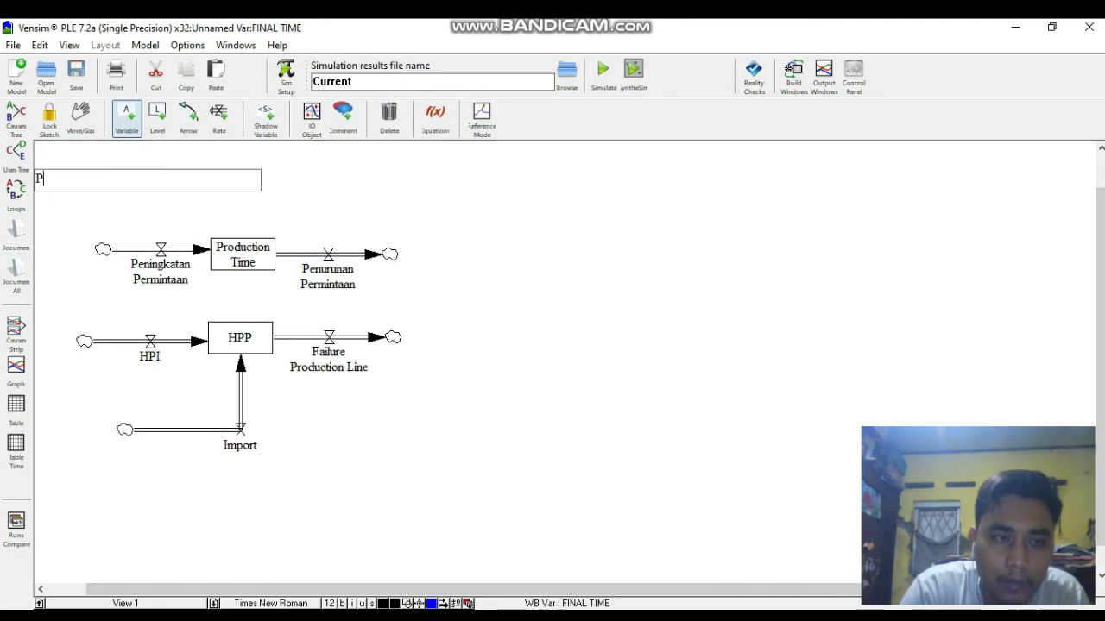
{"action": "type", "text": "re"}
{"action": "key", "text": "BackSpace"}
{"action": "type", "text": "resentase Pr"}
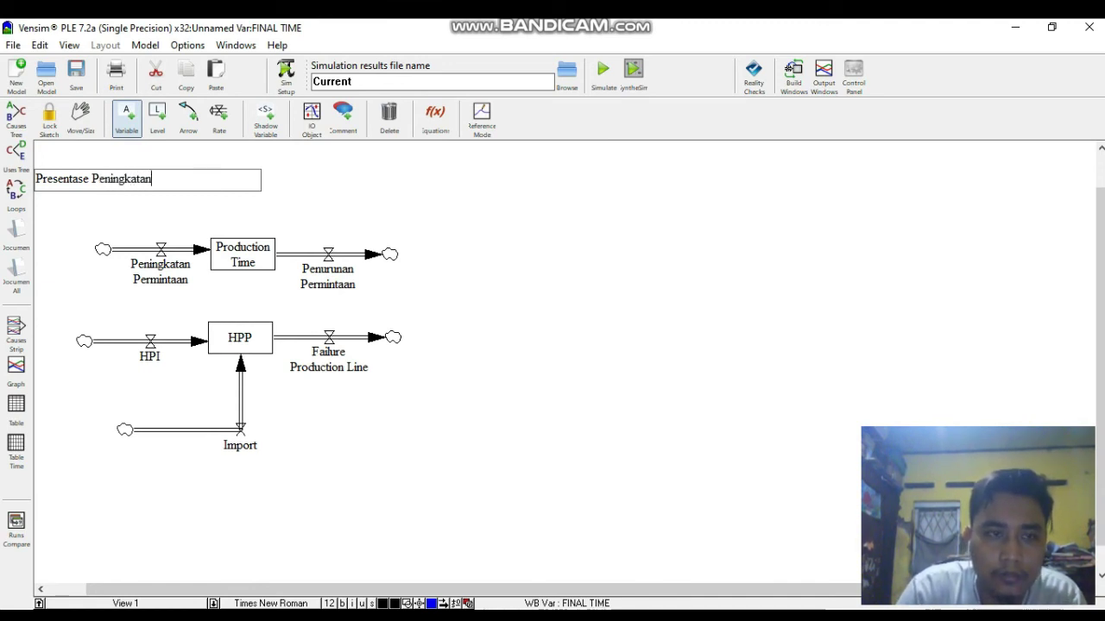
{"action": "key", "text": "Return"}
{"action": "left_click", "coordinate": [306, 184]}
{"action": "type", "text": "Presen"}
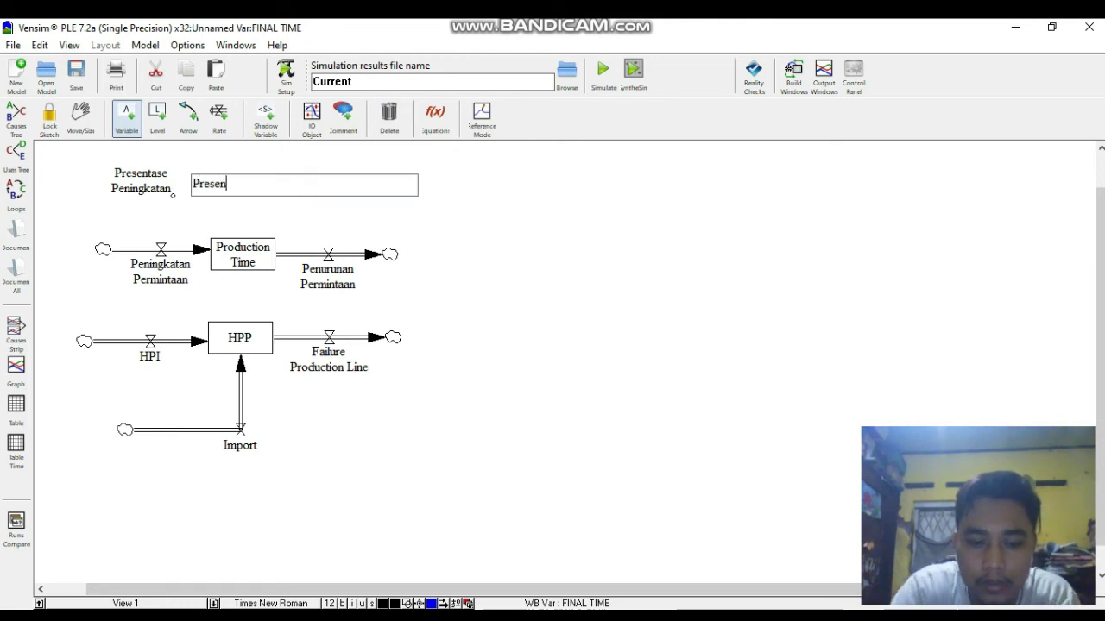
{"action": "type", "text": "tase penurunan"}
{"action": "key", "text": "Return"}
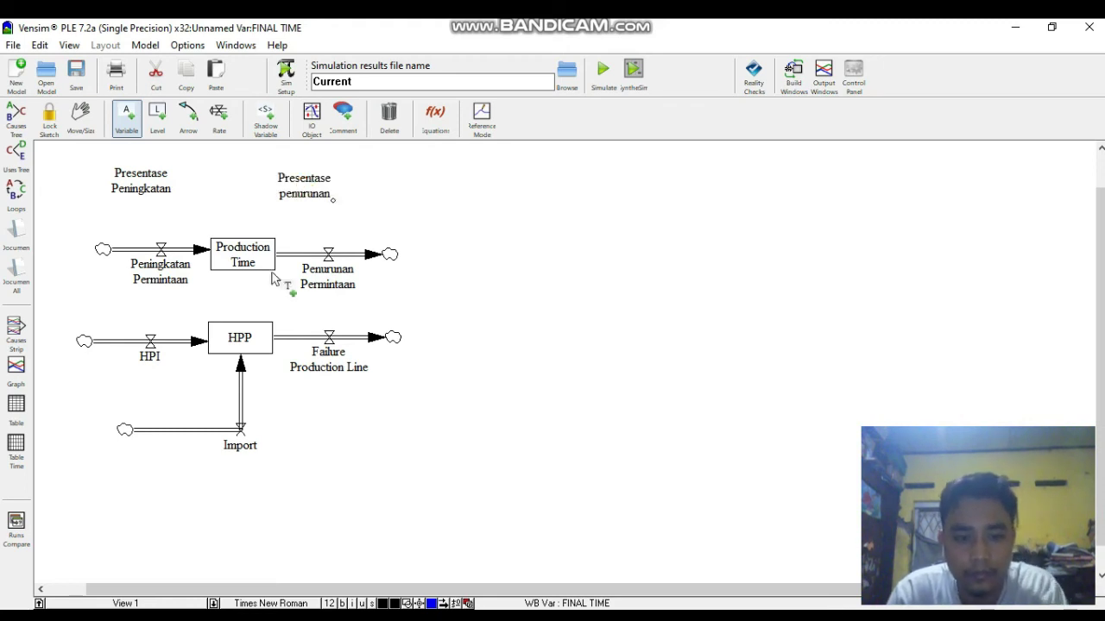
Step: Add a variable named Market Needed below the Import flow
{"action": "left_click", "coordinate": [177, 486]}
{"action": "type", "text": "Mar"}
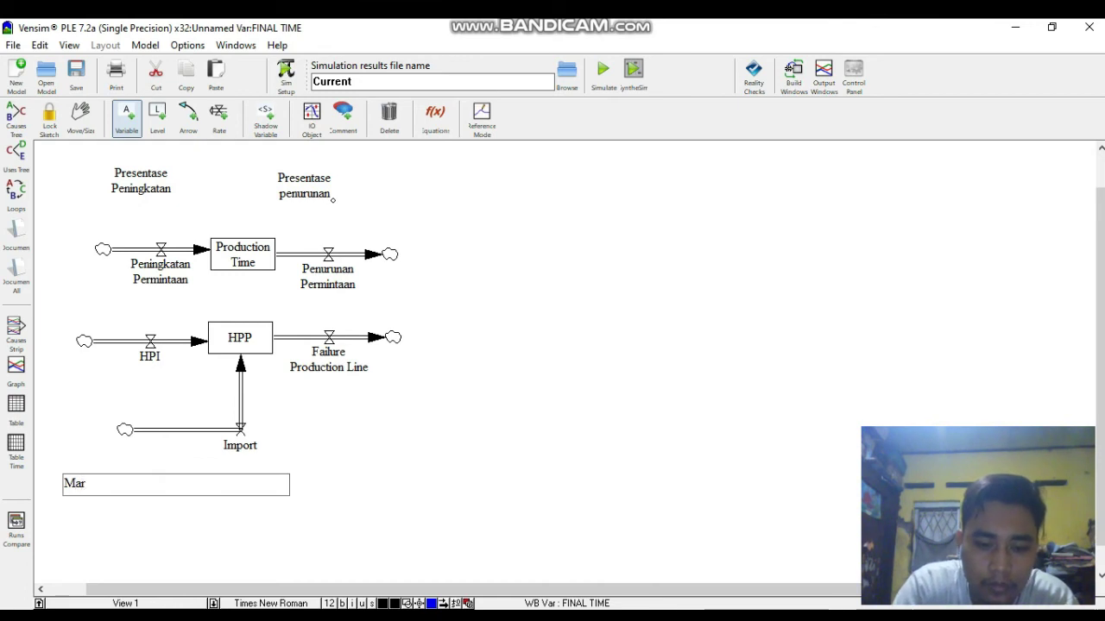
{"action": "key", "text": "BackSpace"}
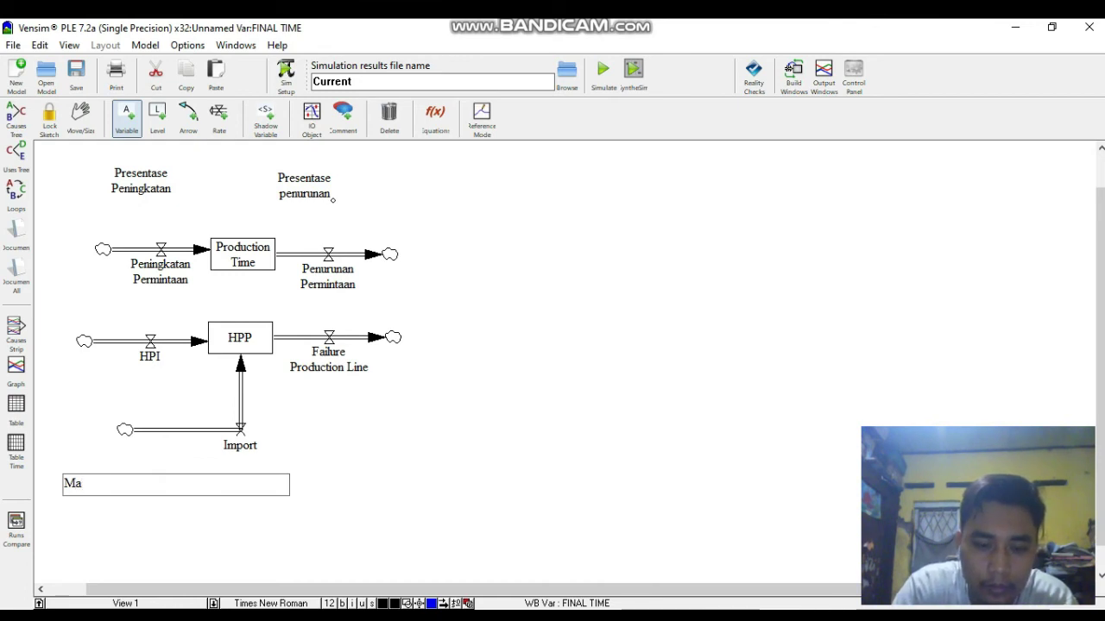
{"action": "type", "text": "rket Needed"}
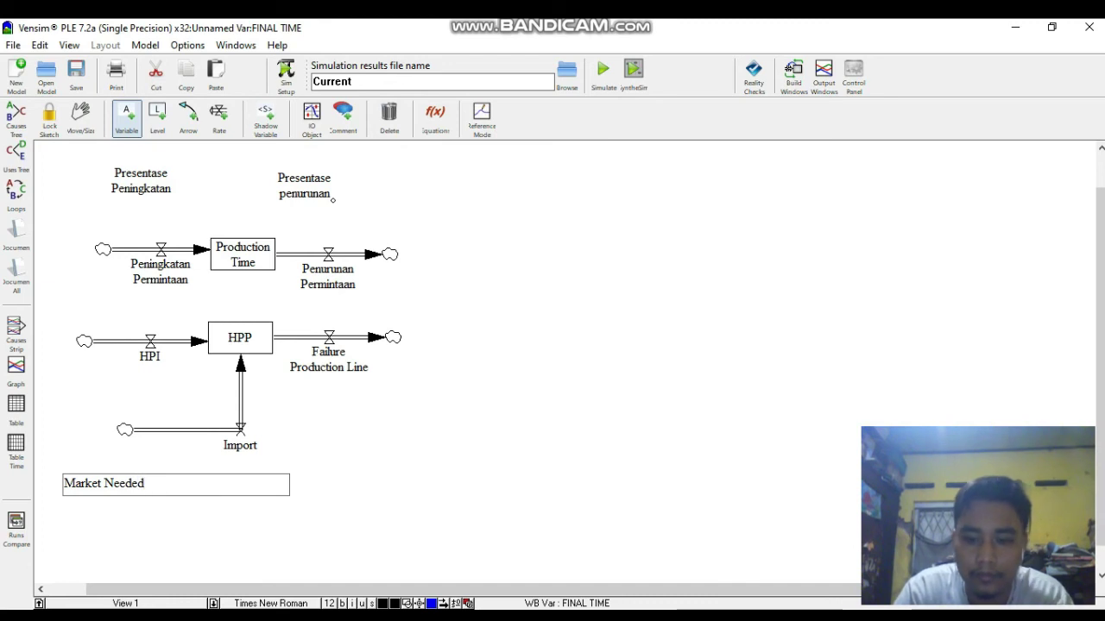
{"action": "key", "text": "Return"}
Step: Draw a causal arrow from Production Time to HPP
{"action": "left_click", "coordinate": [188, 119]}
{"action": "left_click", "coordinate": [240, 261]}
{"action": "left_click", "coordinate": [243, 334]}
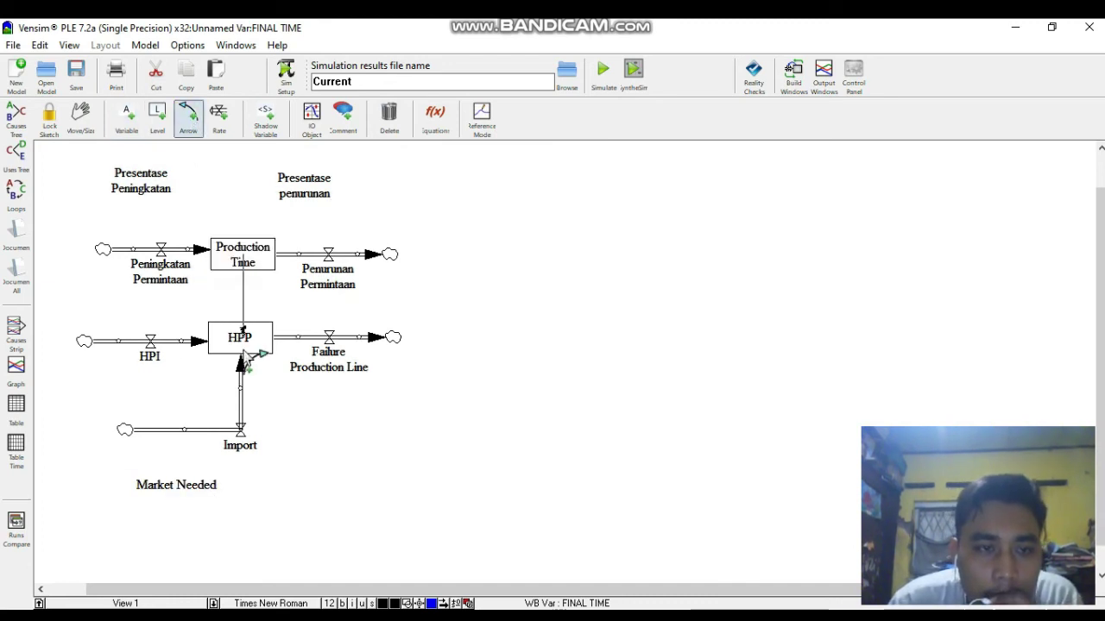
Step: Connect Presentase Peningkatan to Peningkatan Permintaan and Presentase penurunan to Penurunan Permintaan with causal arrows
{"action": "left_click", "coordinate": [151, 190]}
{"action": "left_click", "coordinate": [162, 278]}
{"action": "left_click", "coordinate": [322, 194]}
{"action": "left_click", "coordinate": [327, 251]}
Step: Bow the two Presentase arrows outward and shift Presentase Peningkatan slightly up and to the right
{"action": "left_click_drag", "start_coordinate": [316, 225], "coordinate": [339, 216]}
{"action": "left_click_drag", "start_coordinate": [154, 224], "coordinate": [129, 223]}
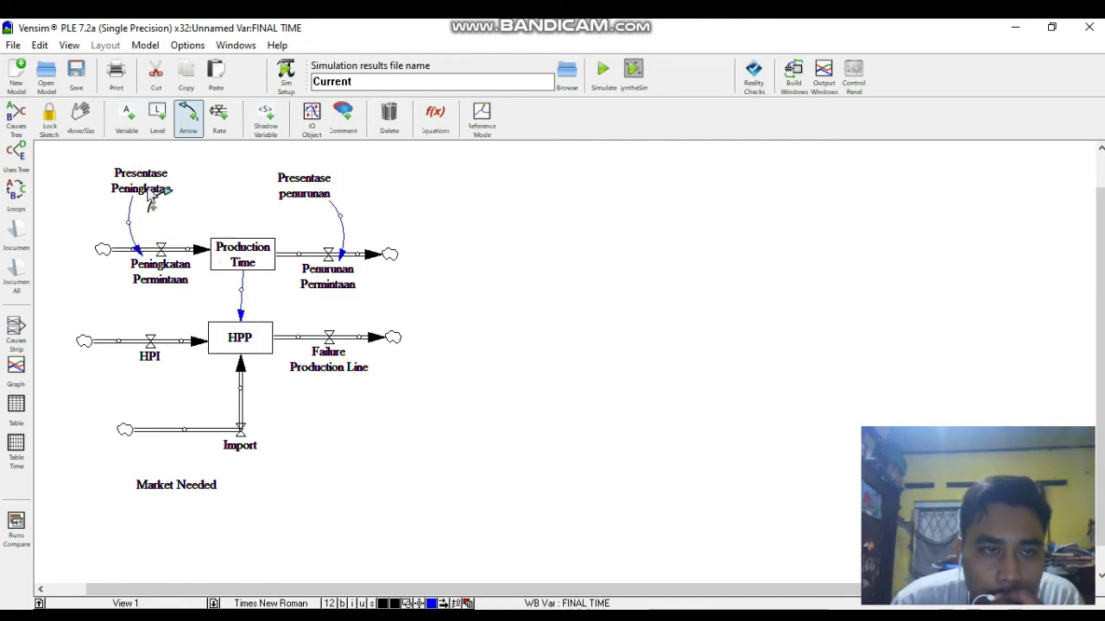
{"action": "left_click_drag", "start_coordinate": [143, 185], "coordinate": [168, 173]}
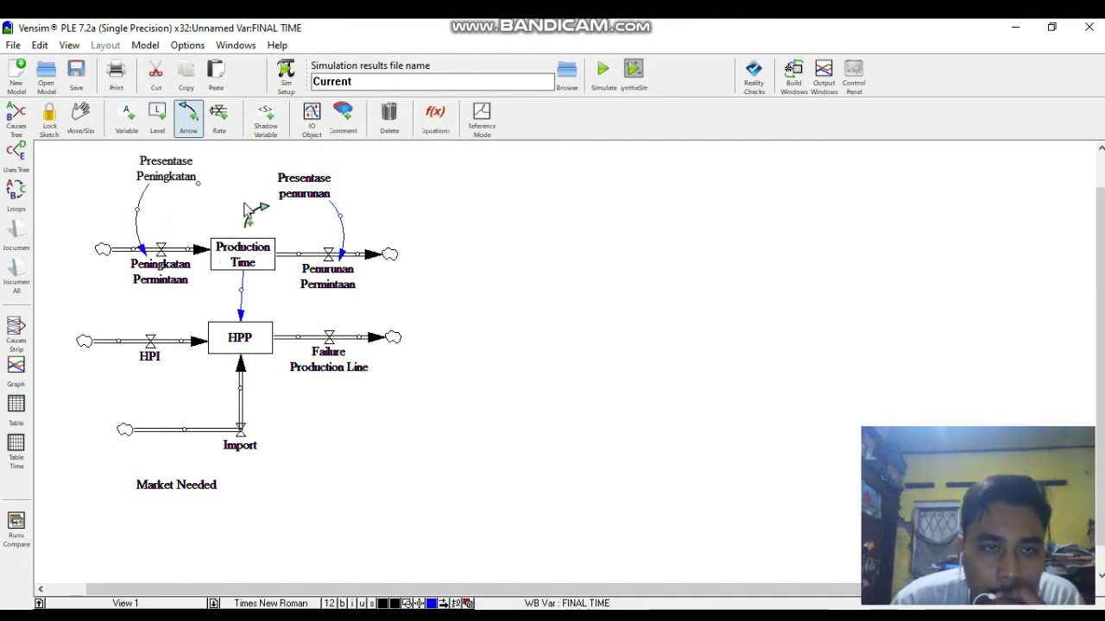
Step: Define the constant Presentase Peningkatan with the equation 0.35 and units Persen
{"action": "left_click", "coordinate": [80, 115]}
{"action": "left_click", "coordinate": [227, 190]}
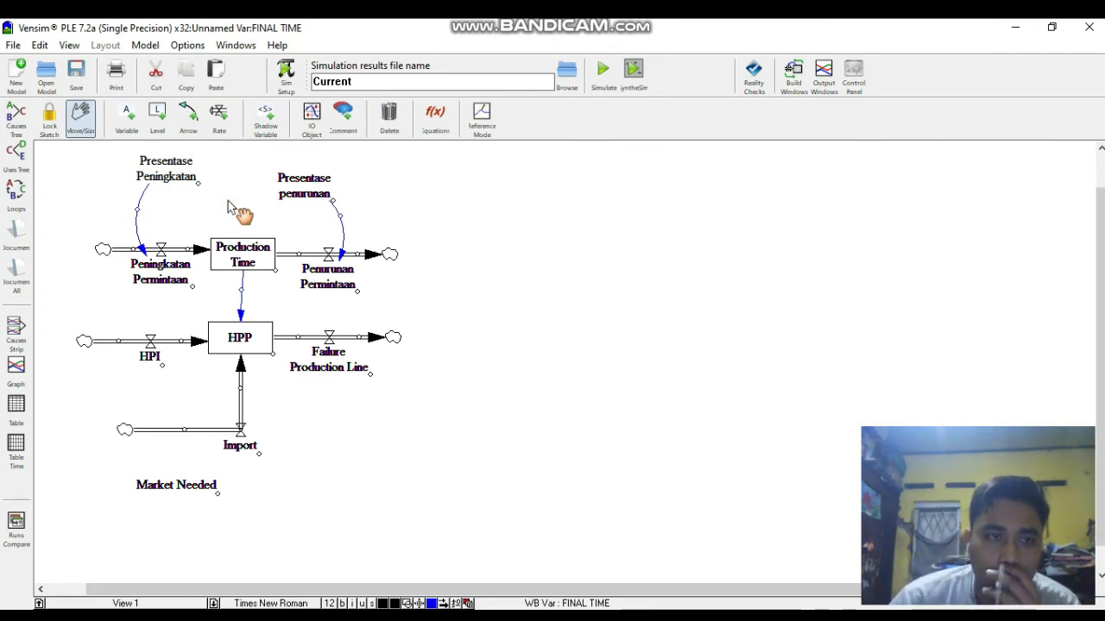
{"action": "left_click", "coordinate": [435, 121]}
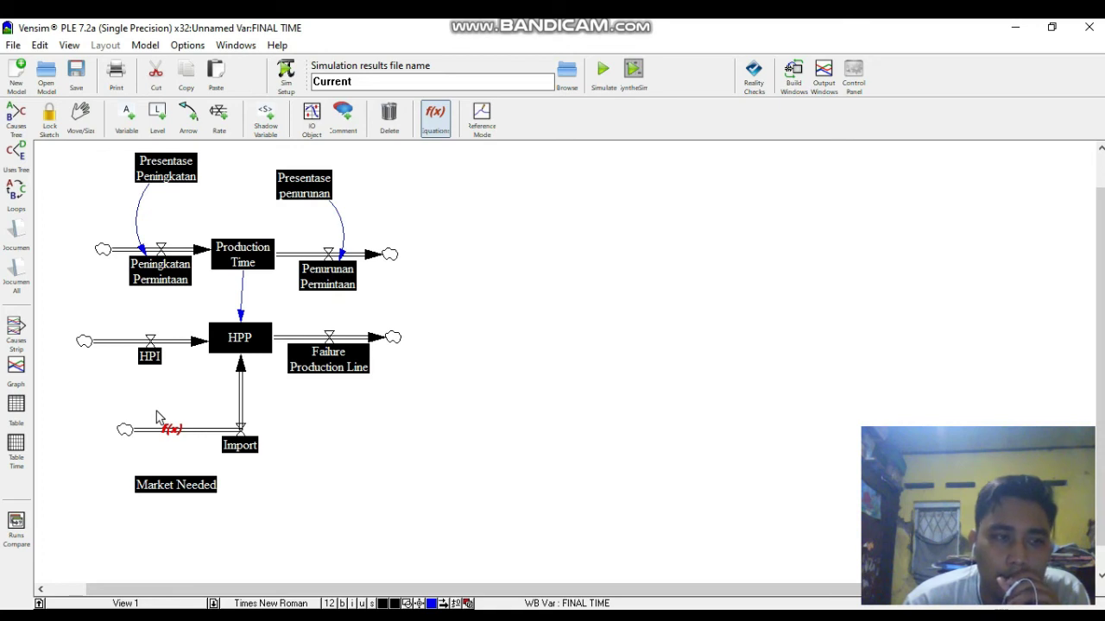
{"action": "left_click", "coordinate": [177, 169]}
{"action": "left_click", "coordinate": [103, 130]}
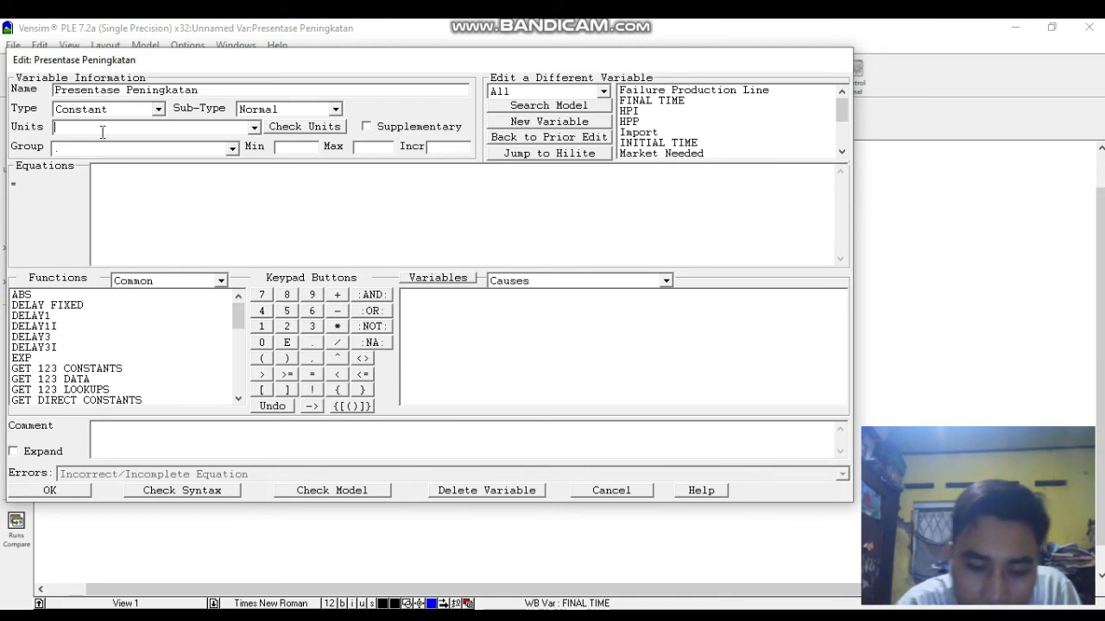
{"action": "type", "text": "Persen"}
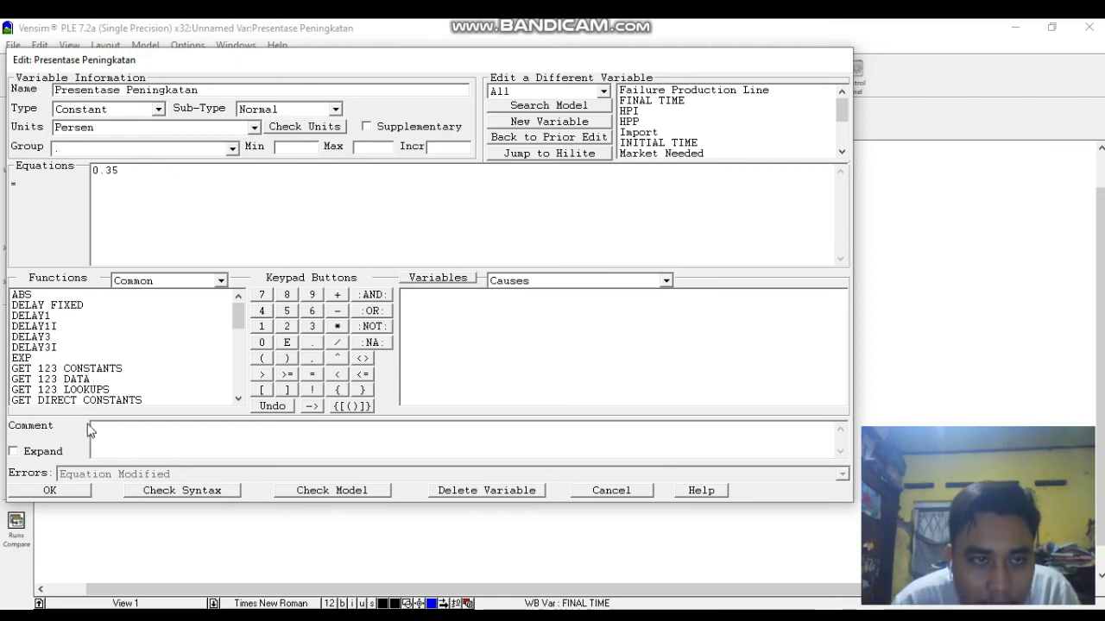
{"action": "left_click", "coordinate": [71, 490]}
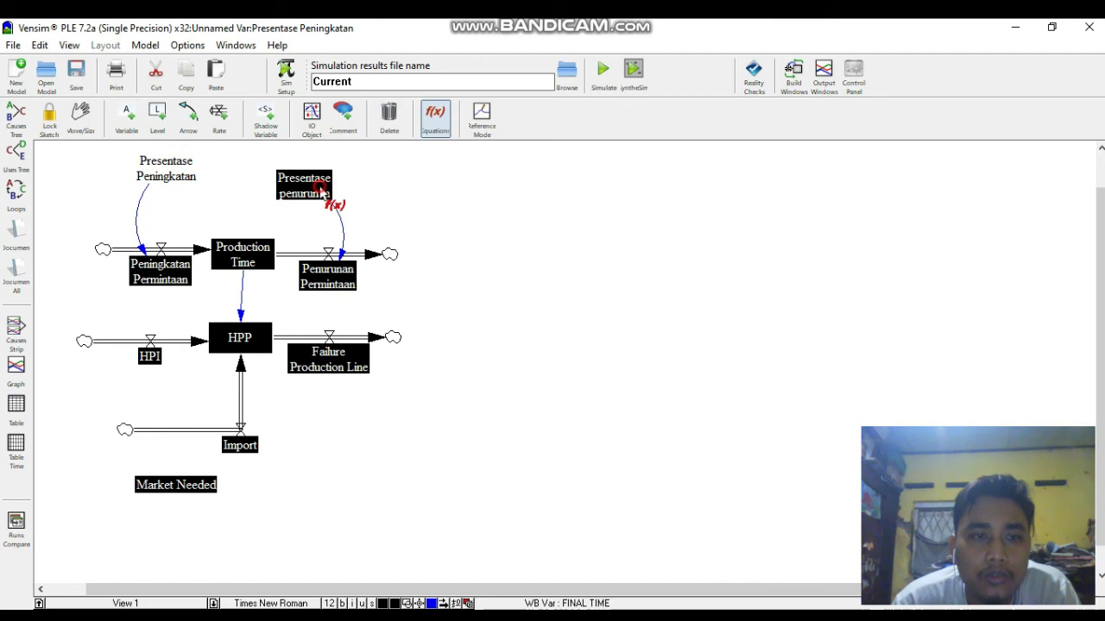
Step: Define the constant Presentase penurunan with the equation 0.25 and units Persen
{"action": "left_click", "coordinate": [319, 187]}
{"action": "left_click", "coordinate": [173, 127]}
{"action": "type", "text": "Persen"}
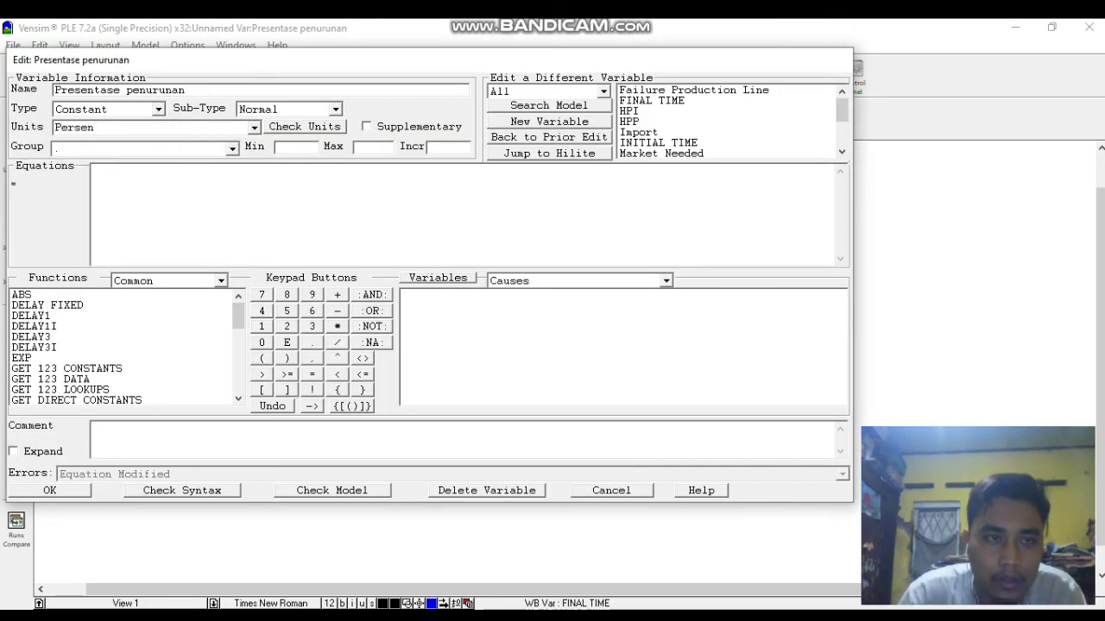
{"action": "left_click", "coordinate": [158, 183]}
{"action": "type", "text": "0.25"}
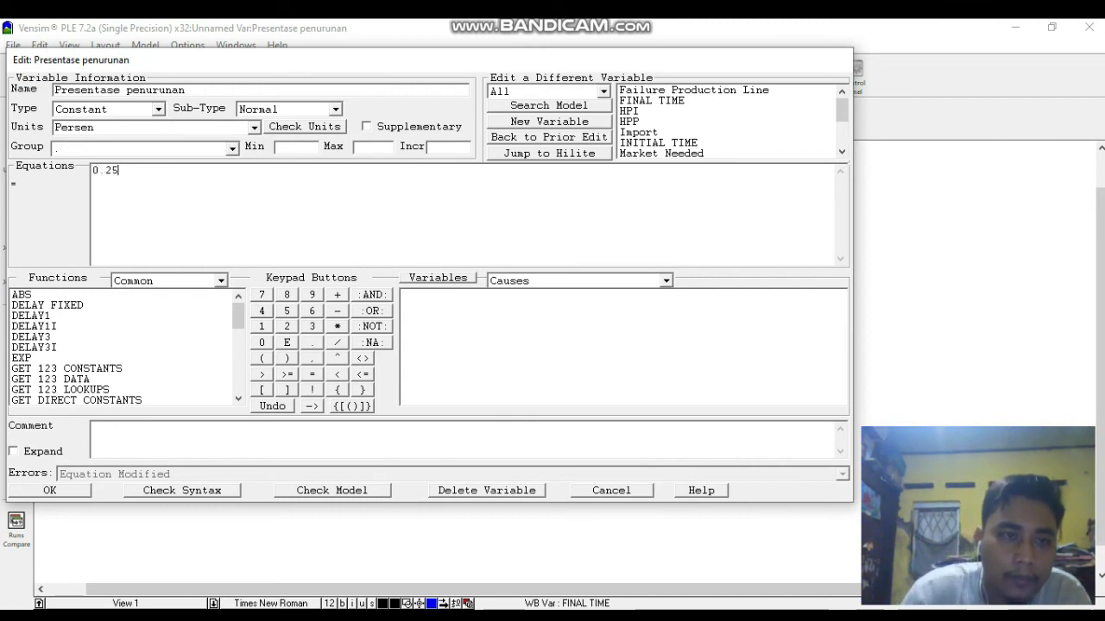
{"action": "left_click", "coordinate": [39, 496]}
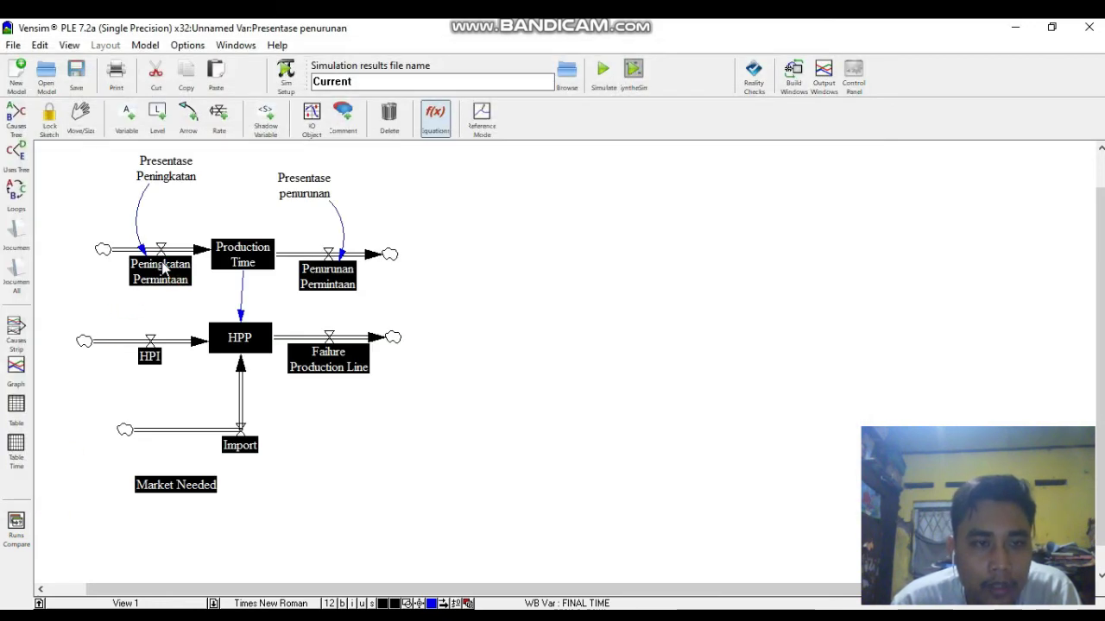
Step: Set the Peningkatan Permintaan rate's equation to Presentase Peningkatan*2000 with units Ton
{"action": "left_click", "coordinate": [163, 269]}
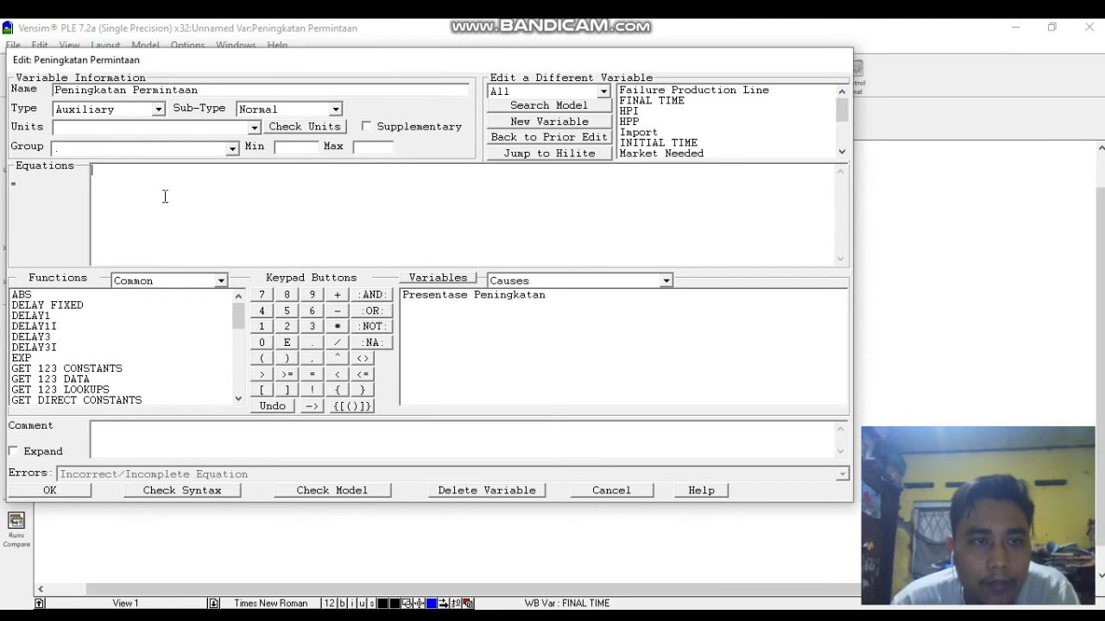
{"action": "left_click", "coordinate": [409, 295]}
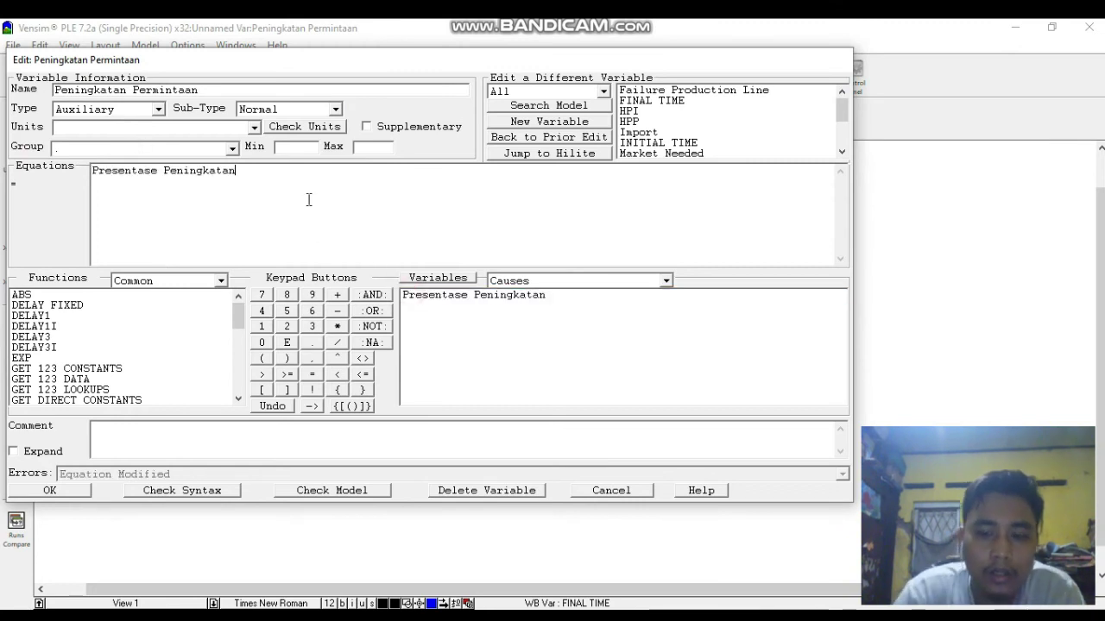
{"action": "type", "text": "*2000"}
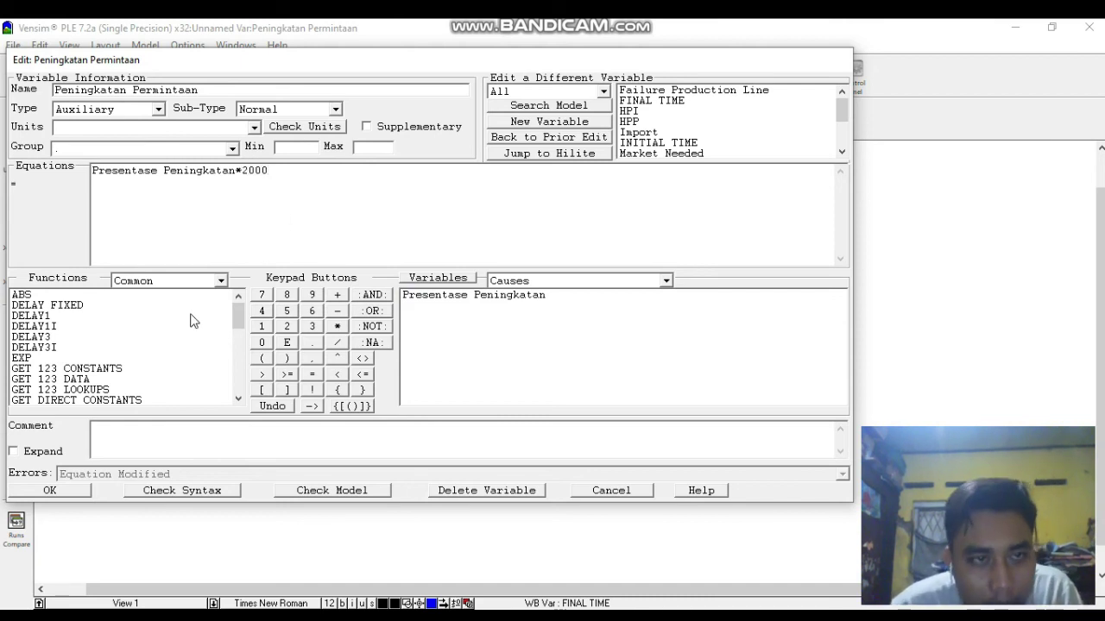
{"action": "left_click", "coordinate": [170, 129]}
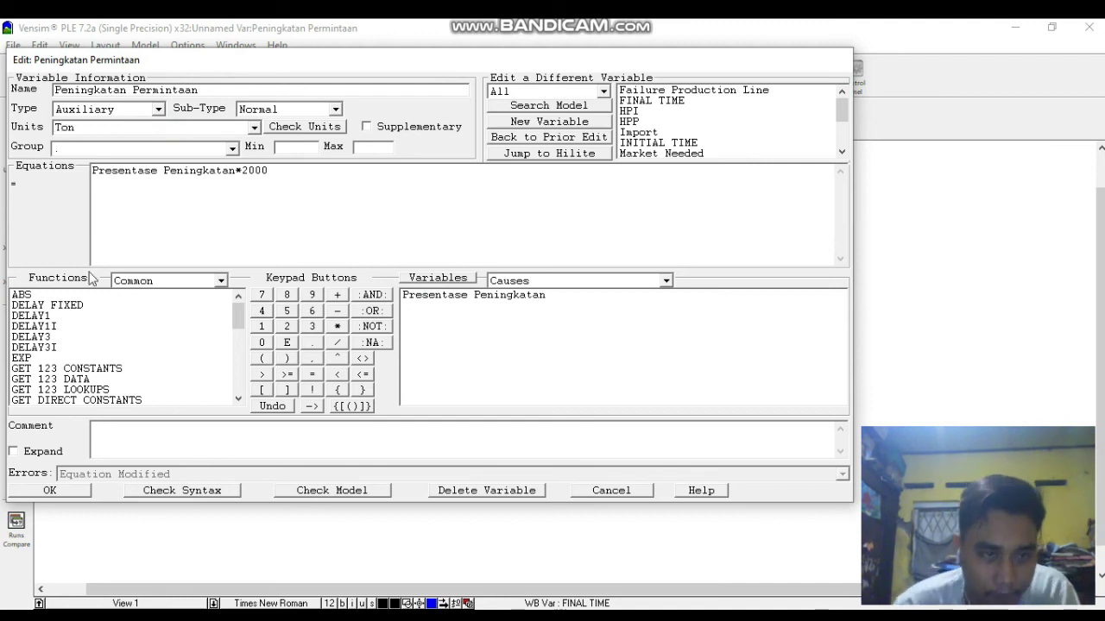
{"action": "left_click", "coordinate": [67, 494]}
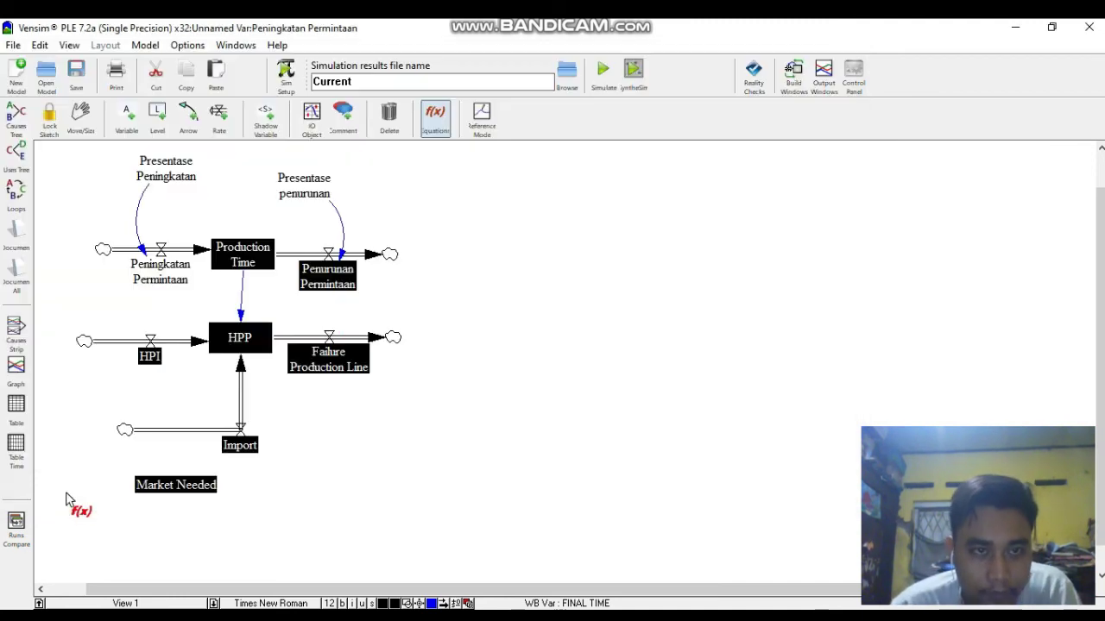
Step: Set the Penurunan Permintaan rate's equation to Presentase penurunan*2000 with units Ton
{"action": "left_click", "coordinate": [329, 278]}
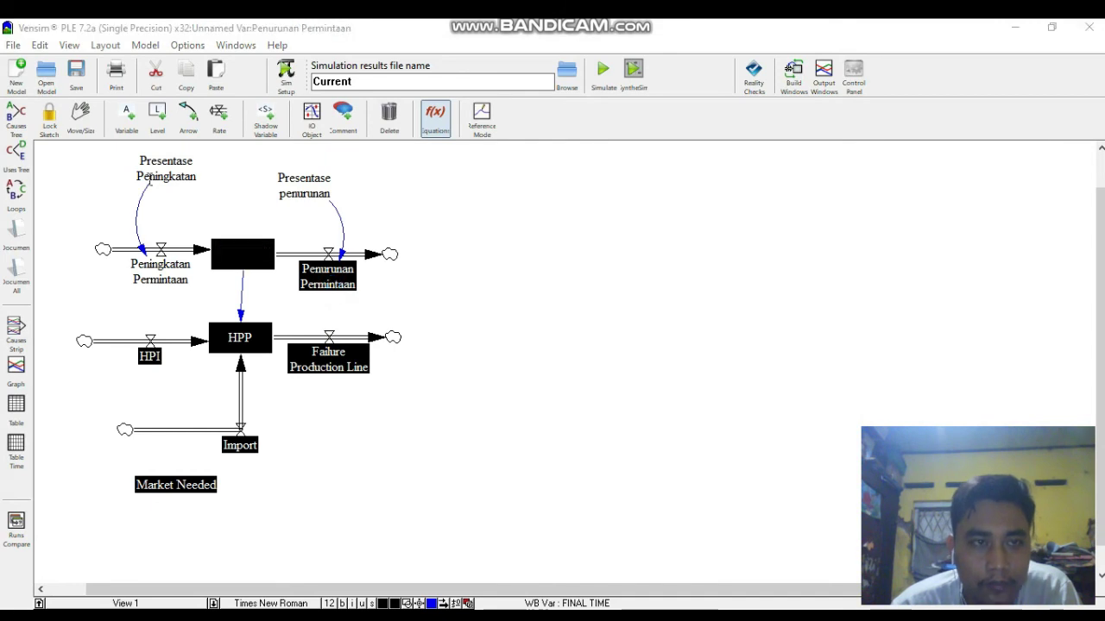
{"action": "left_click", "coordinate": [471, 296]}
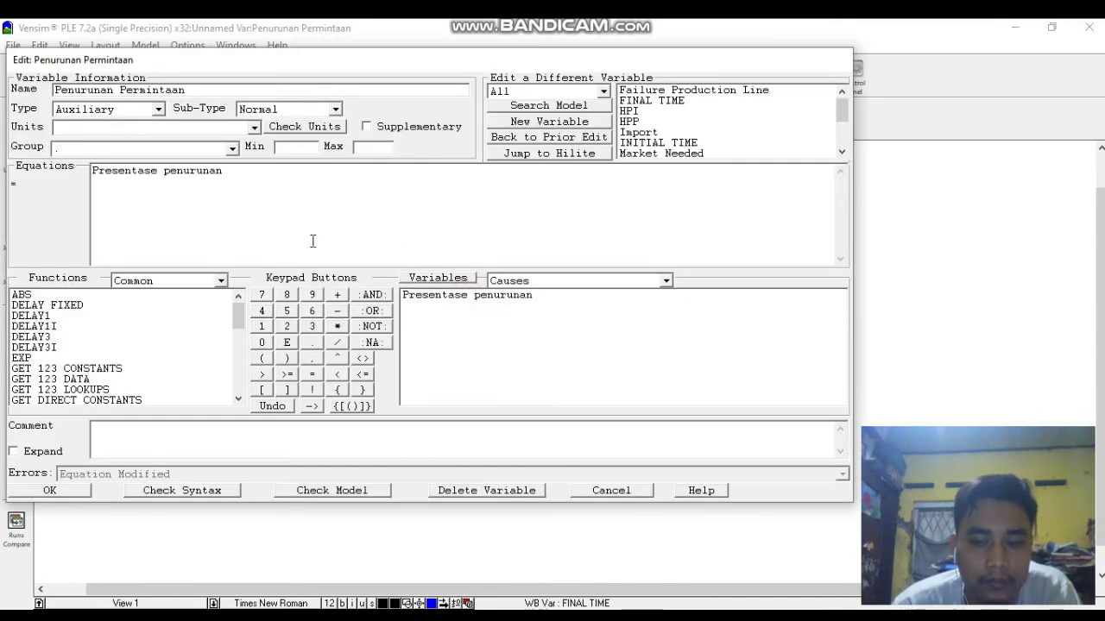
{"action": "type", "text": "*2000"}
{"action": "left_click", "coordinate": [222, 127]}
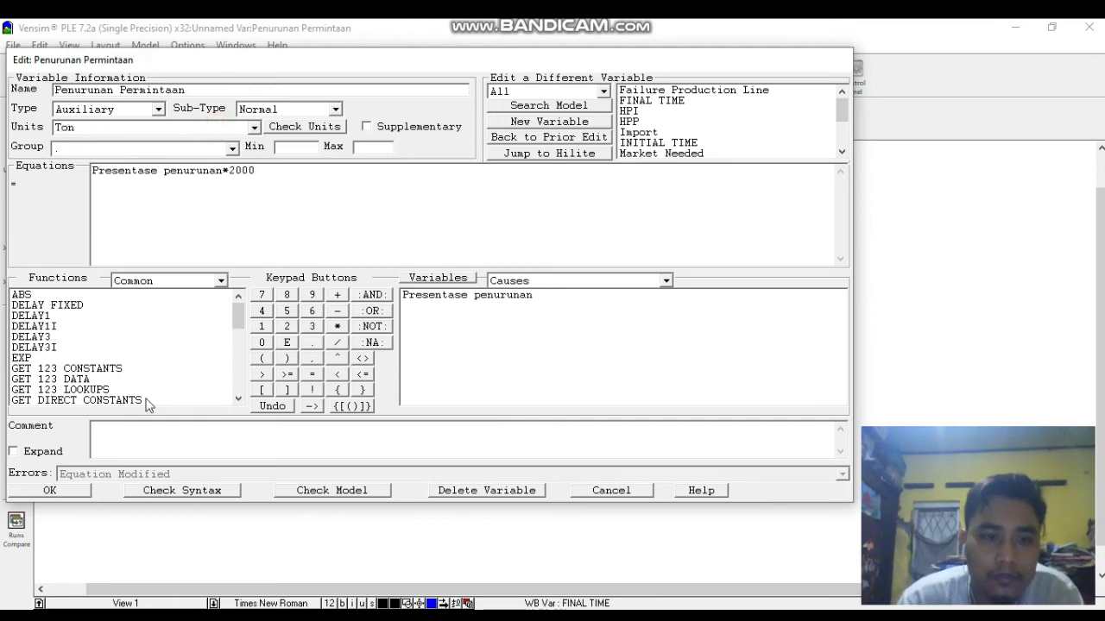
{"action": "left_click", "coordinate": [40, 494]}
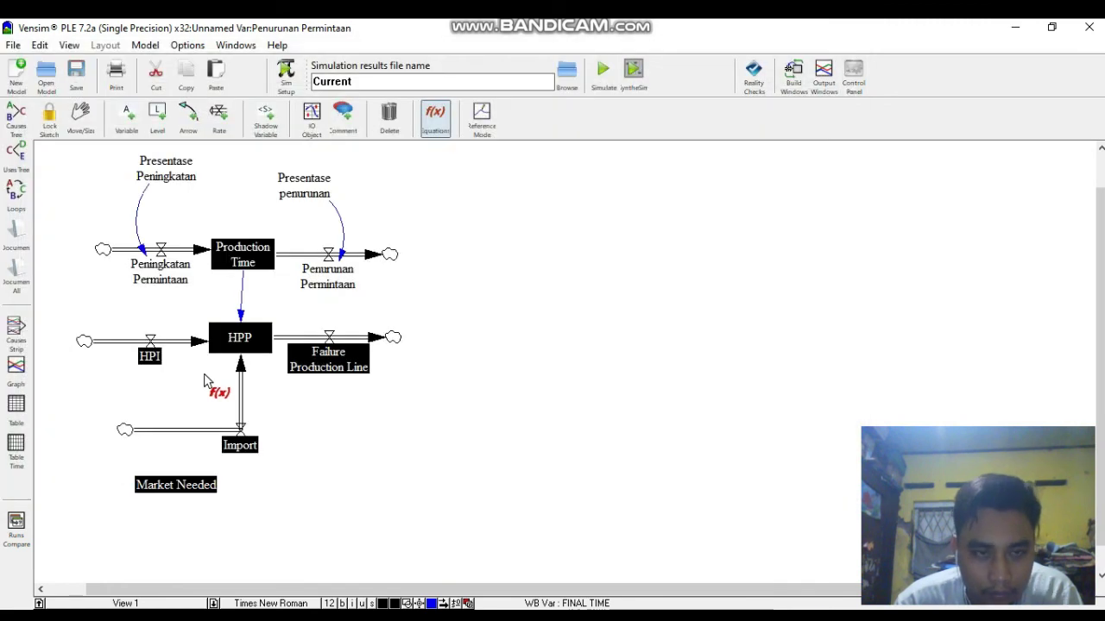
Step: Set the HPI rate's equation to the constant 2000 with units Ton
{"action": "left_click", "coordinate": [152, 359]}
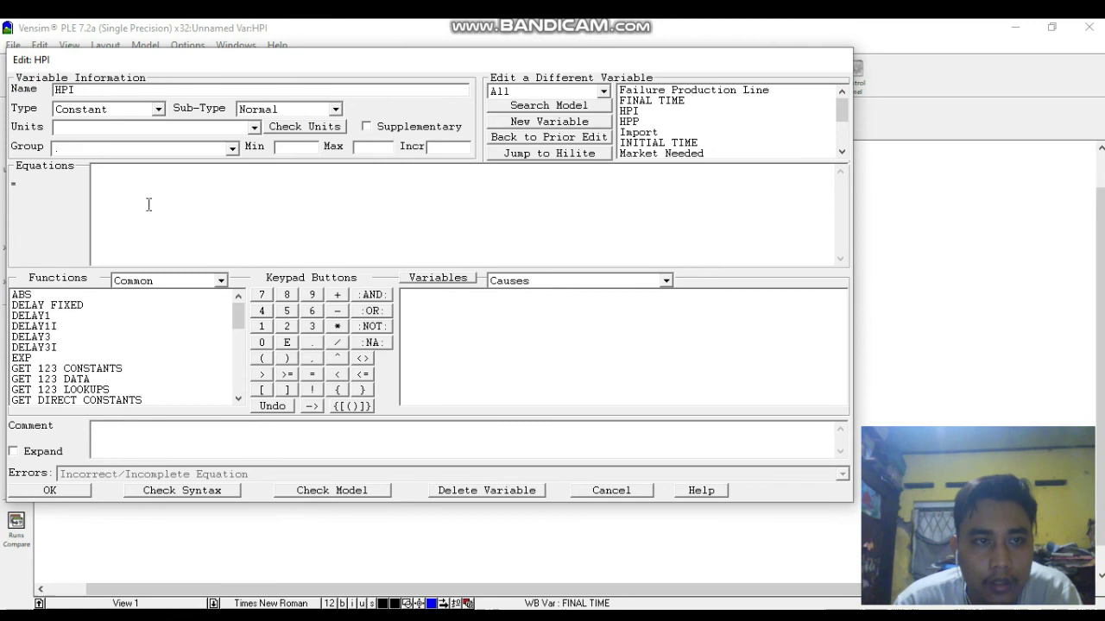
{"action": "type", "text": "2000"}
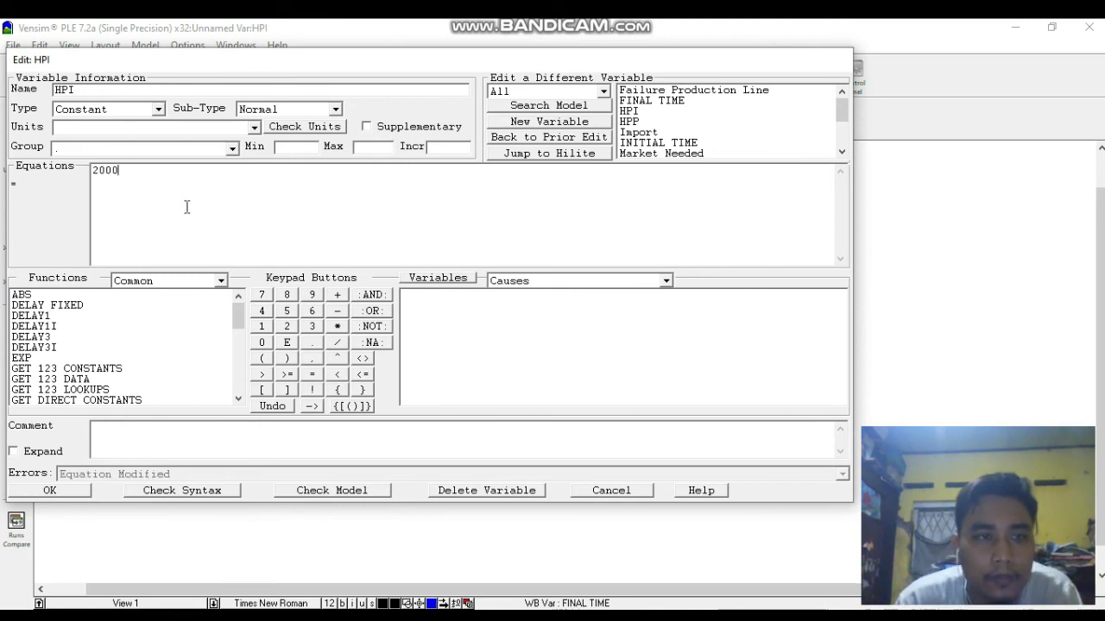
{"action": "left_click", "coordinate": [242, 128]}
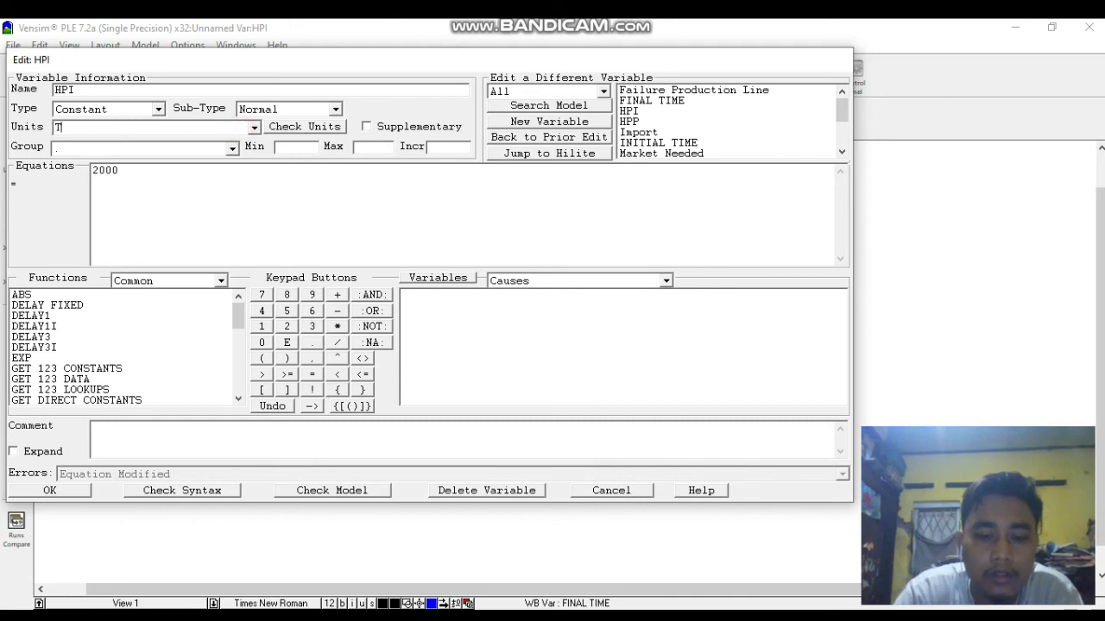
{"action": "key", "text": "Return"}
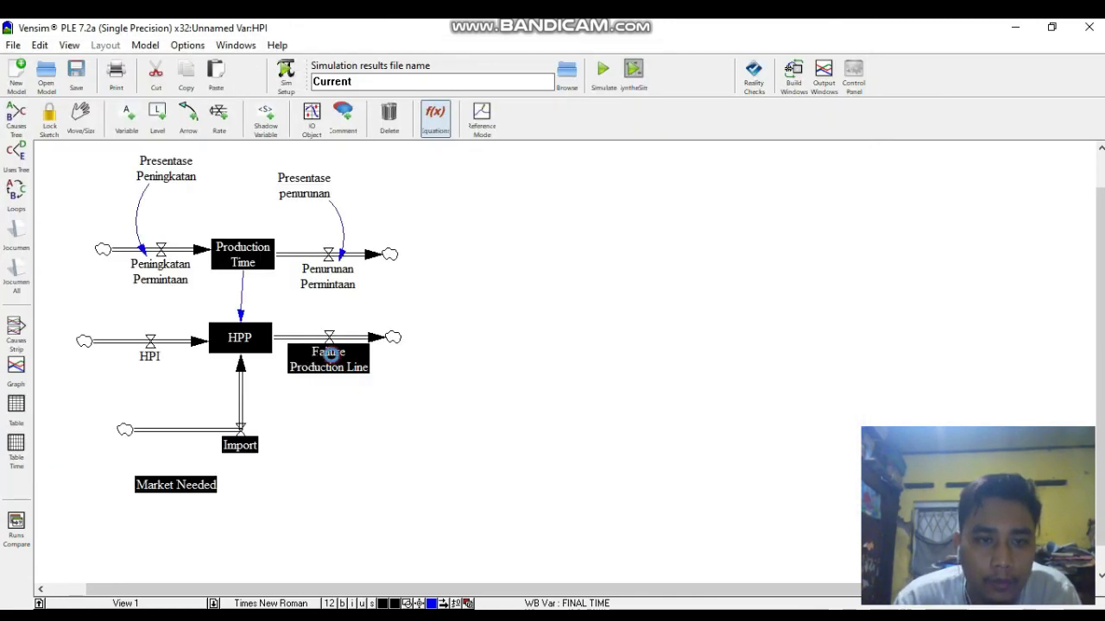
Step: Set the Failure Production Line rate's equation to the constant 200 with units Ton
{"action": "left_click", "coordinate": [331, 362]}
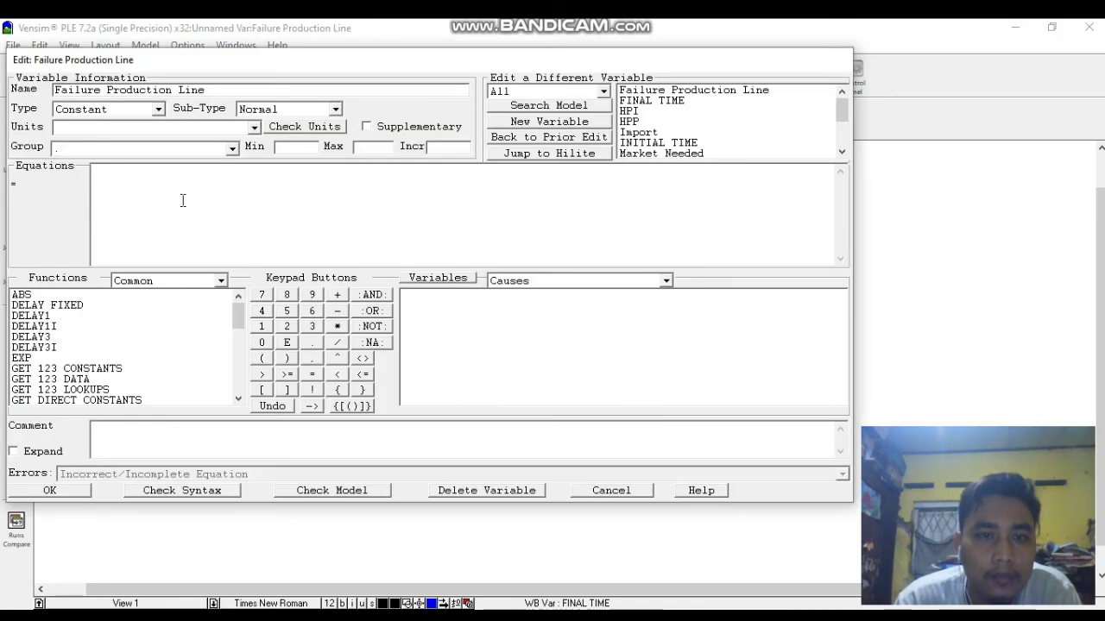
{"action": "type", "text": "200"}
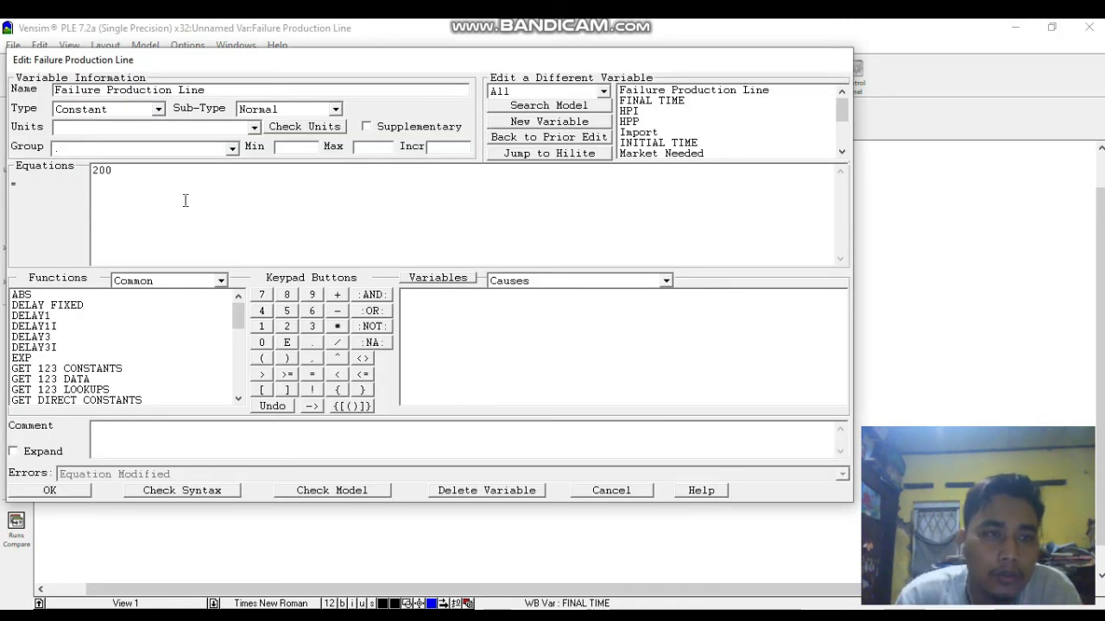
{"action": "left_click", "coordinate": [166, 130]}
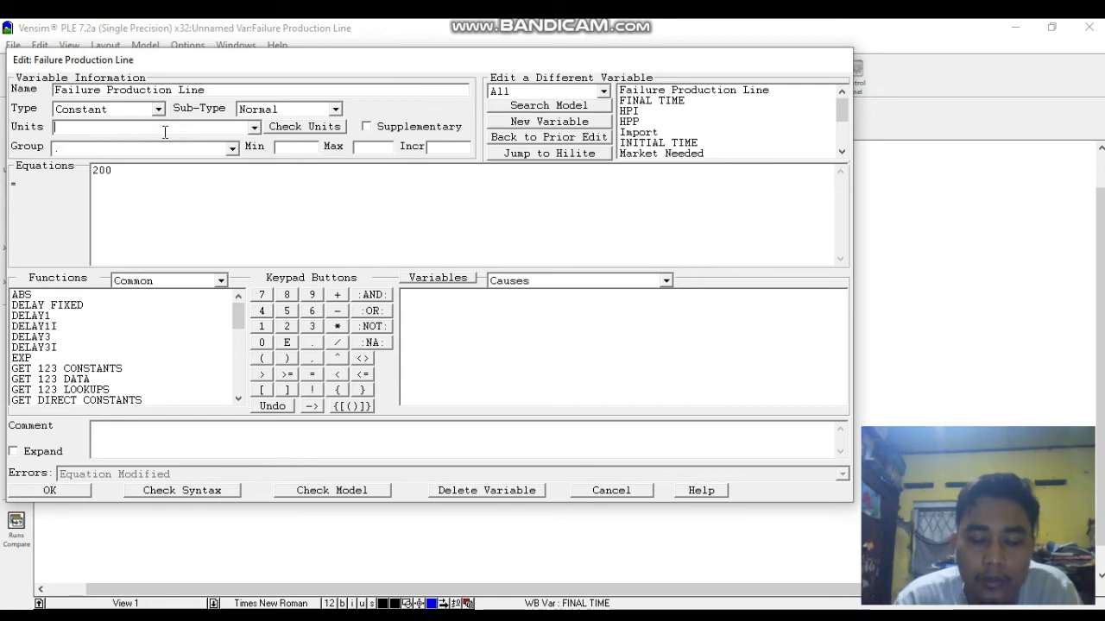
{"action": "type", "text": "1"}
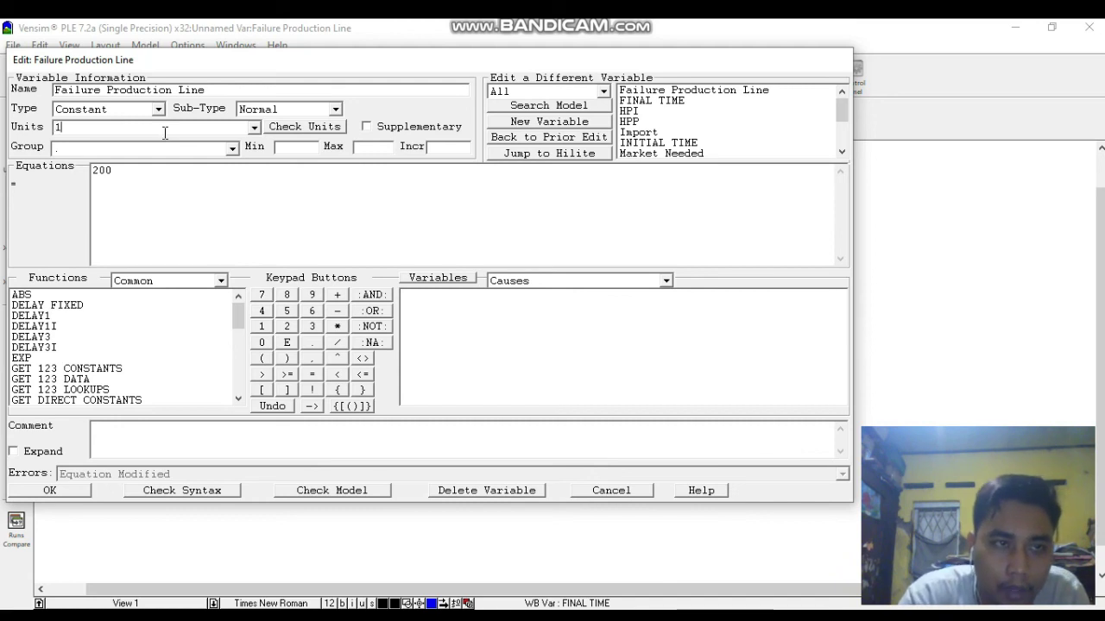
{"action": "key", "text": "BackSpace"}
{"action": "type", "text": "T"}
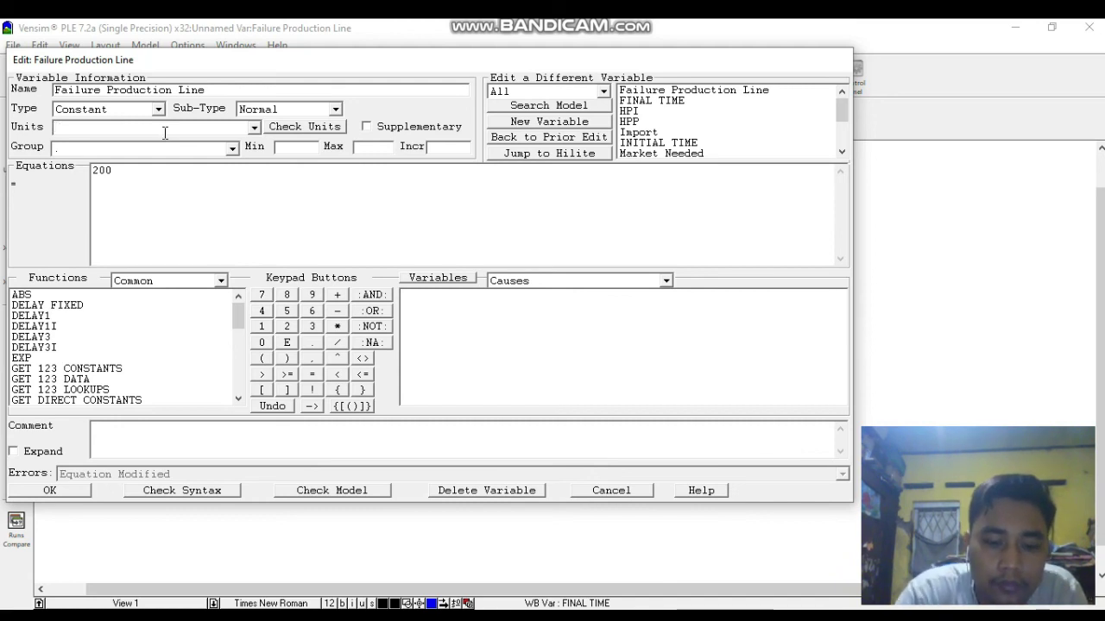
{"action": "type", "text": "on"}
{"action": "left_click", "coordinate": [51, 490]}
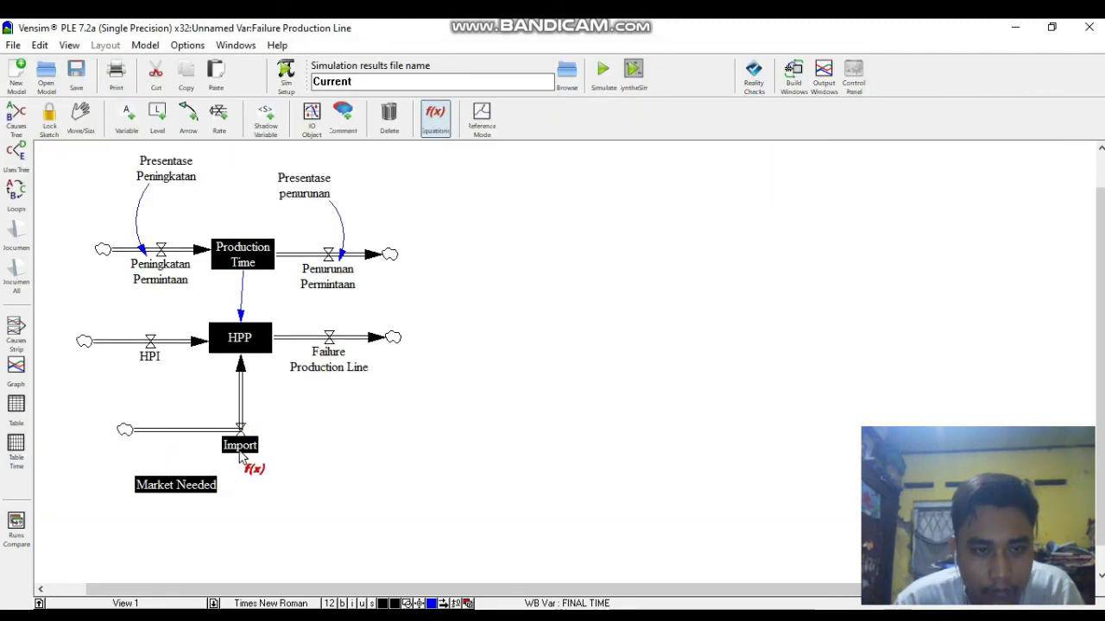
Step: Draw a causal arrow from Market Needed to Import and define Market Needed as 2000 with units Ton
{"action": "left_click", "coordinate": [188, 117]}
{"action": "left_click_drag", "start_coordinate": [191, 487], "coordinate": [246, 449]}
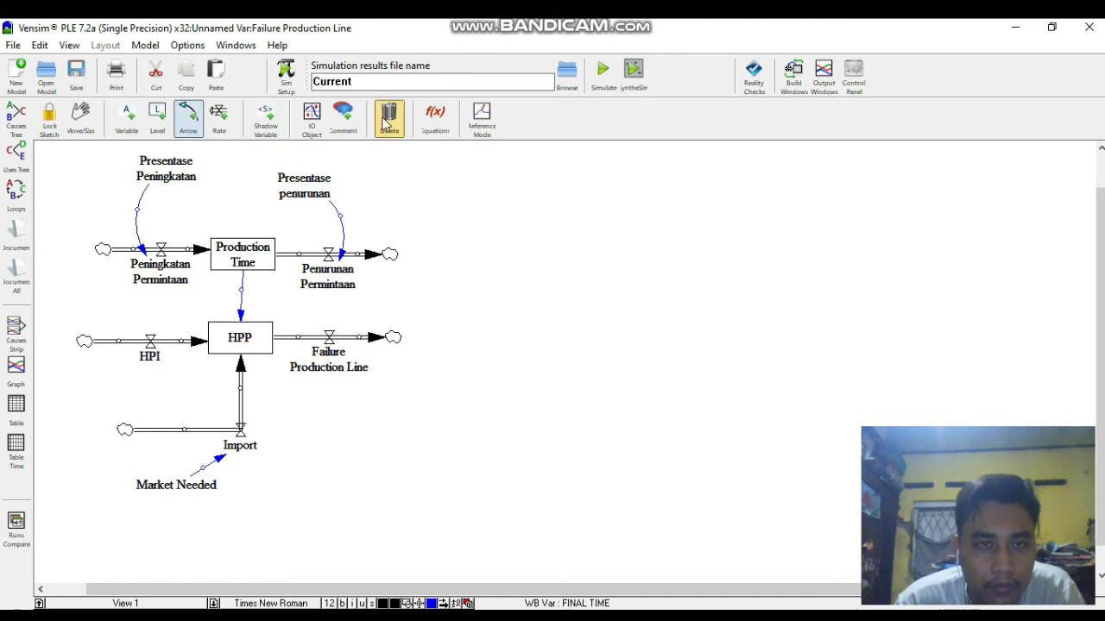
{"action": "left_click", "coordinate": [434, 117]}
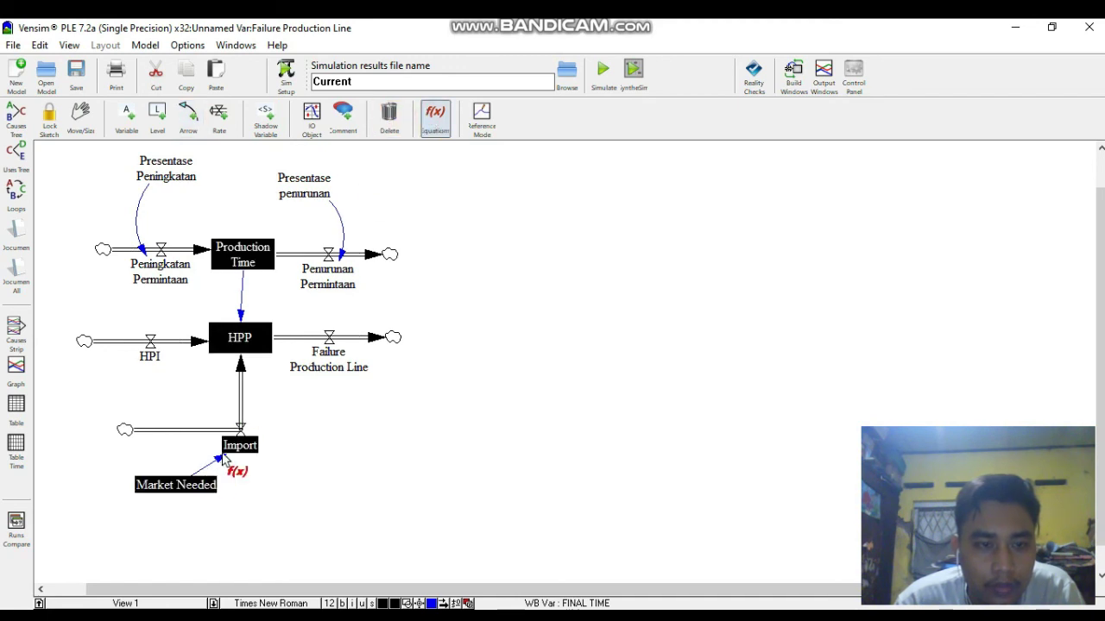
{"action": "left_click", "coordinate": [195, 486]}
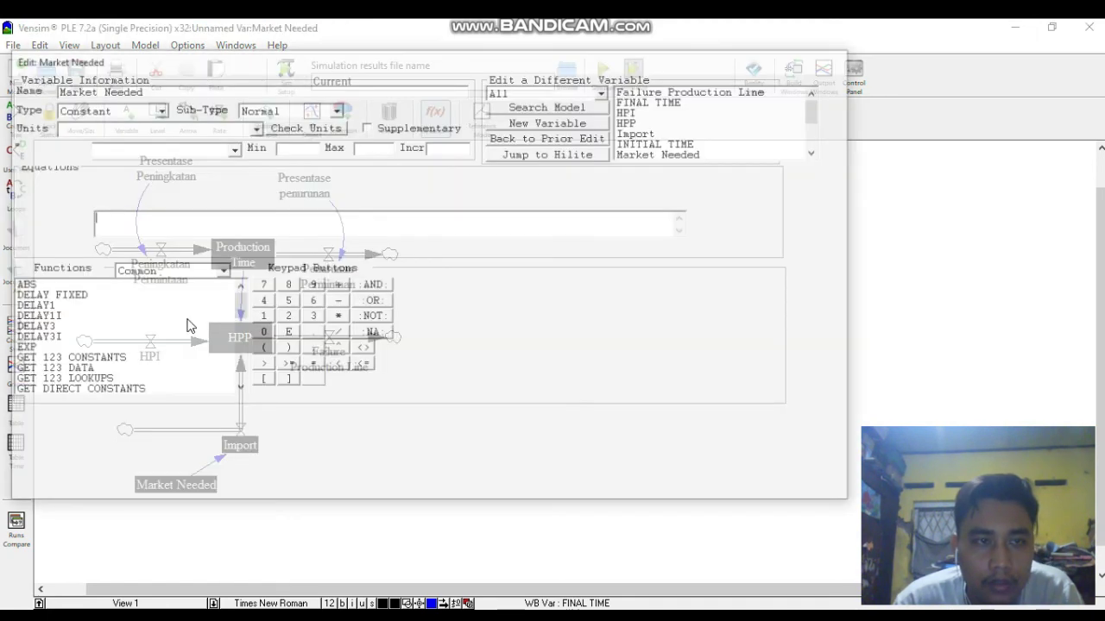
{"action": "type", "text": "2000"}
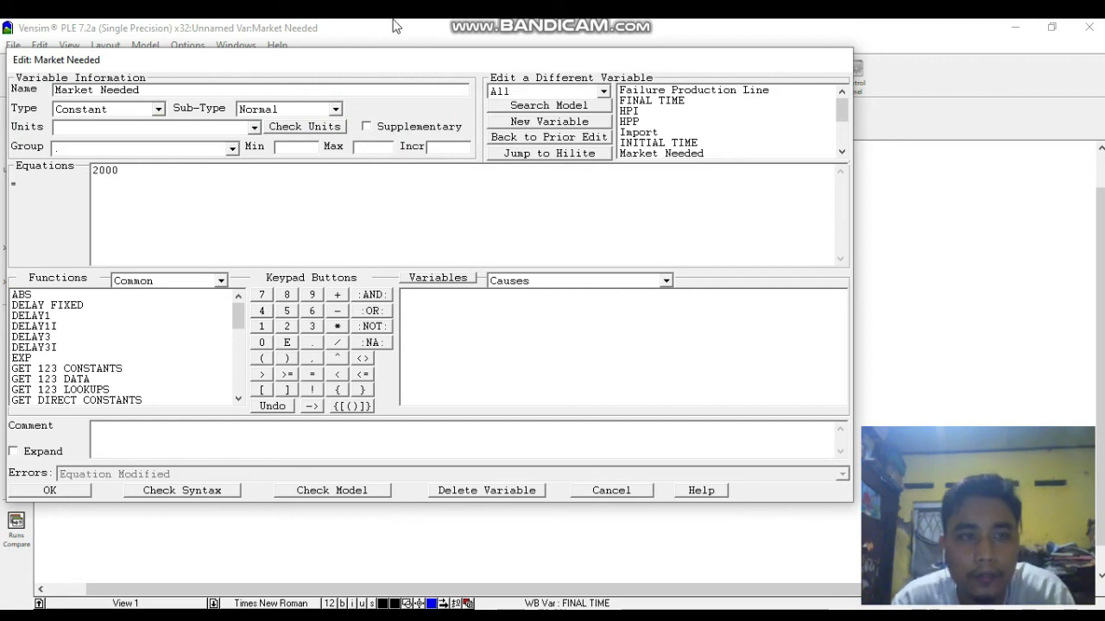
{"action": "left_click", "coordinate": [233, 126]}
{"action": "type", "text": "20"}
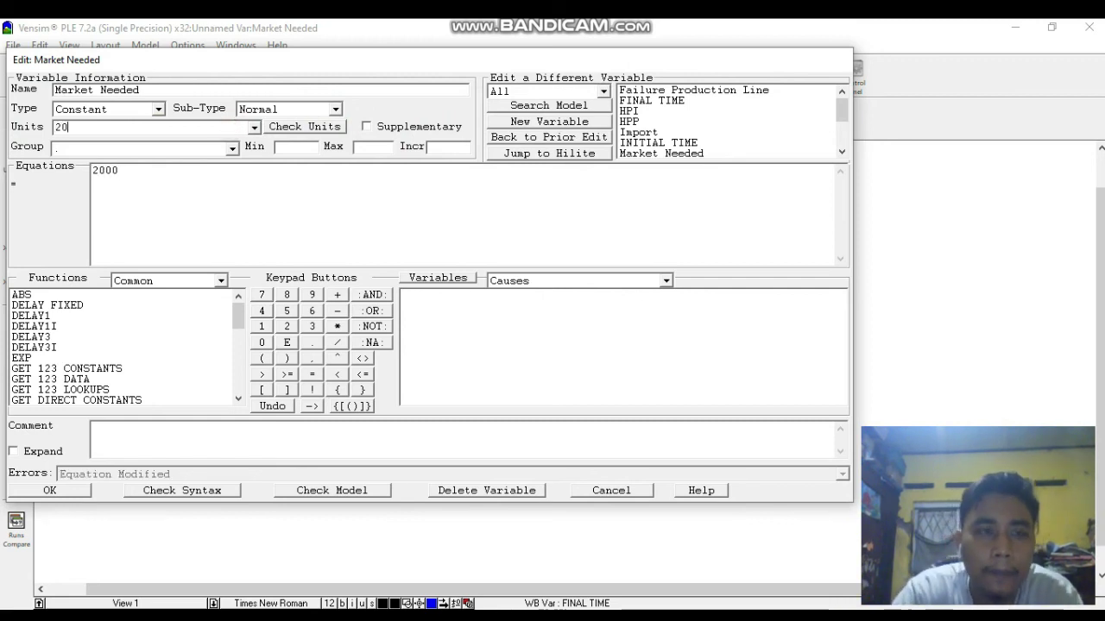
{"action": "type", "text": "on"}
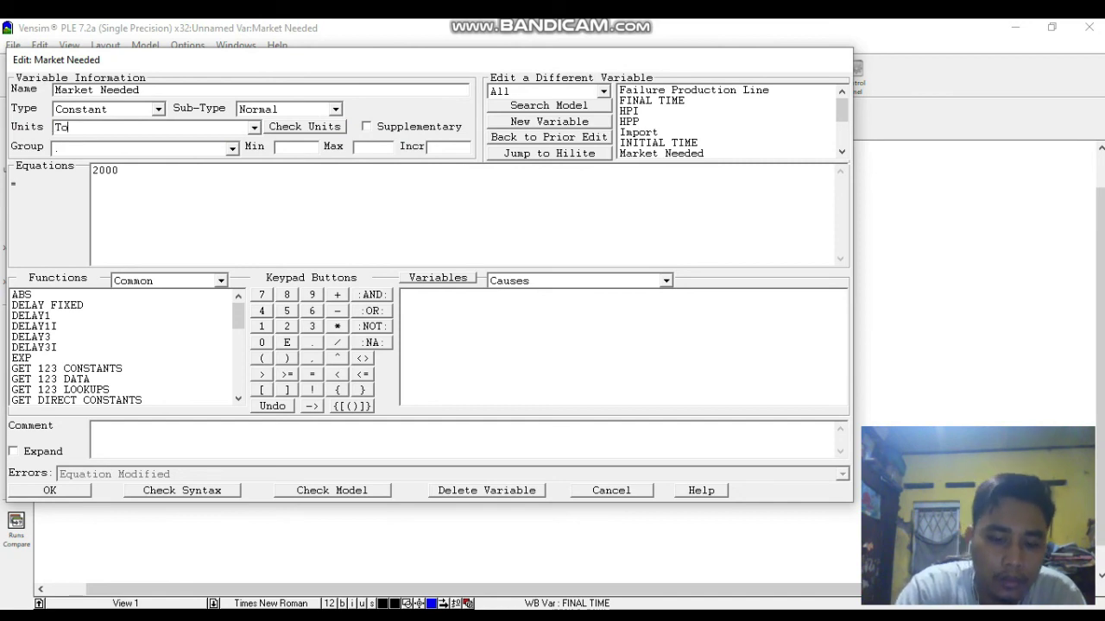
{"action": "left_click", "coordinate": [49, 490]}
Step: Set the Import rate's equation to the variable Market Needed
{"action": "left_click", "coordinate": [245, 447]}
{"action": "left_click", "coordinate": [473, 298]}
{"action": "left_click", "coordinate": [85, 494]}
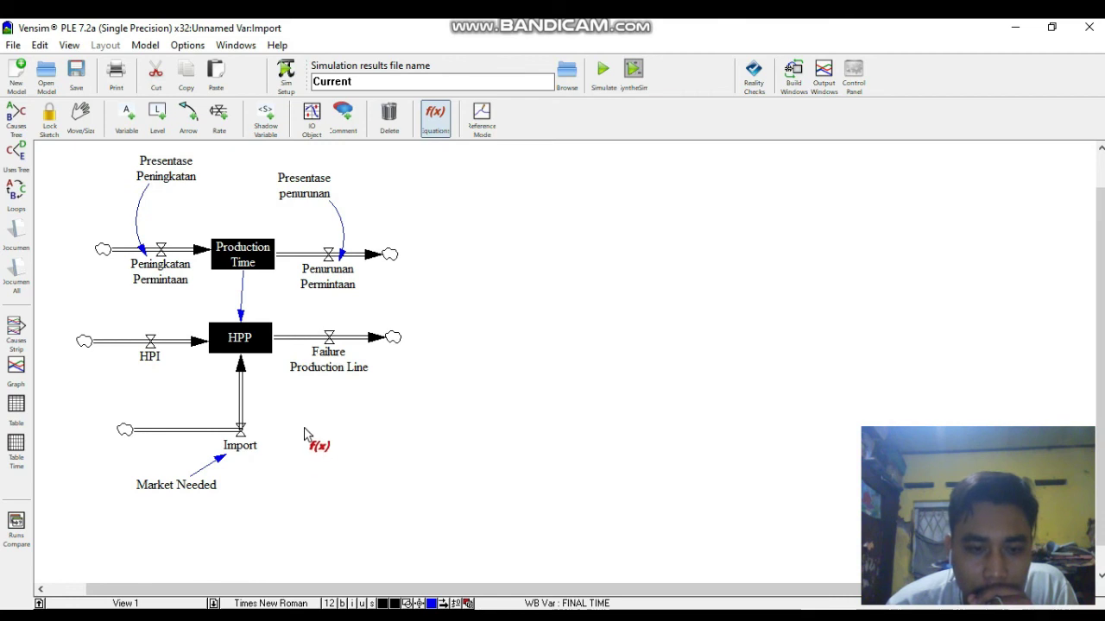
Step: Open the equation of the HPP level for editing
{"action": "left_click", "coordinate": [250, 345]}
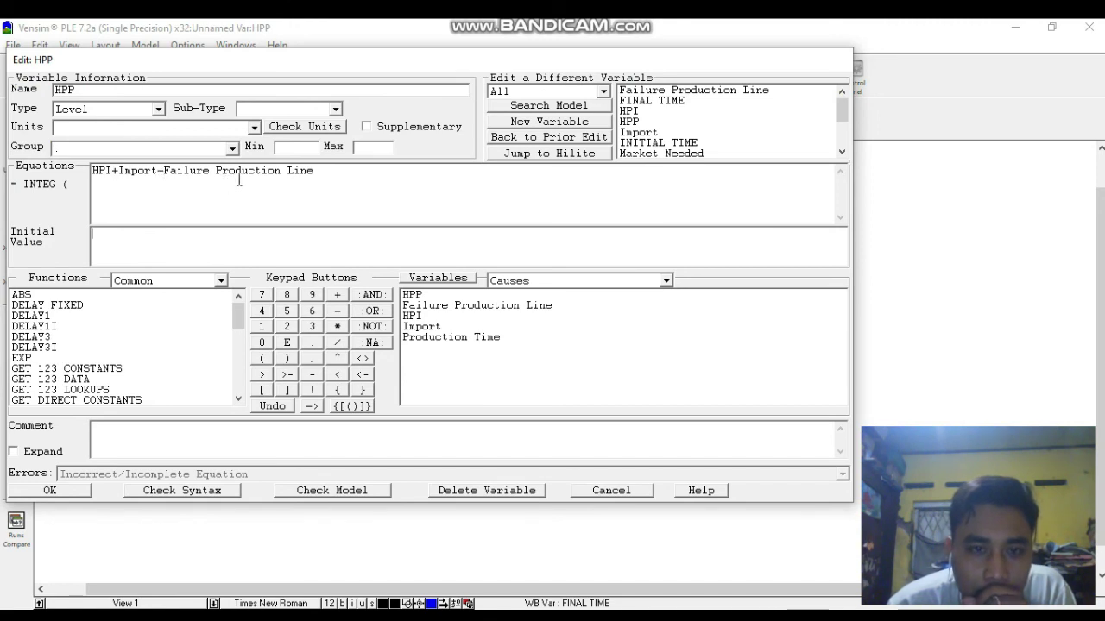
{"action": "left_click", "coordinate": [458, 341]}
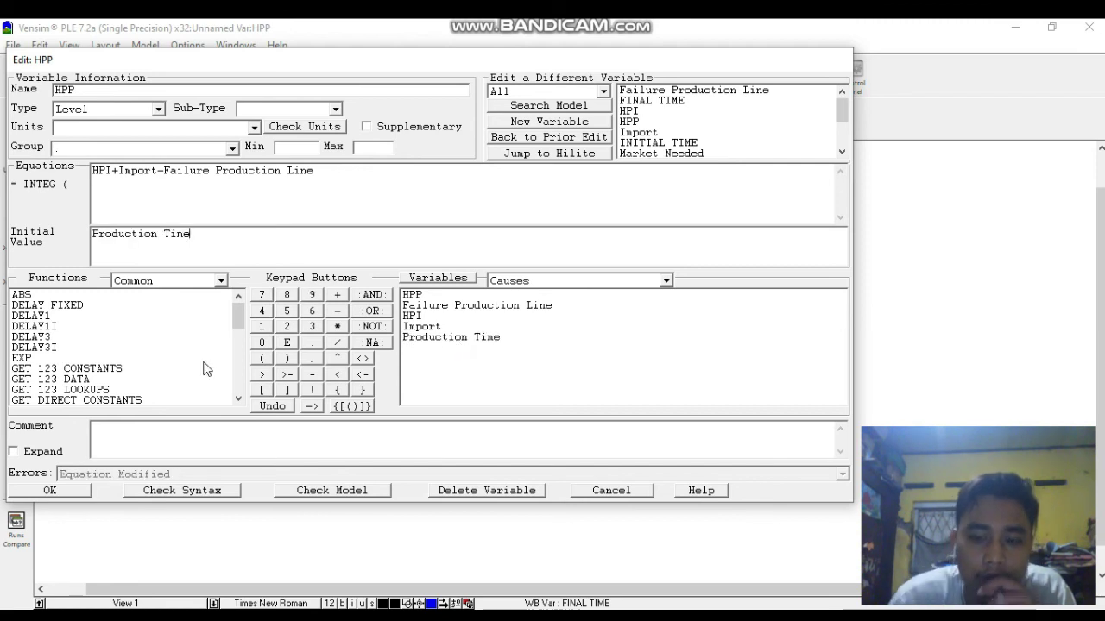
{"action": "key", "text": "BackSpace"}
{"action": "key", "text": "BackSpace"}
{"action": "key", "text": "BackSpace"}
{"action": "key", "text": "BackSpace"}
{"action": "key", "text": "BackSpace"}
{"action": "key", "text": "BackSpace"}
{"action": "key", "text": "BackSpace"}
{"action": "key", "text": "BackSpace"}
{"action": "key", "text": "BackSpace"}
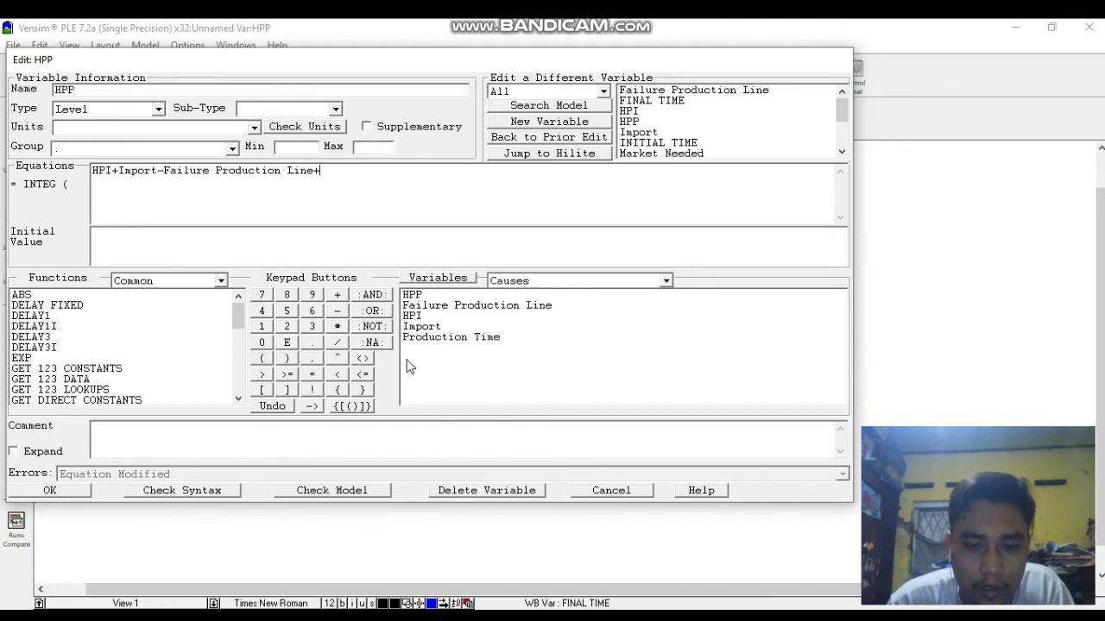
Step: Complete HPP's equation as HPI+Import-Failure Production Line-Production Time and set its initial value to 2000
{"action": "left_click", "coordinate": [425, 338]}
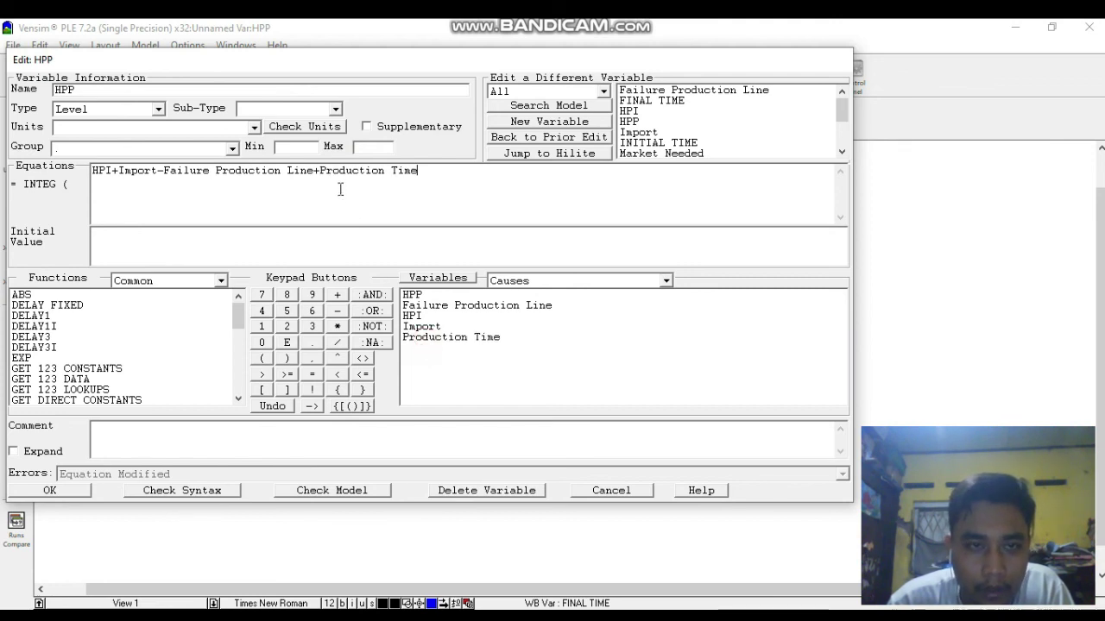
{"action": "left_click", "coordinate": [322, 174]}
{"action": "key", "text": "BackSpace"}
{"action": "type", "text": "-"}
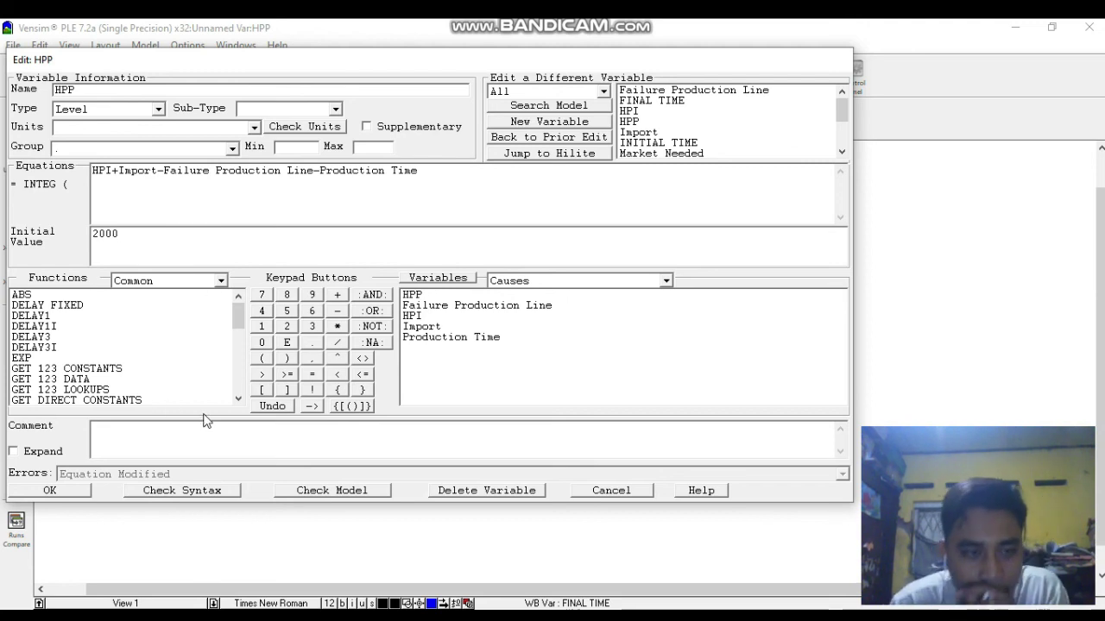
{"action": "left_click", "coordinate": [62, 489]}
{"action": "left_click", "coordinate": [61, 489]}
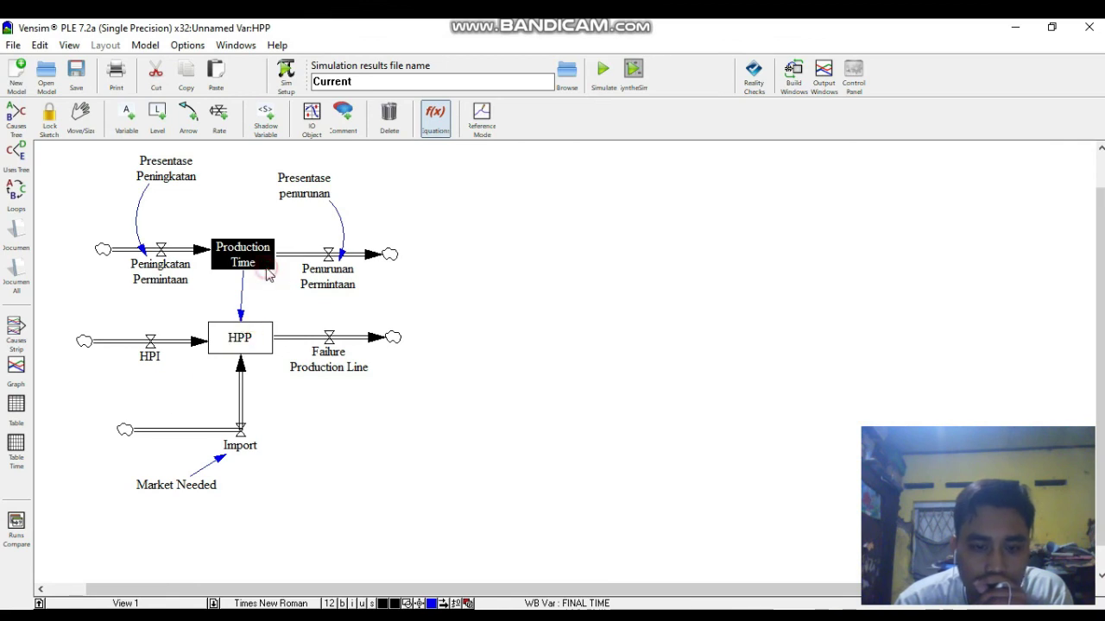
Step: Set the Production Time level's initial value to 2000, keeping its equation as Peningkatan Permintaan-Penurunan Permintaan
{"action": "left_click", "coordinate": [267, 273]}
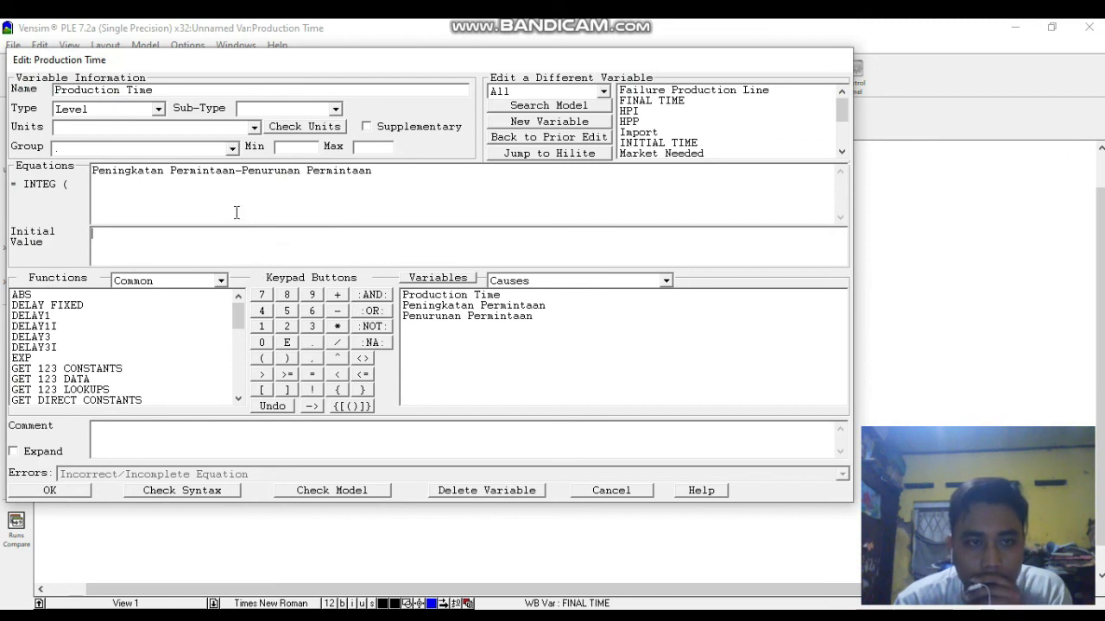
{"action": "type", "text": "2000"}
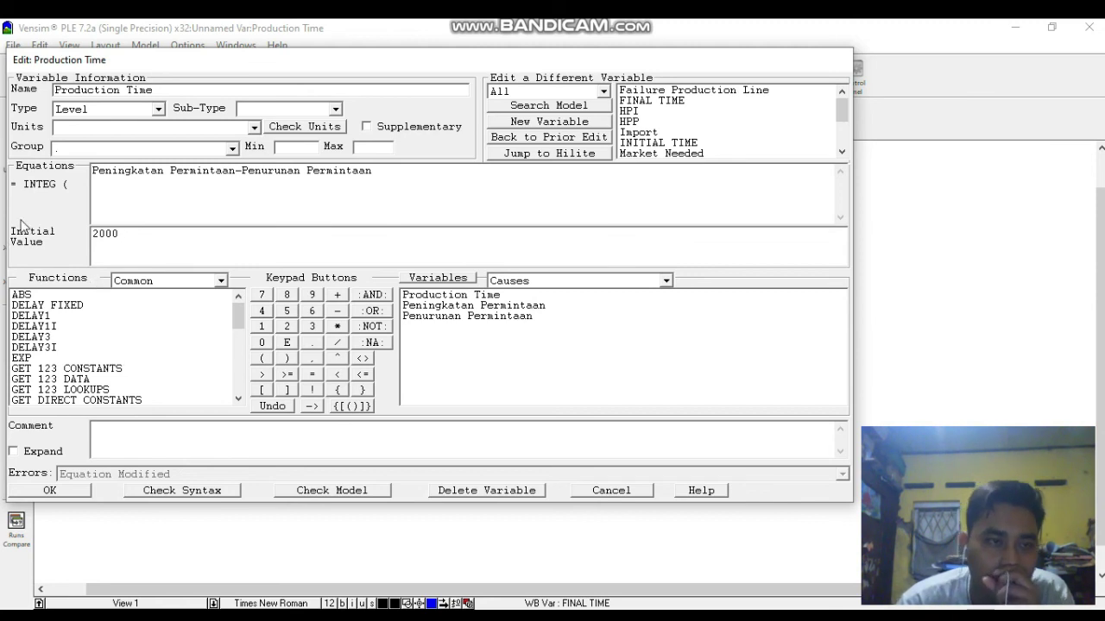
{"action": "left_click", "coordinate": [50, 490]}
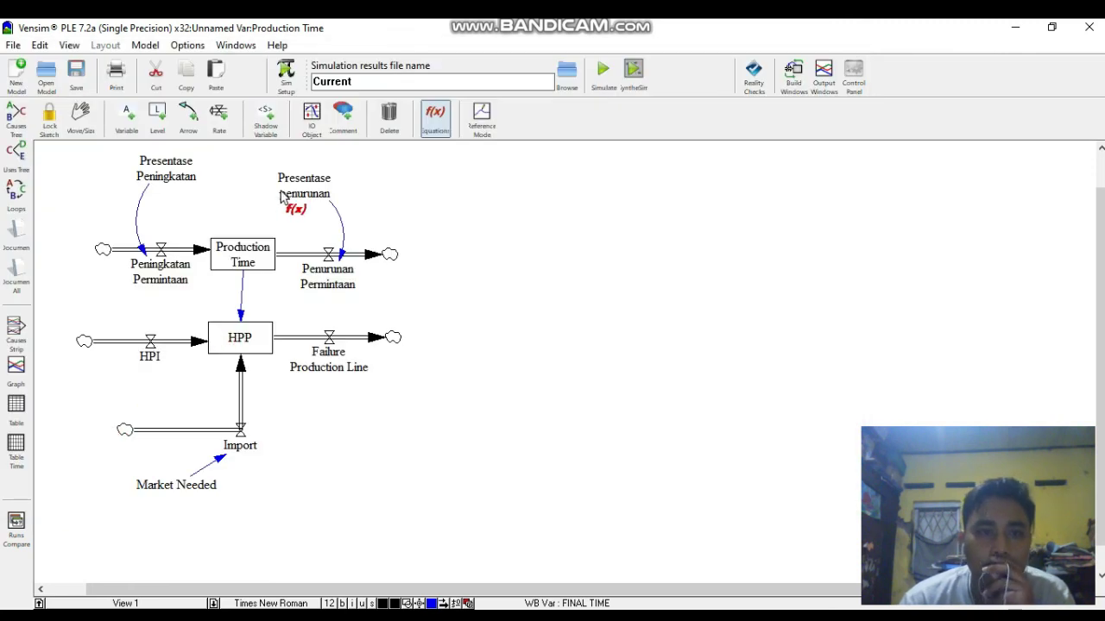
Step: Lock the sketch and simulate the model, agreeing to save the sketch for backup and overwriting the existing dataset Current
{"action": "left_click", "coordinate": [49, 118]}
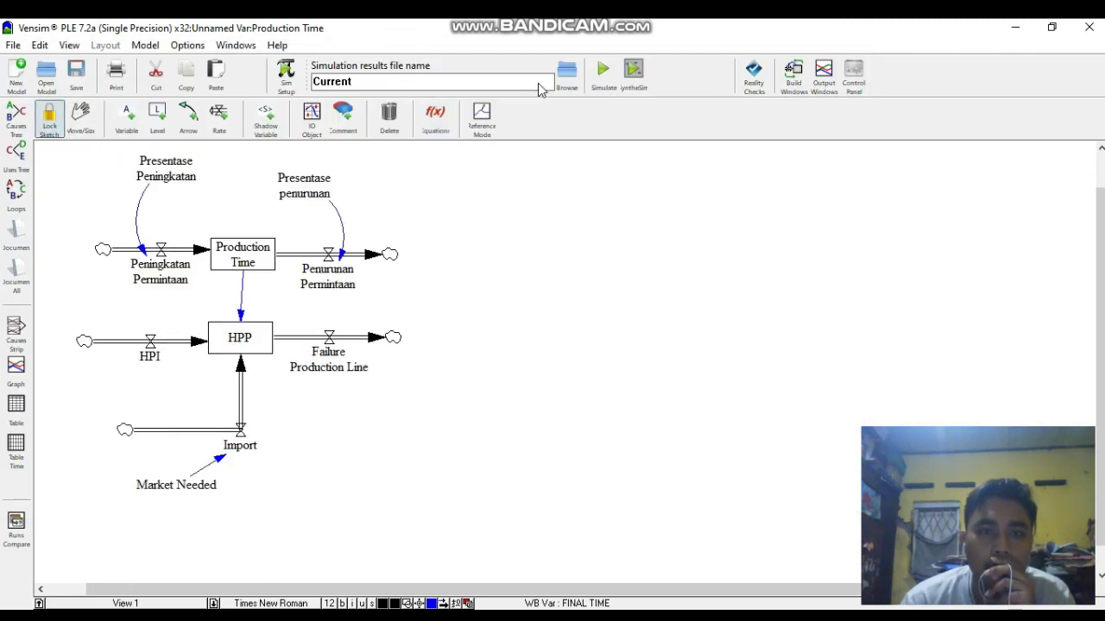
{"action": "left_click", "coordinate": [603, 82]}
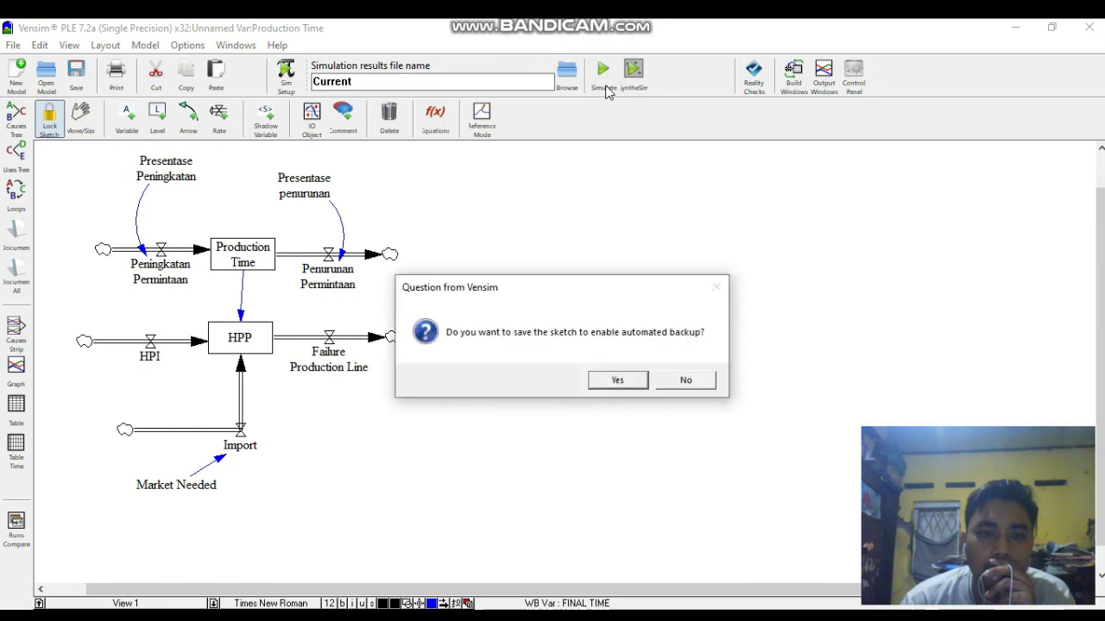
{"action": "left_click", "coordinate": [622, 380]}
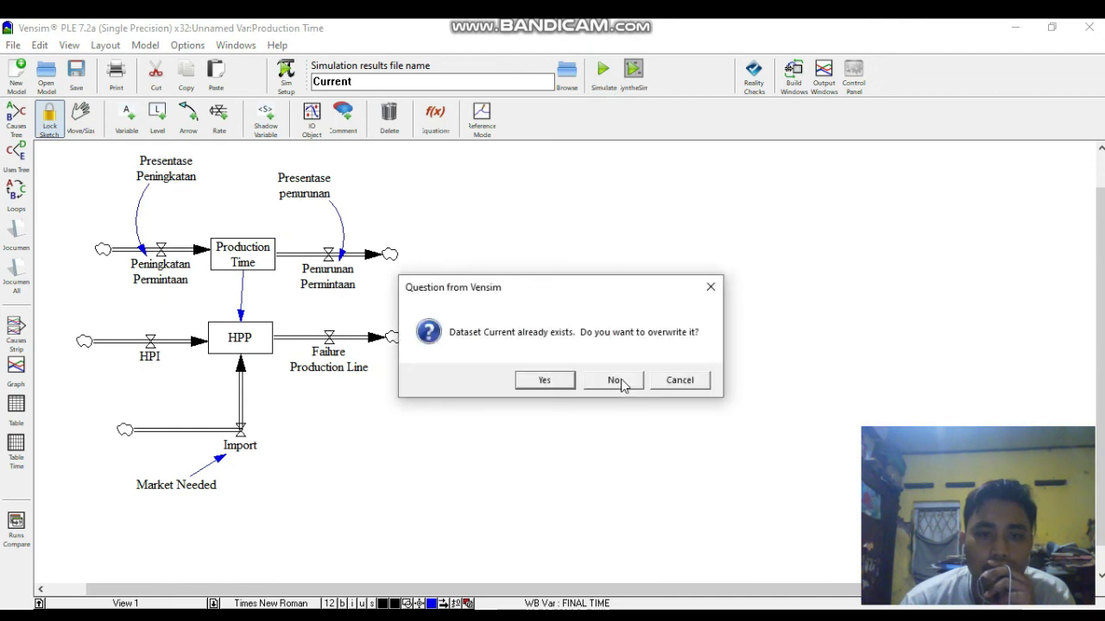
{"action": "left_click", "coordinate": [556, 385]}
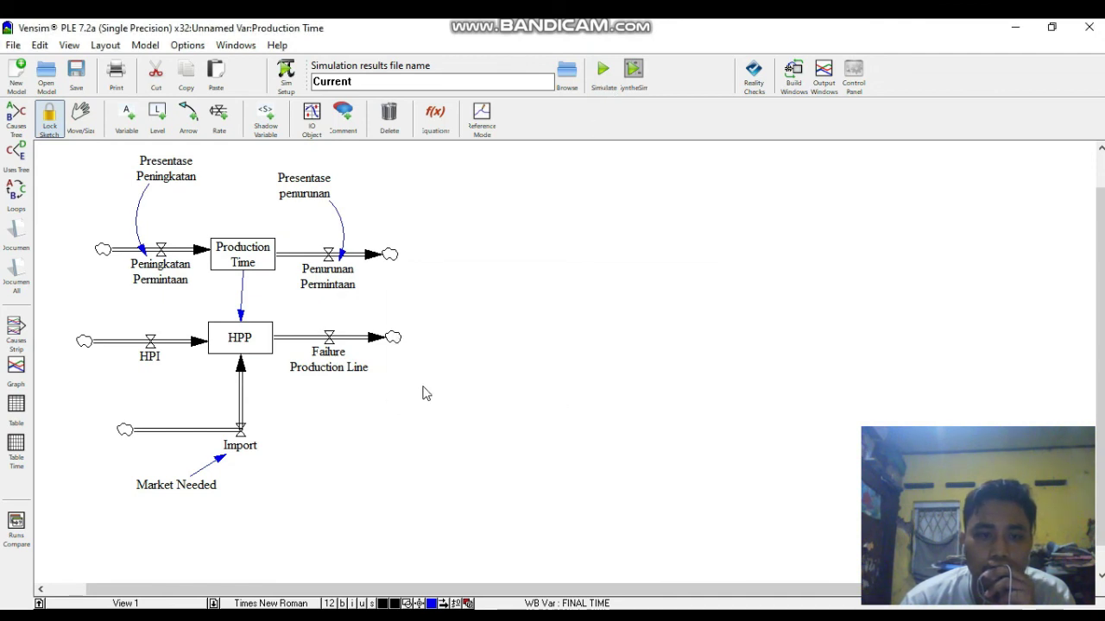
Step: Graph Production Time on its own, and graph Production Time and HPP together as selected variables
{"action": "left_click", "coordinate": [17, 371]}
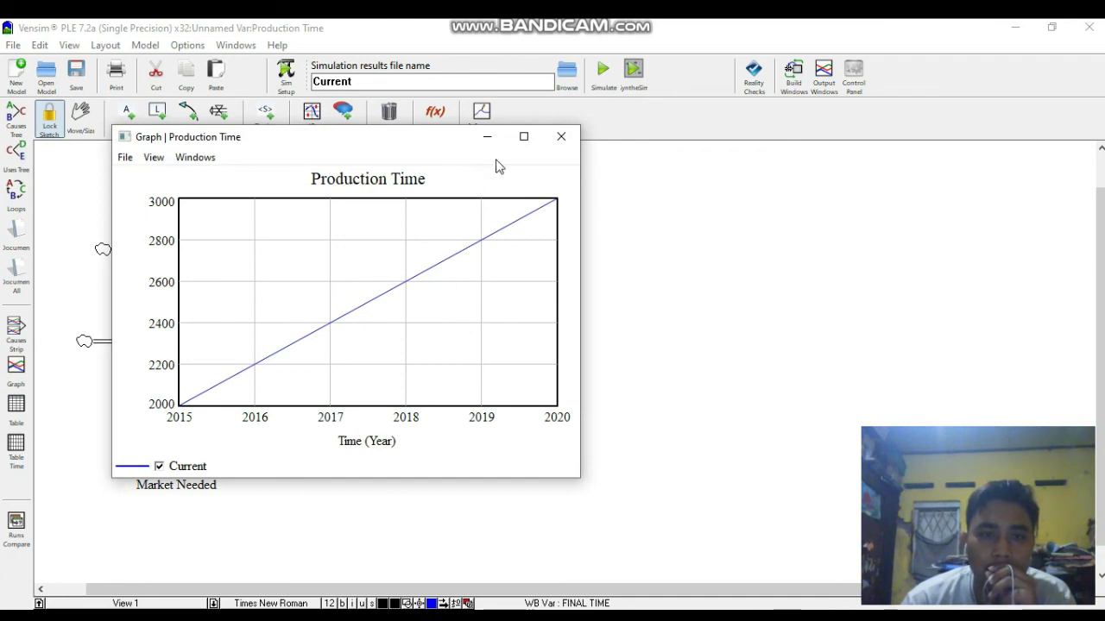
{"action": "left_click", "coordinate": [489, 138]}
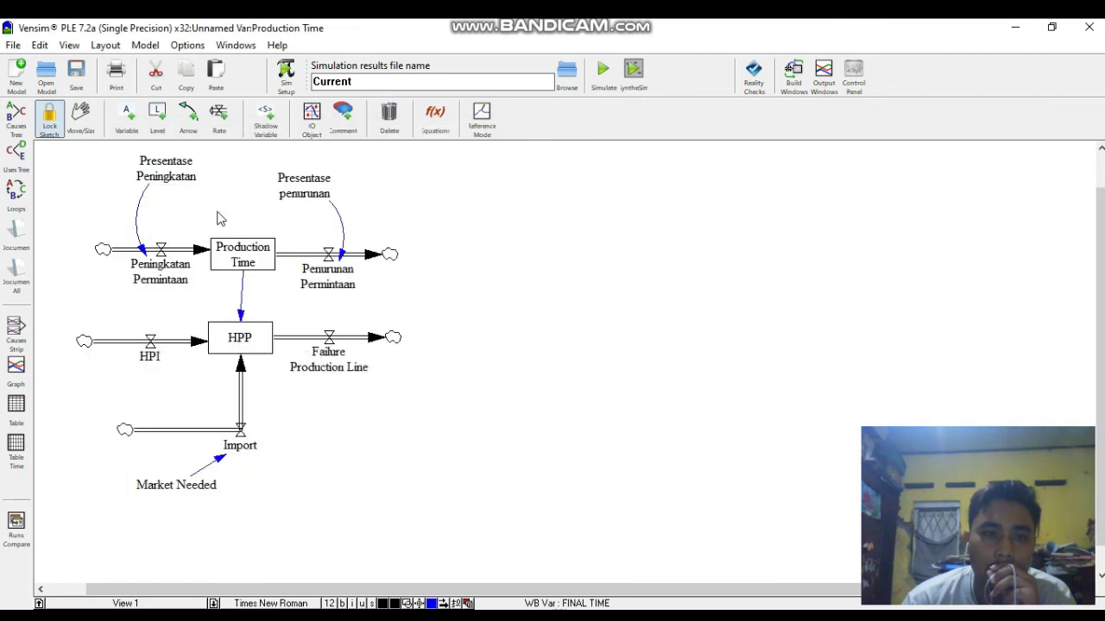
{"action": "left_click_drag", "start_coordinate": [205, 195], "coordinate": [288, 395]}
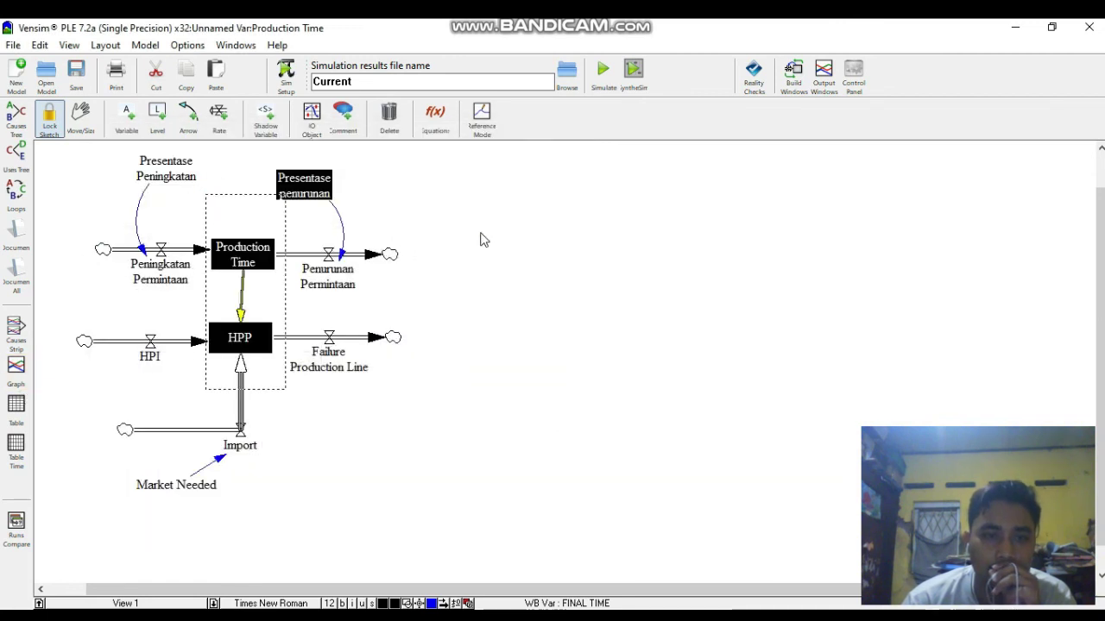
{"action": "left_click", "coordinate": [216, 226]}
{"action": "left_click", "coordinate": [194, 202]}
{"action": "left_click_drag", "start_coordinate": [194, 201], "coordinate": [276, 389]}
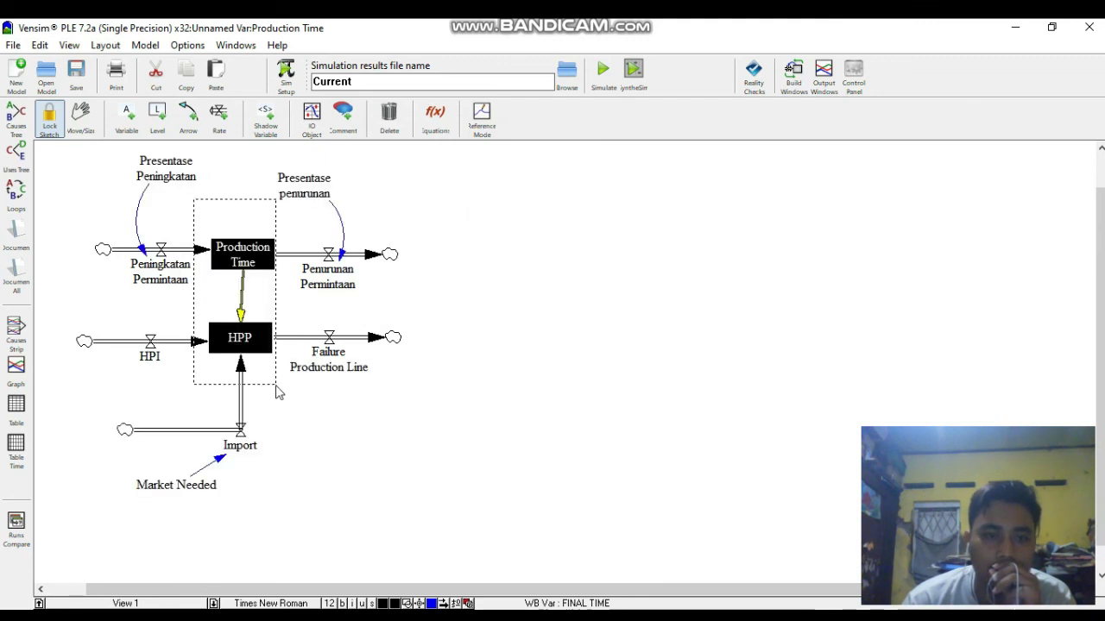
{"action": "left_click", "coordinate": [26, 370]}
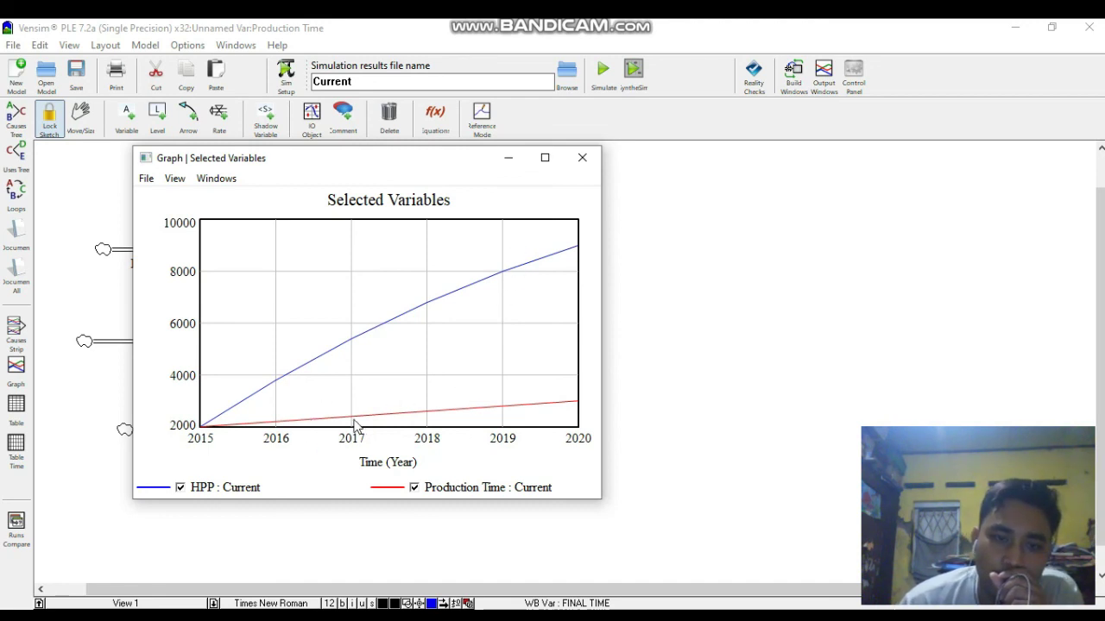
Step: Select the whole diagram, examine the simulation results of all its variables in a table and close the table
{"action": "left_click", "coordinate": [164, 266]}
{"action": "left_click", "coordinate": [96, 189]}
{"action": "left_click", "coordinate": [123, 462]}
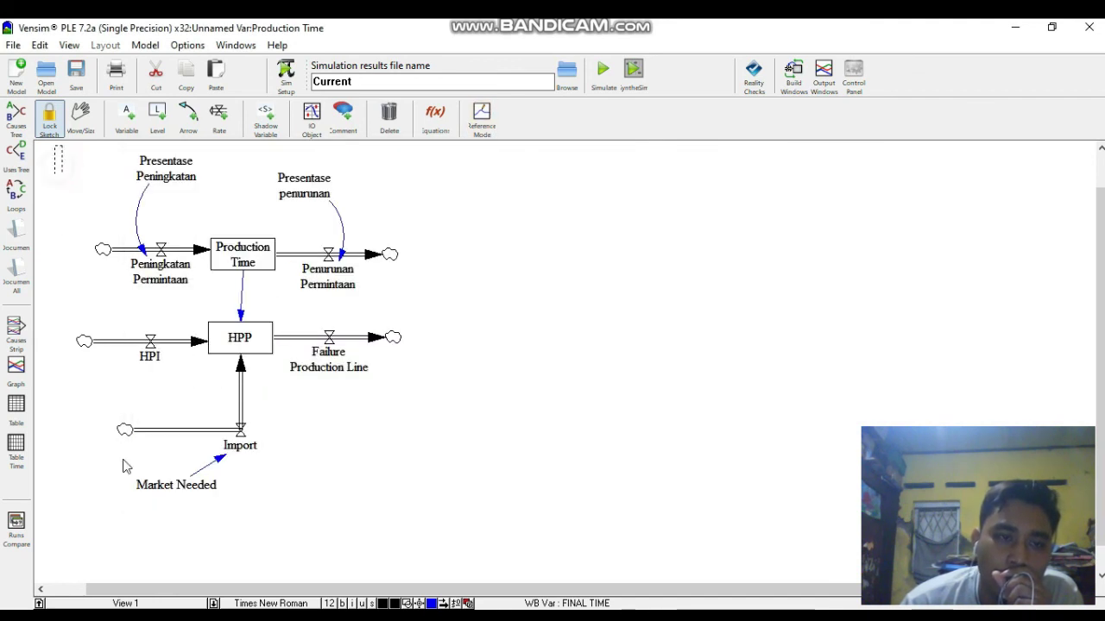
{"action": "left_click_drag", "start_coordinate": [438, 509], "coordinate": [438, 507]}
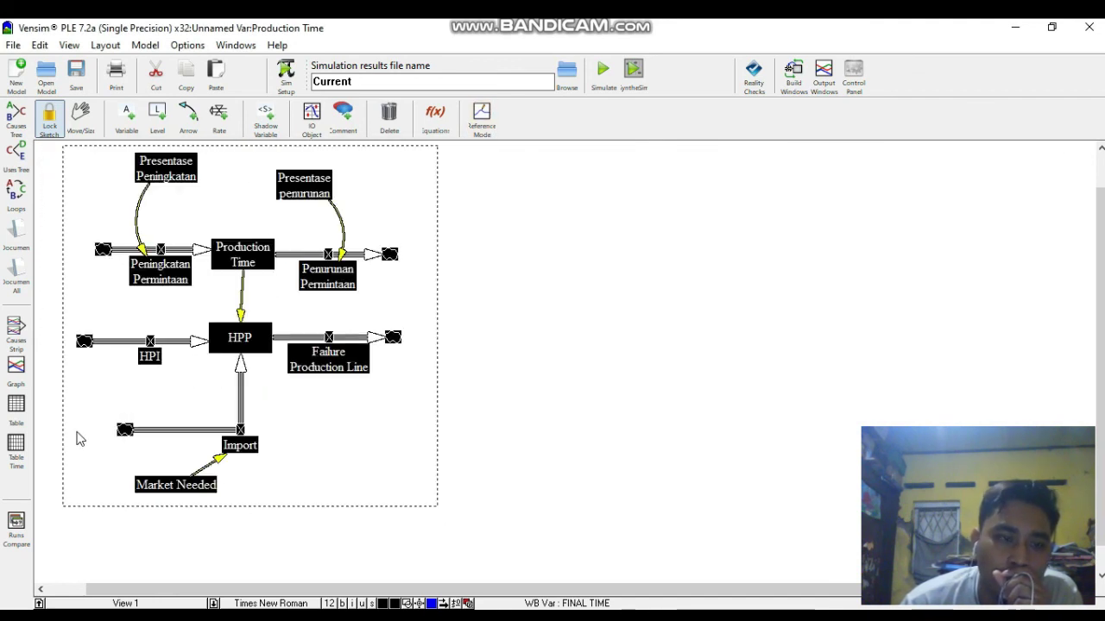
{"action": "left_click", "coordinate": [24, 409]}
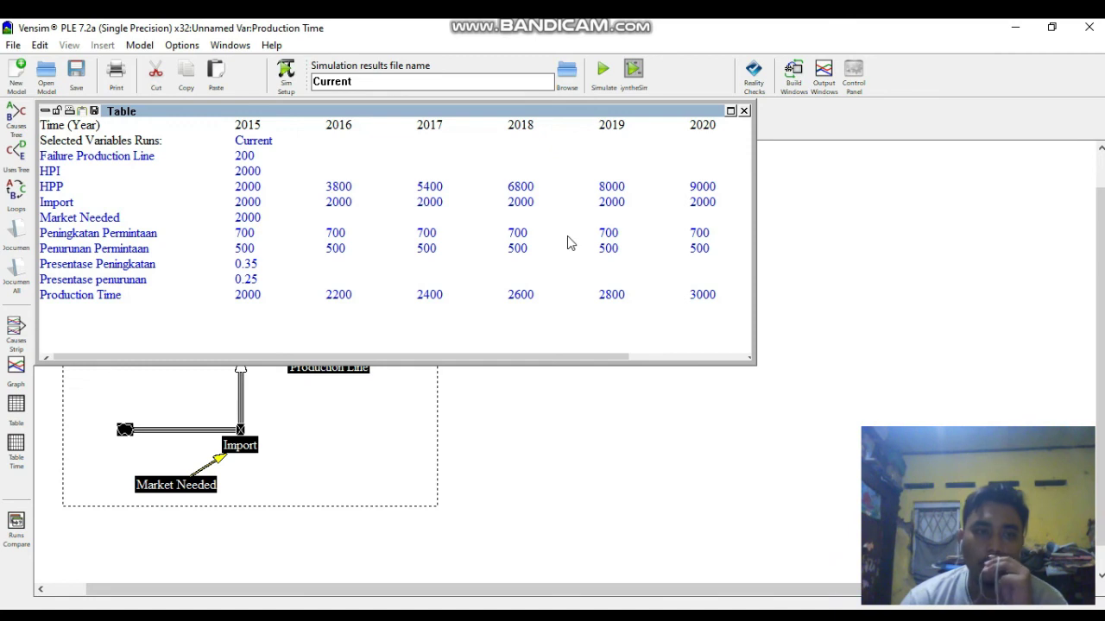
{"action": "left_click", "coordinate": [743, 112]}
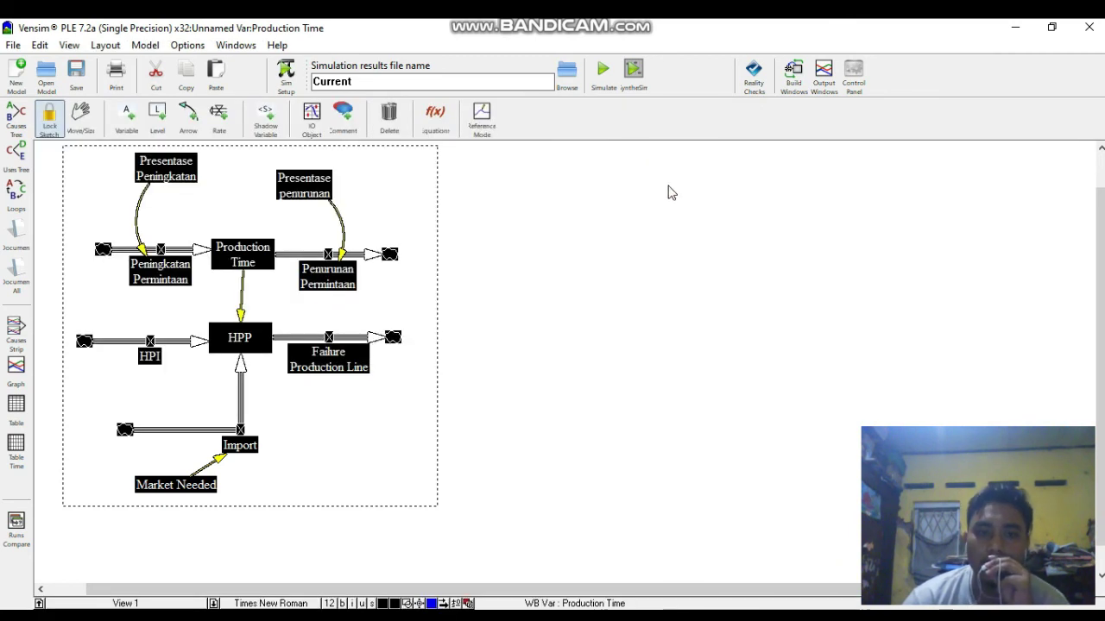